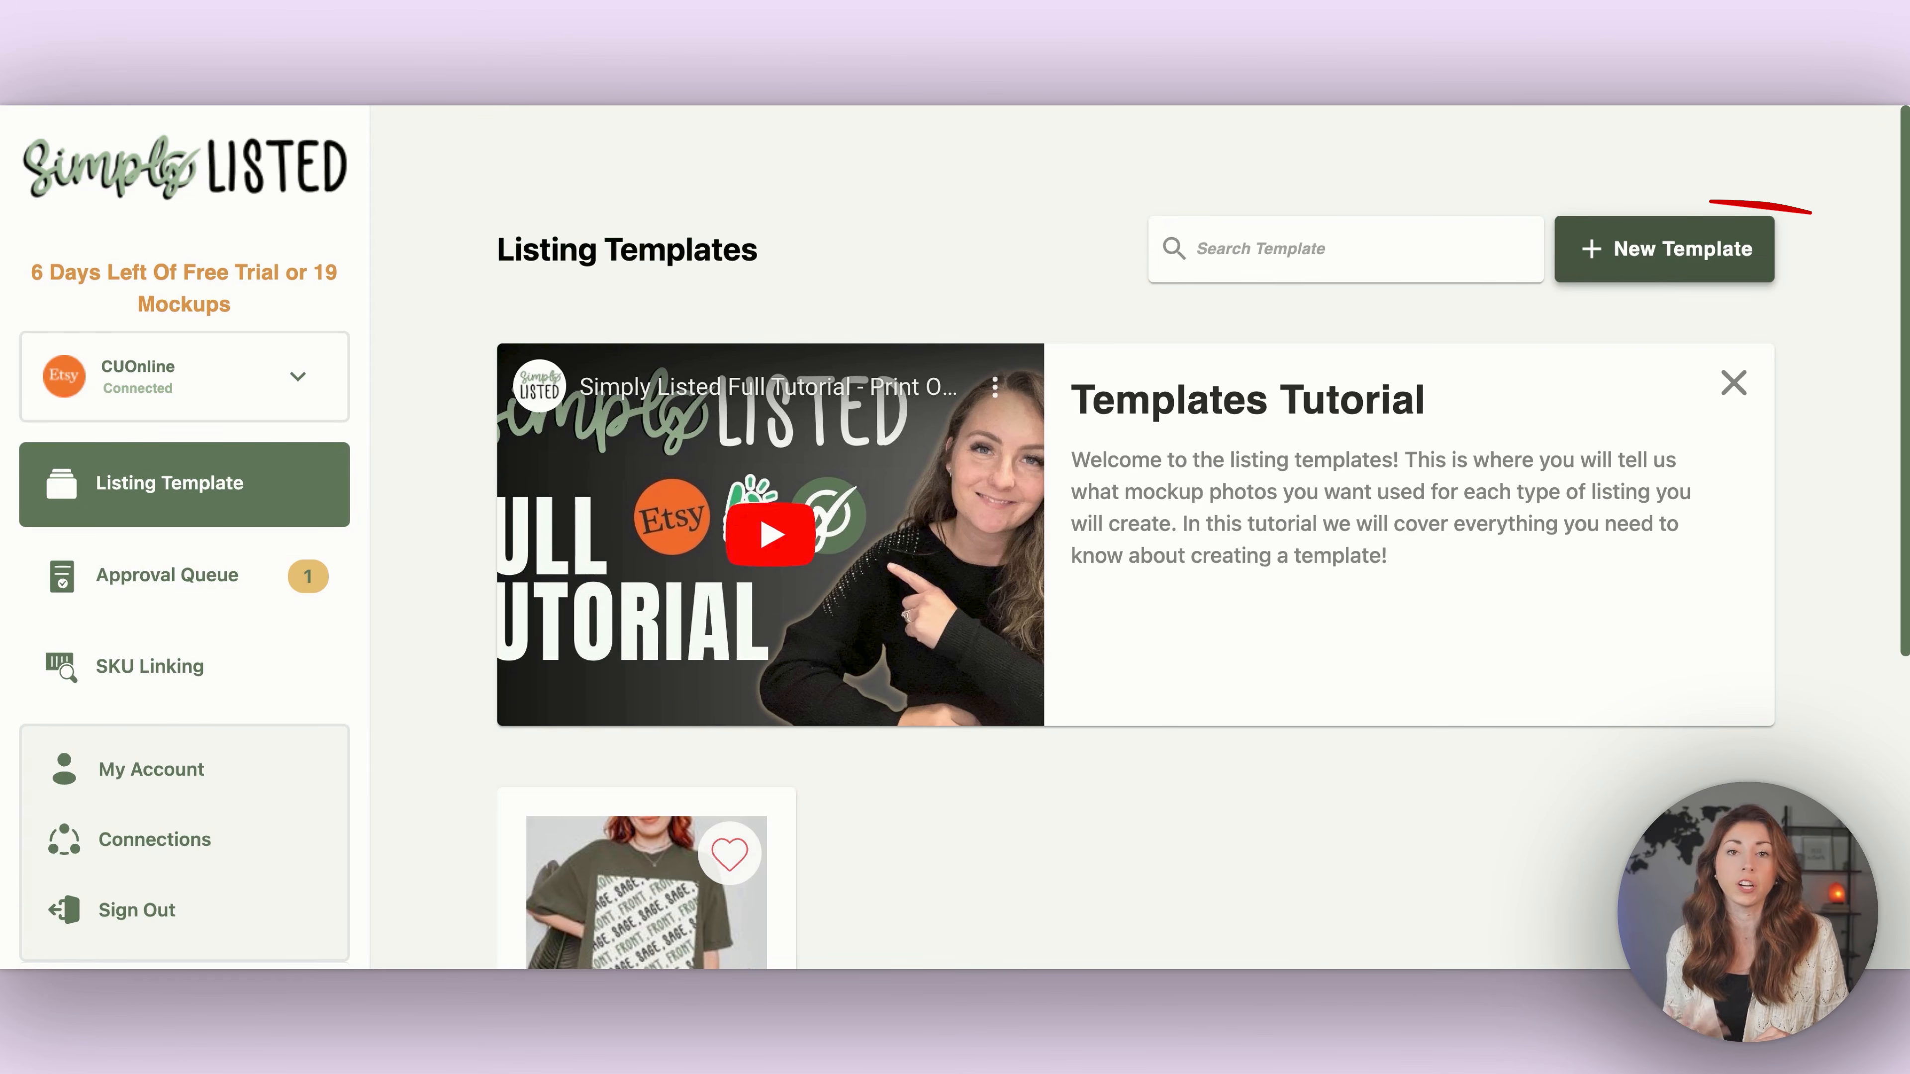
- Start a new listing template with Printify as production partner, search the catalog for 1717 and choose the Unisex Garment-Dyed T-shirt
left_click(1664, 250)
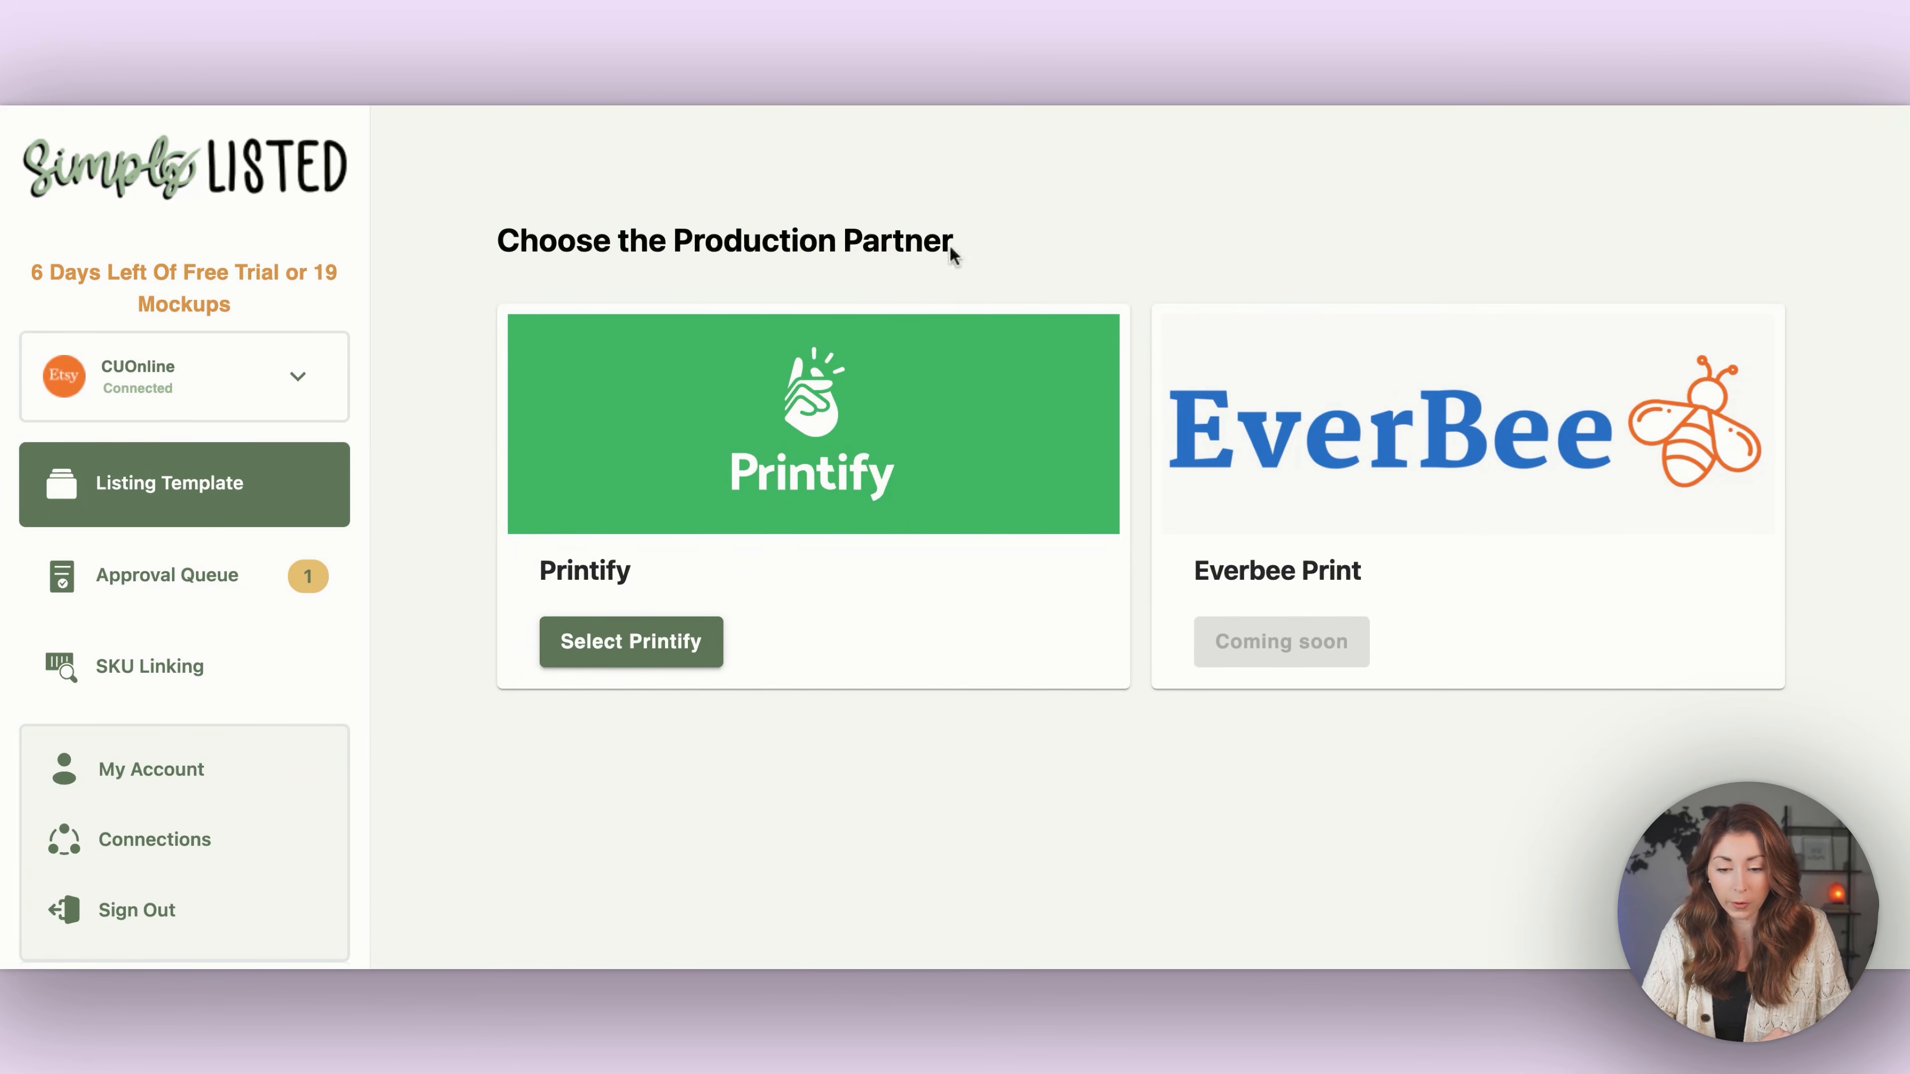
left_click(654, 647)
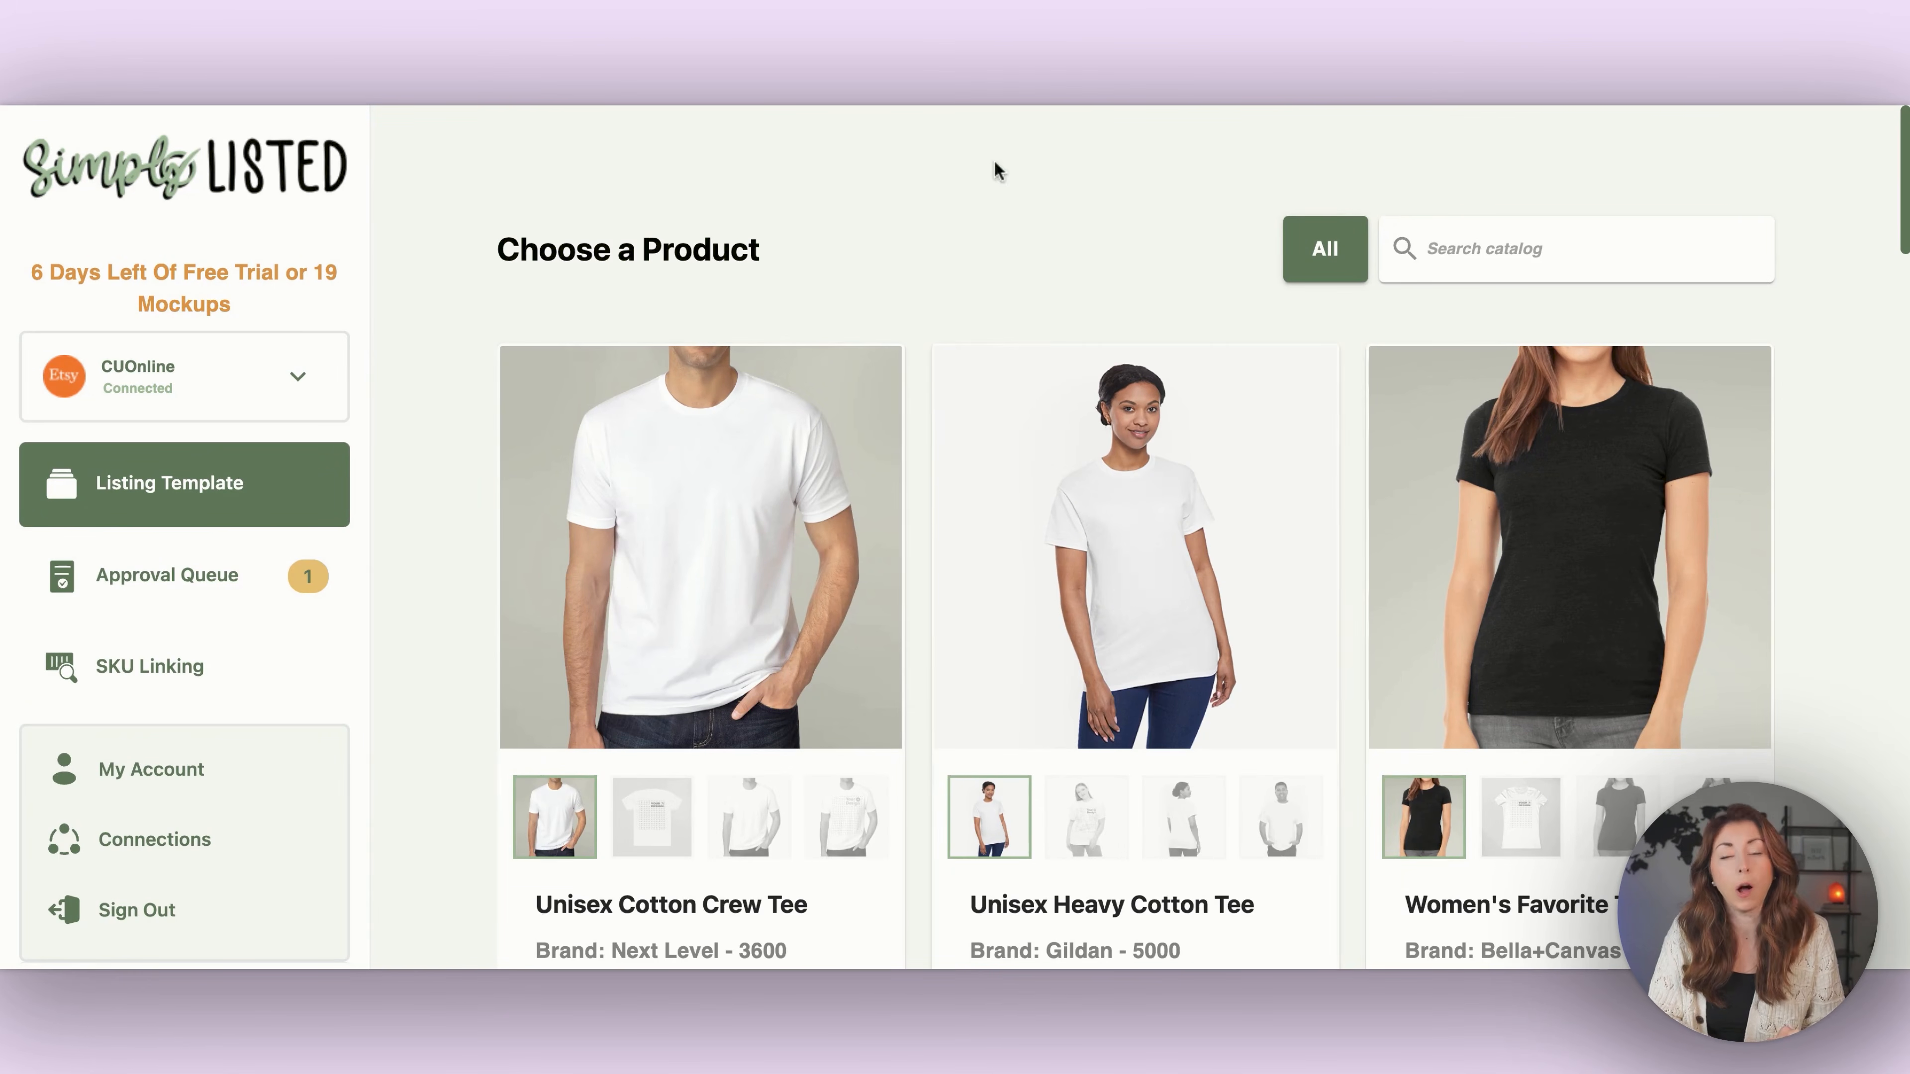
left_click(1472, 249)
type("1717")
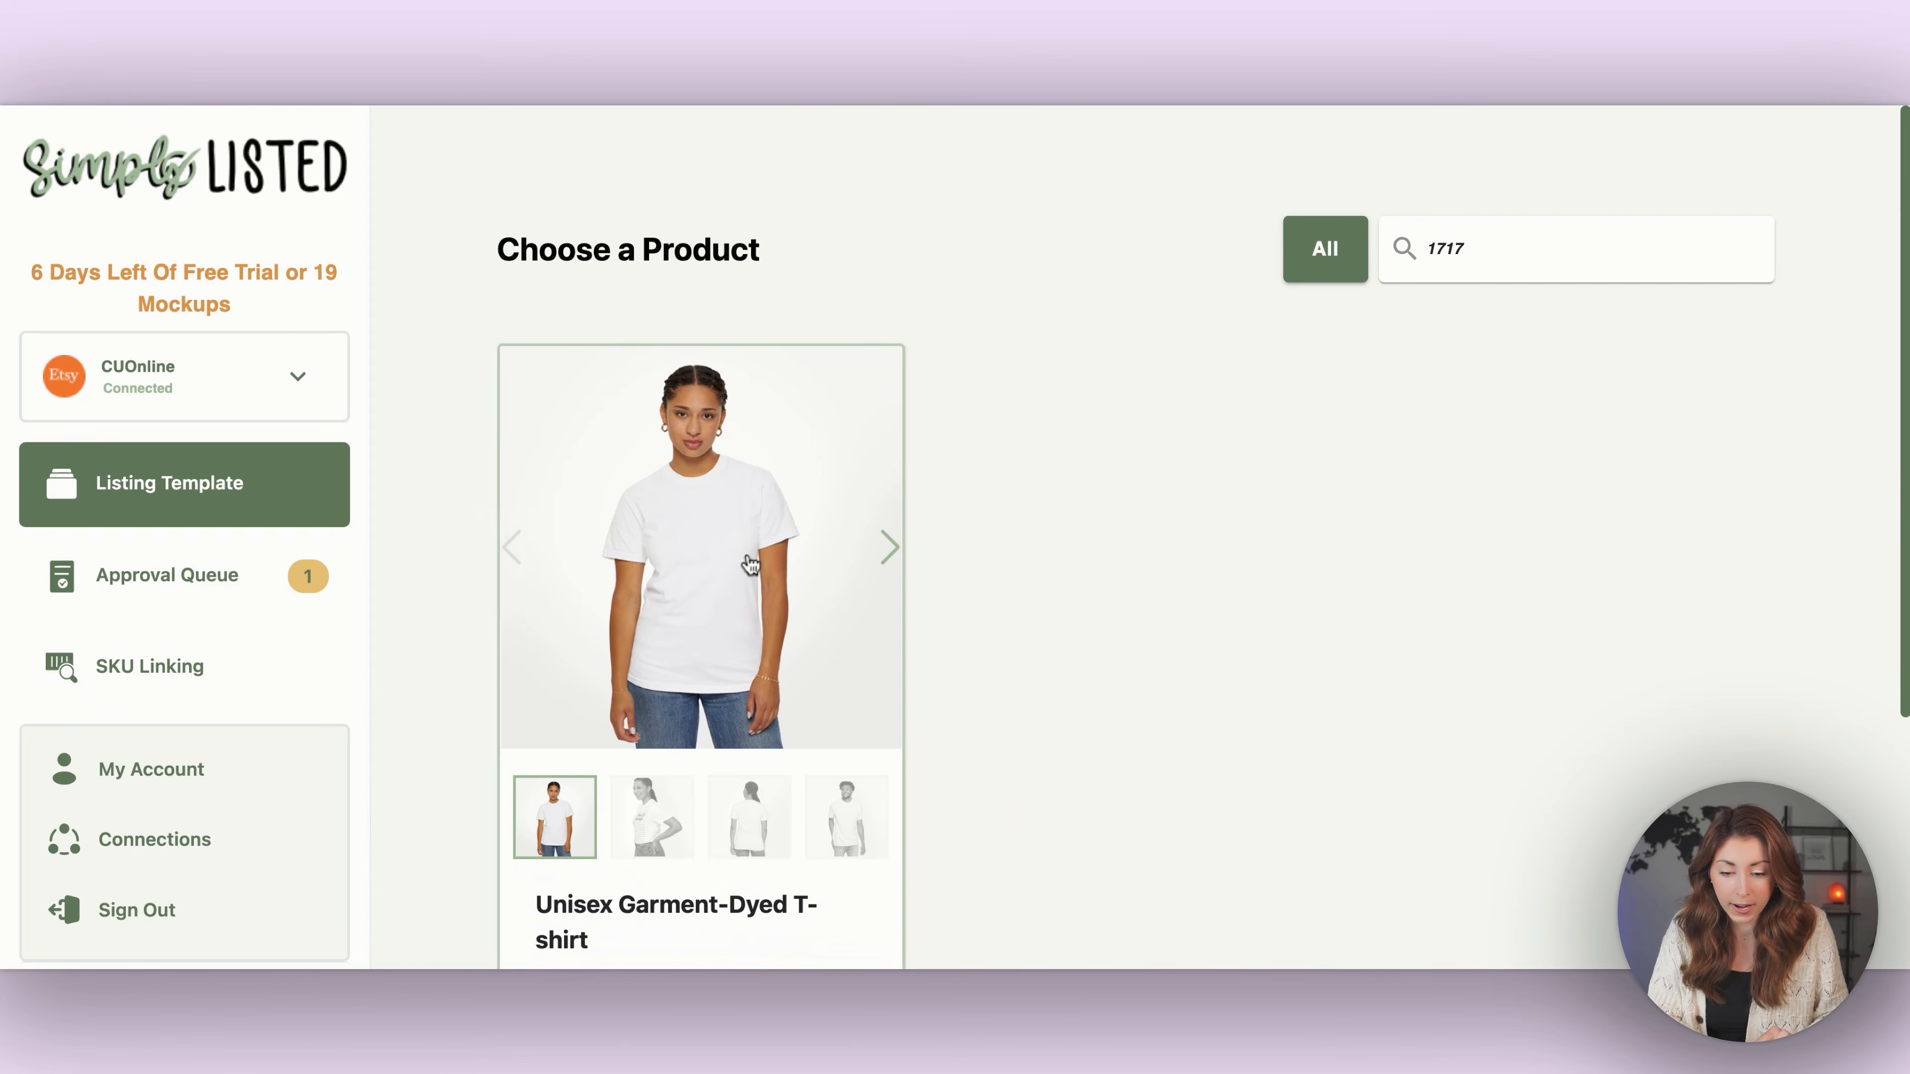
left_click(726, 505)
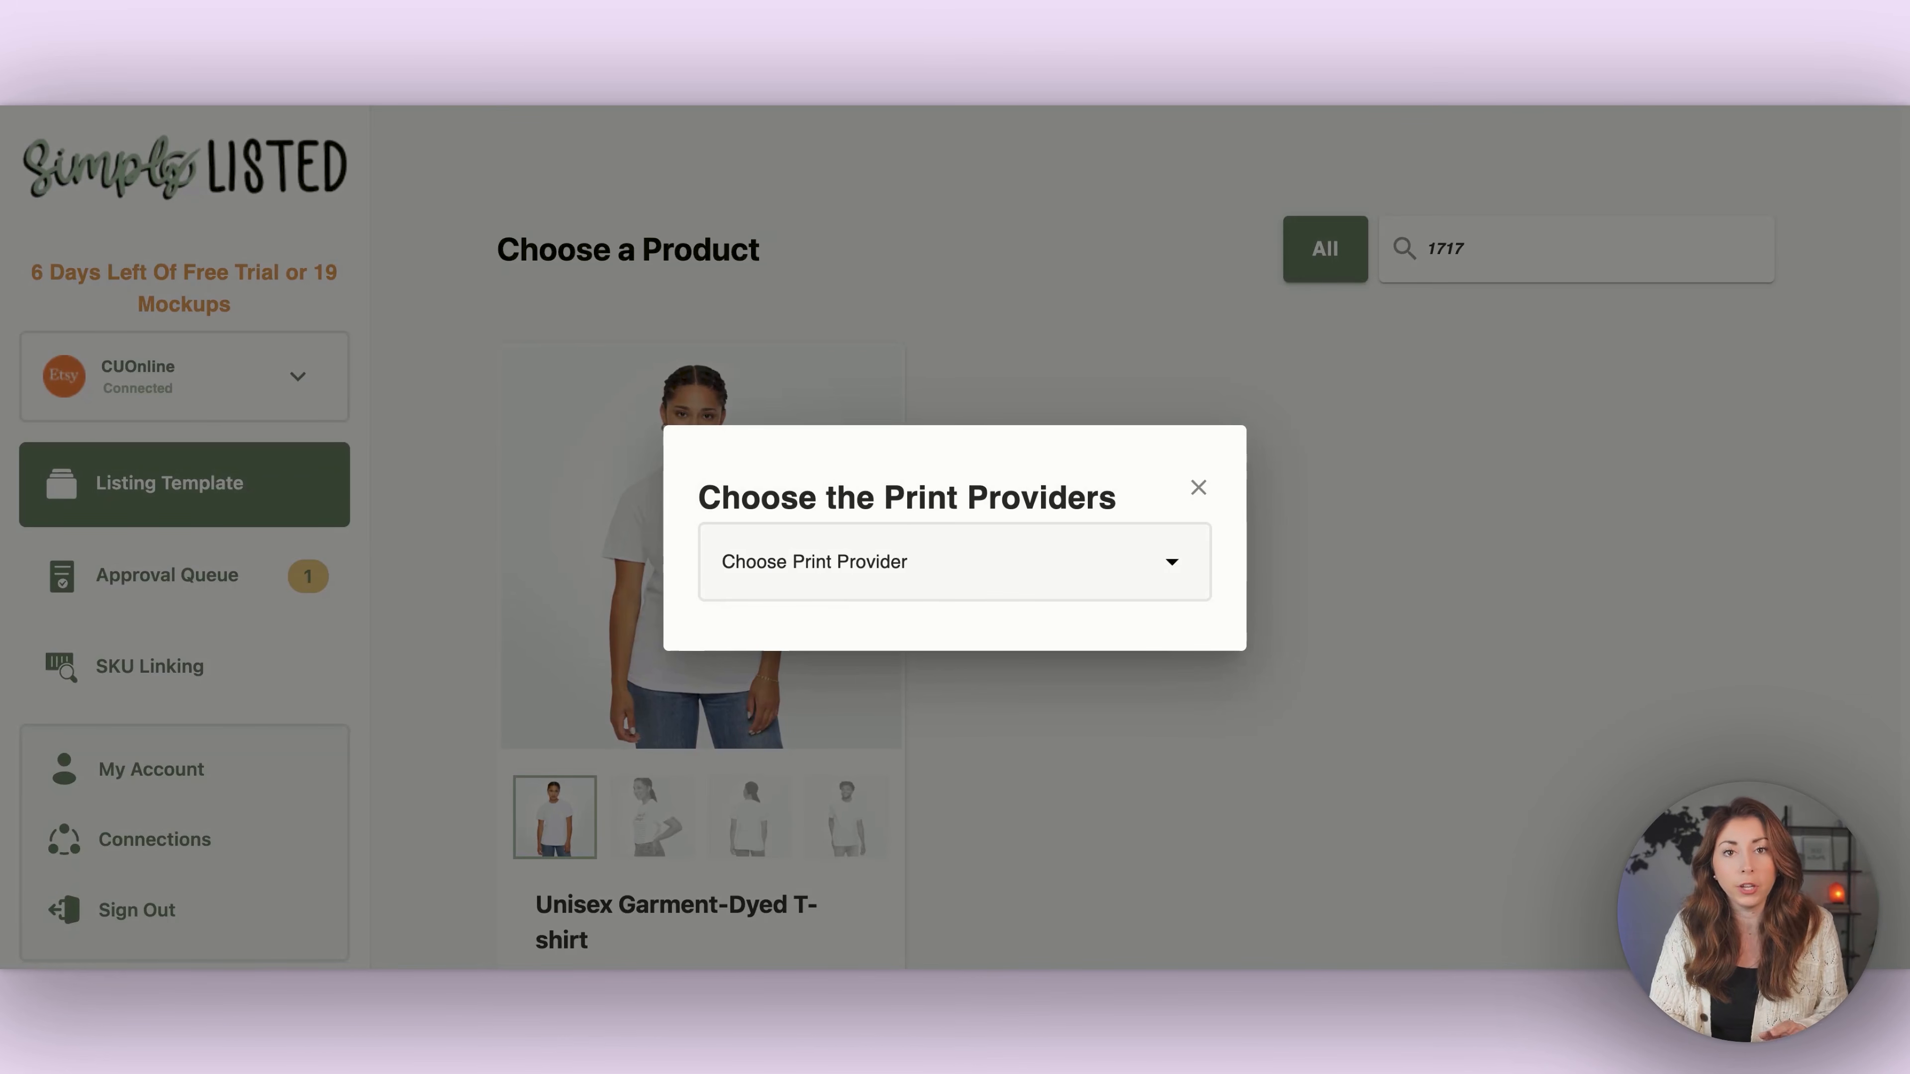
- Choose SwiftPOD as the print provider and L as the variant size
left_click(978, 562)
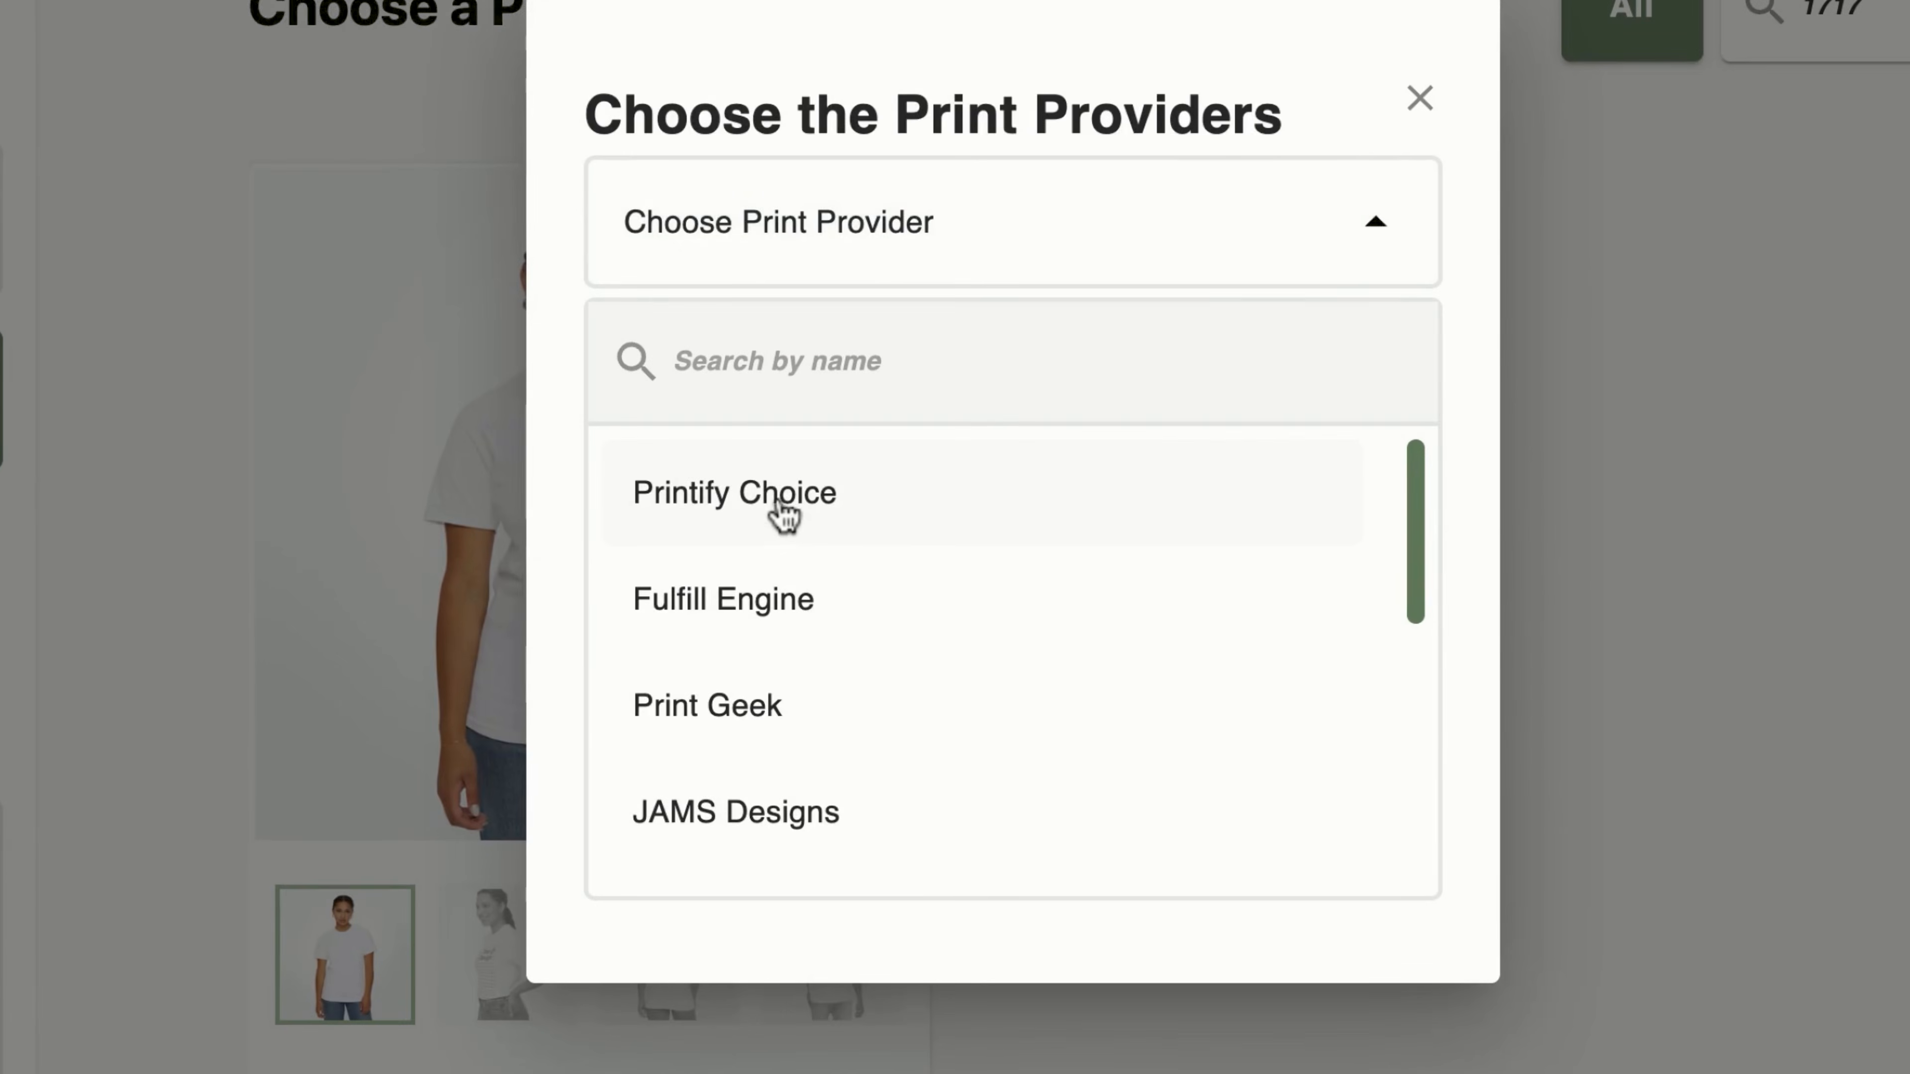
left_click(849, 332)
type("swit")
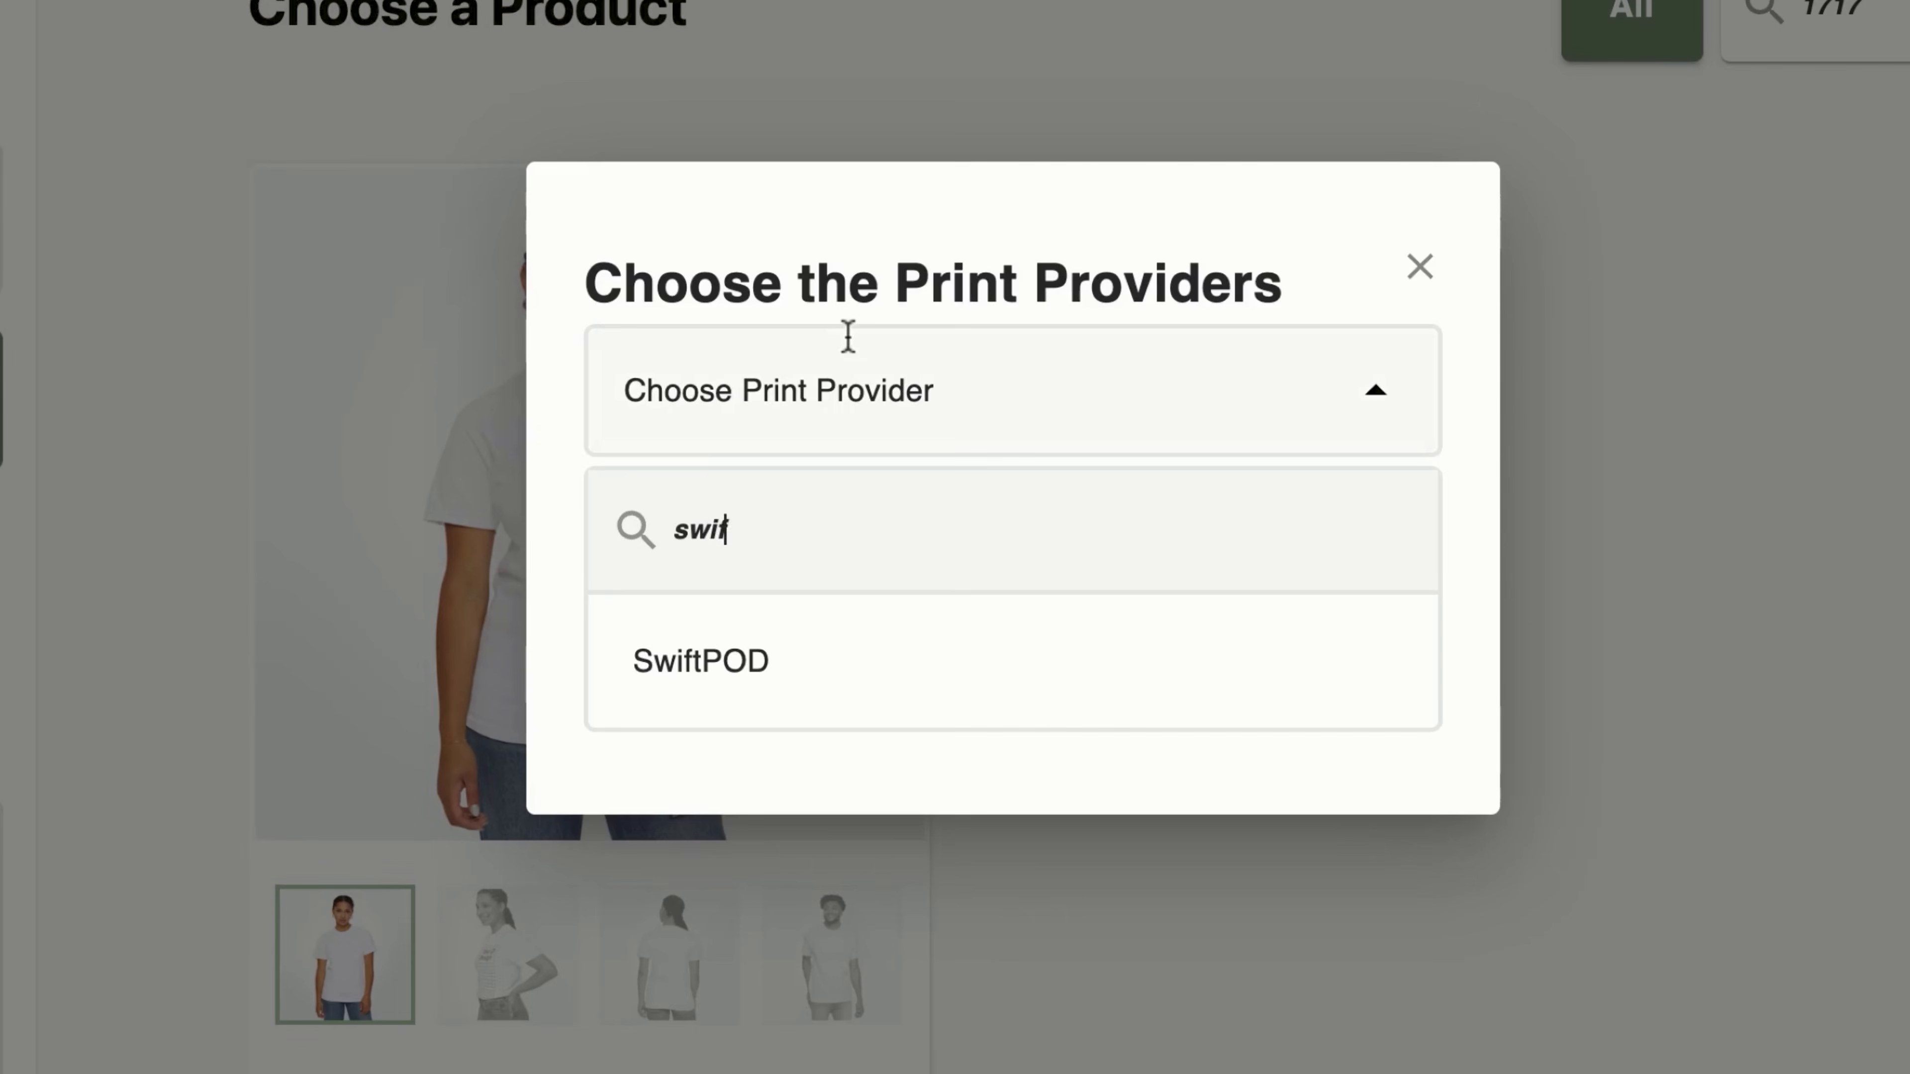
type("tpod")
left_click(827, 674)
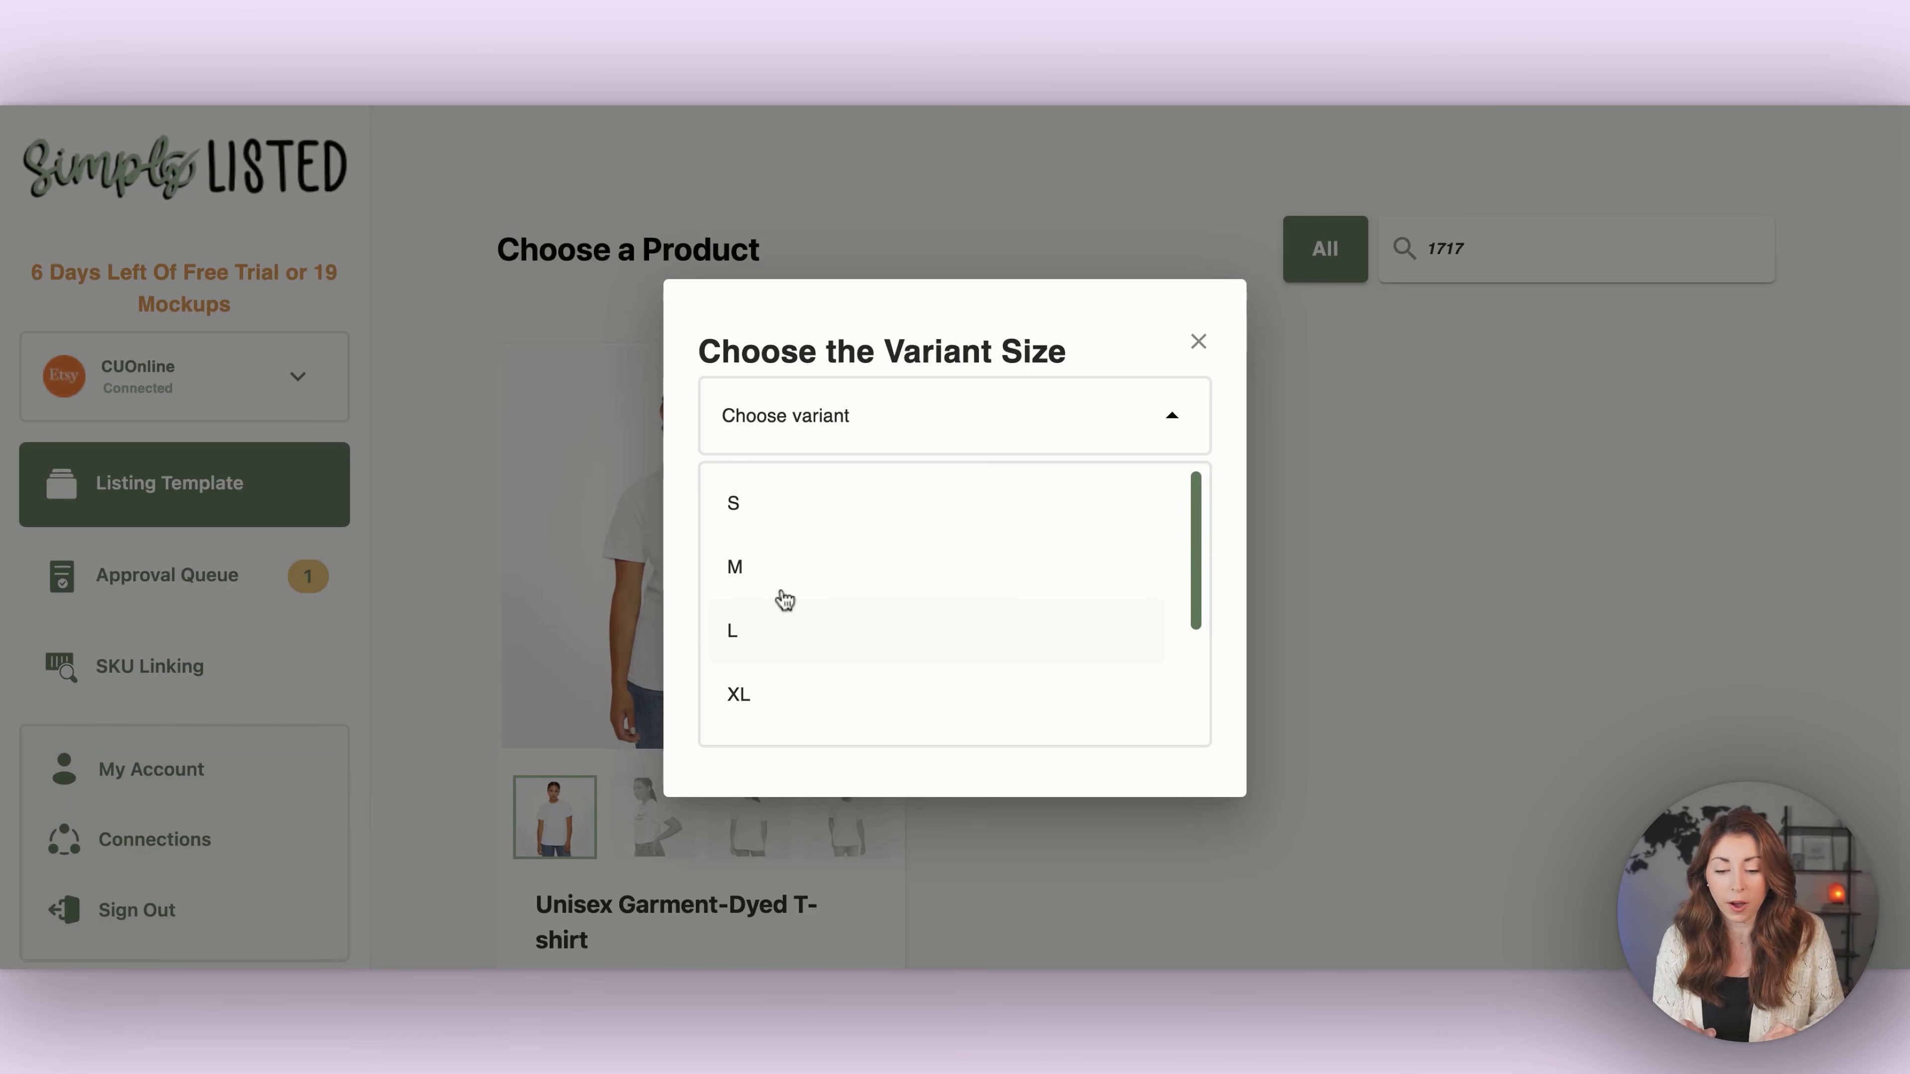
left_click(787, 629)
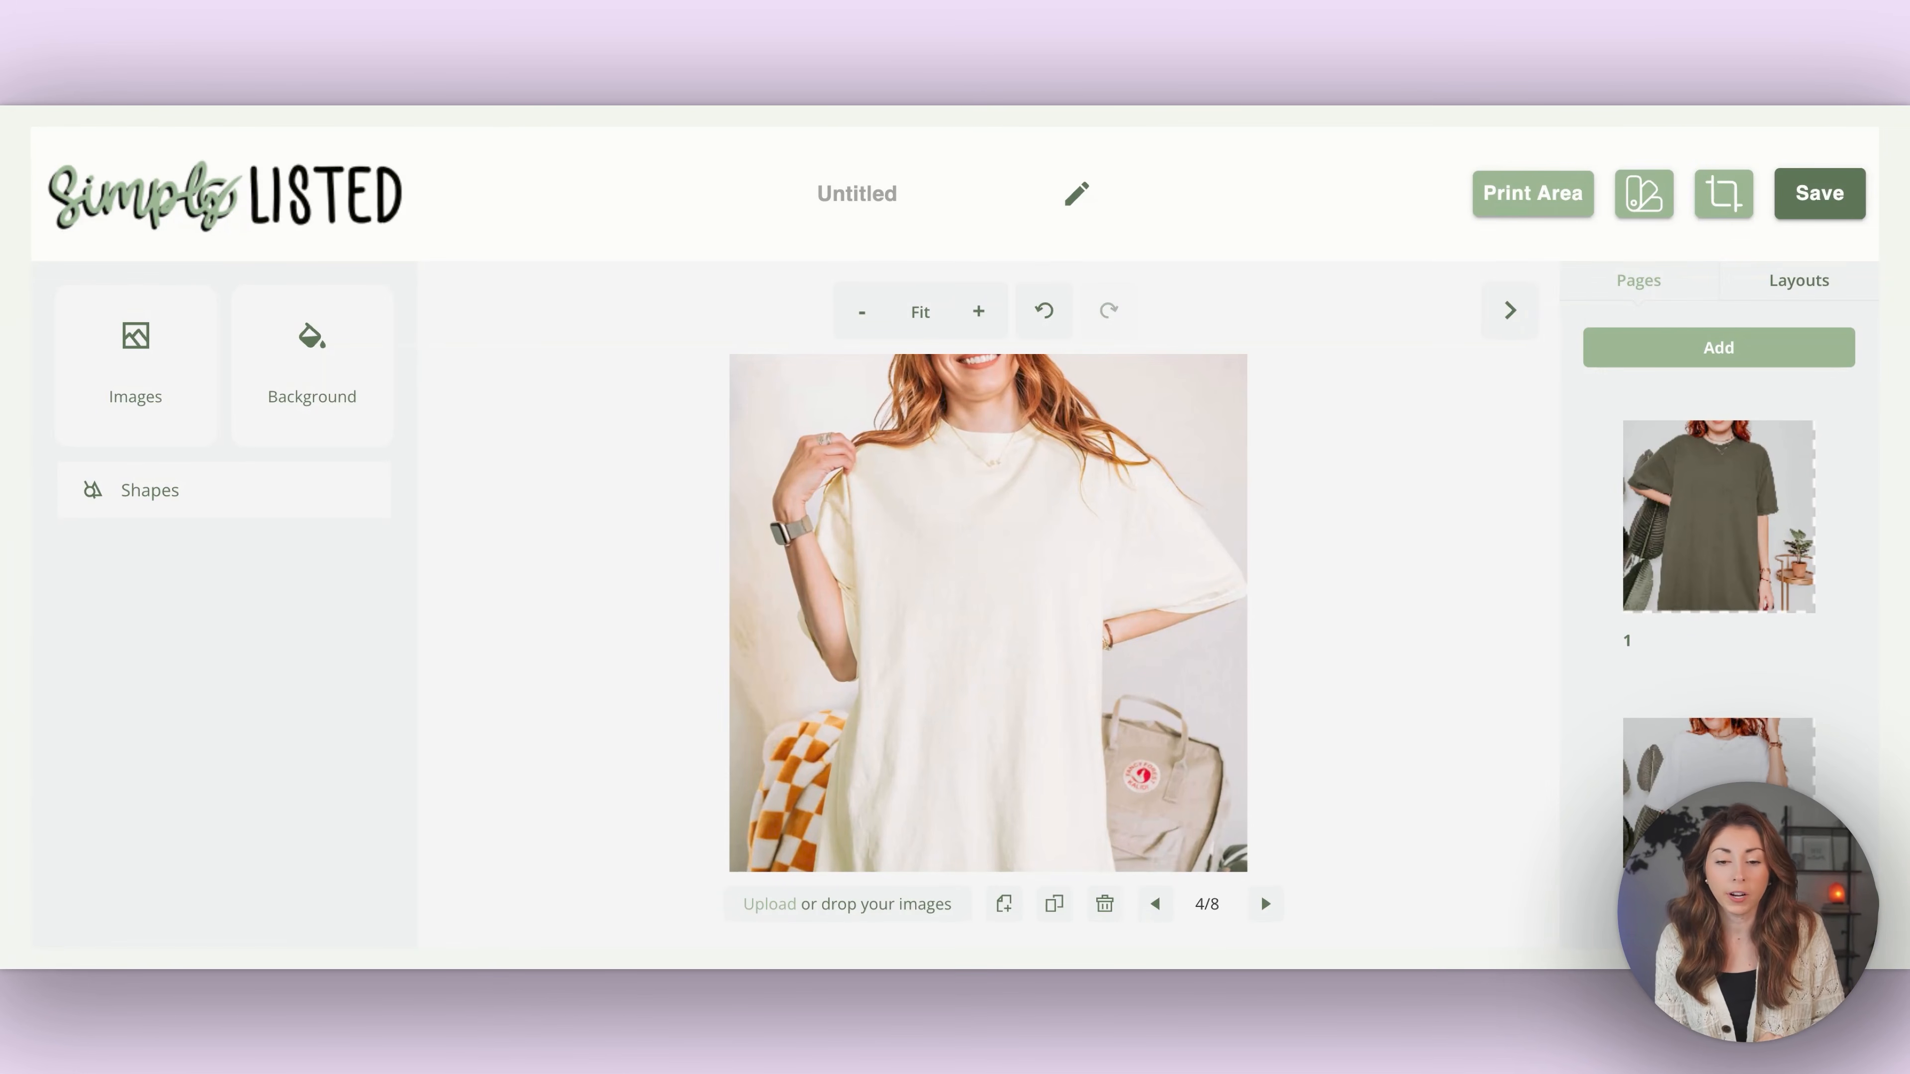
- Add a Front print area to the olive shirt mockup on page 1 and enlarge it over the chest
scroll(1705, 547, "down", 10)
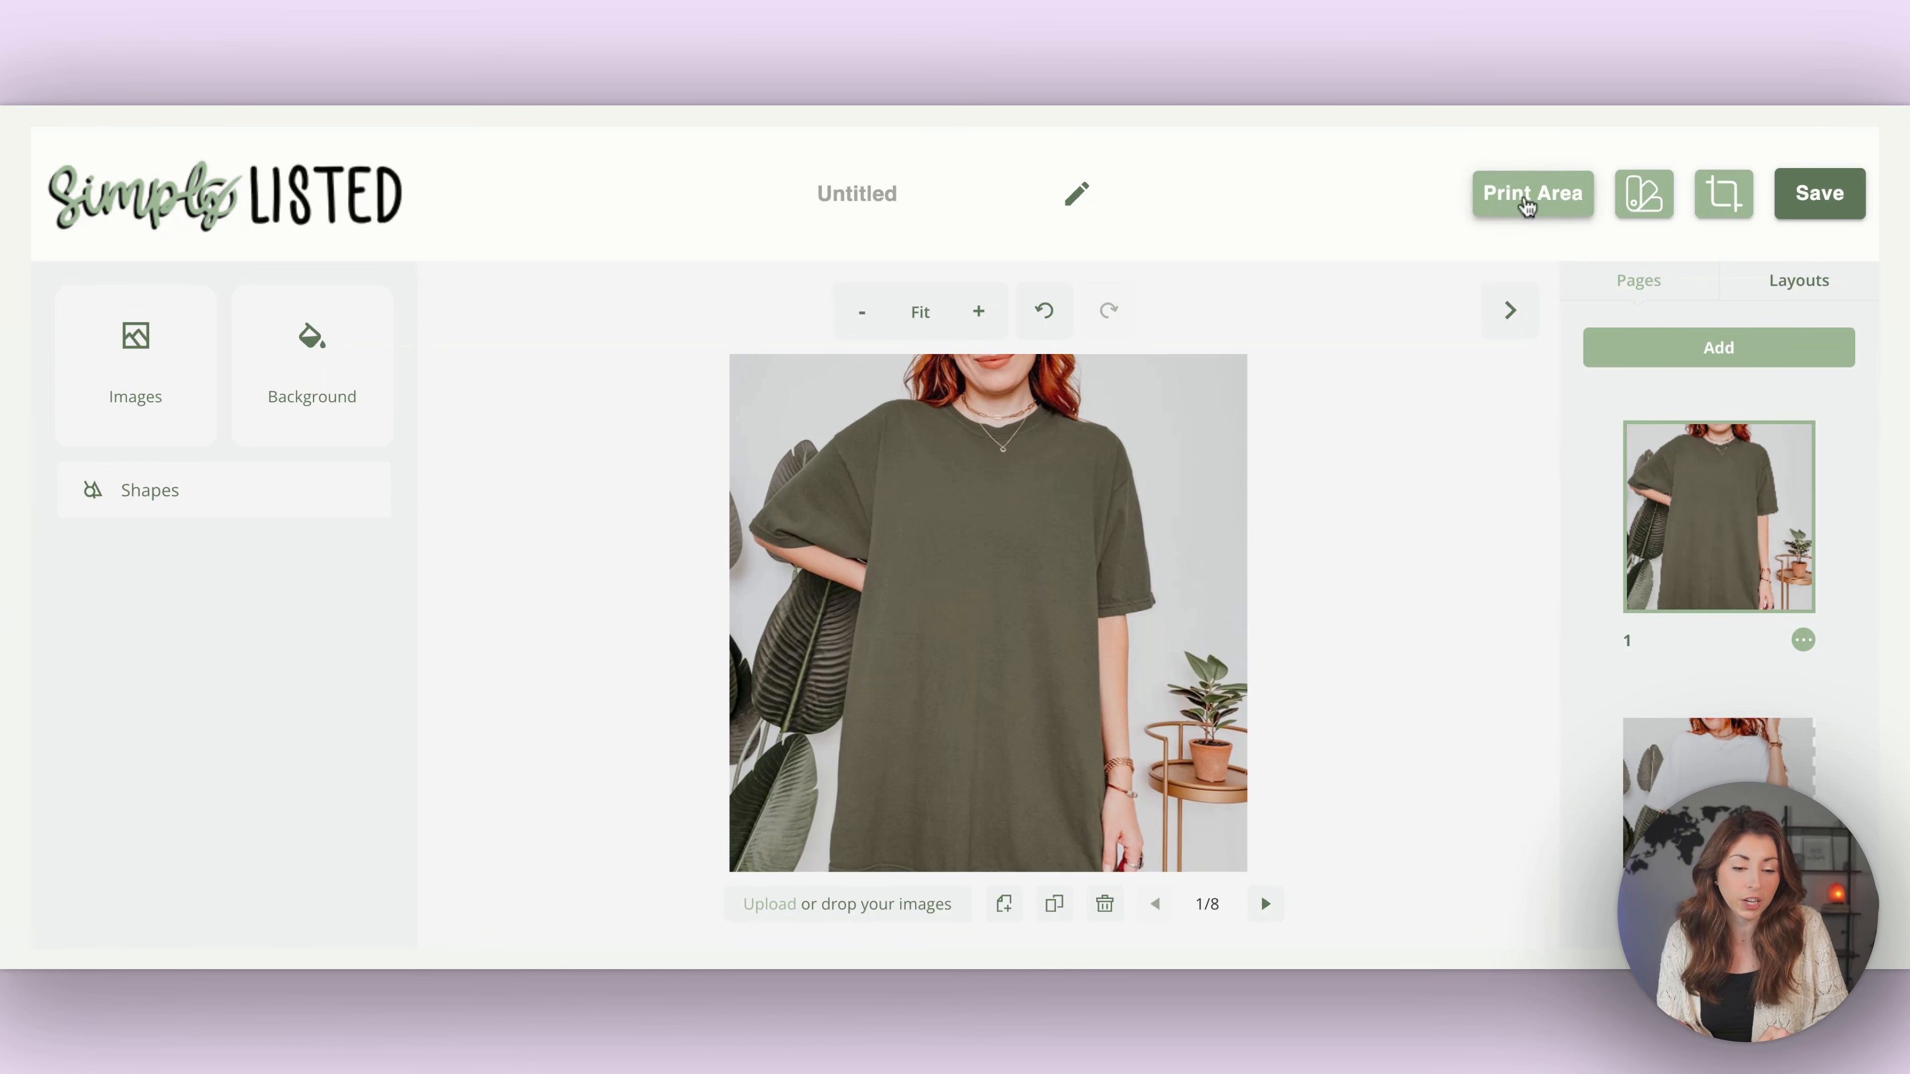
left_click(1543, 207)
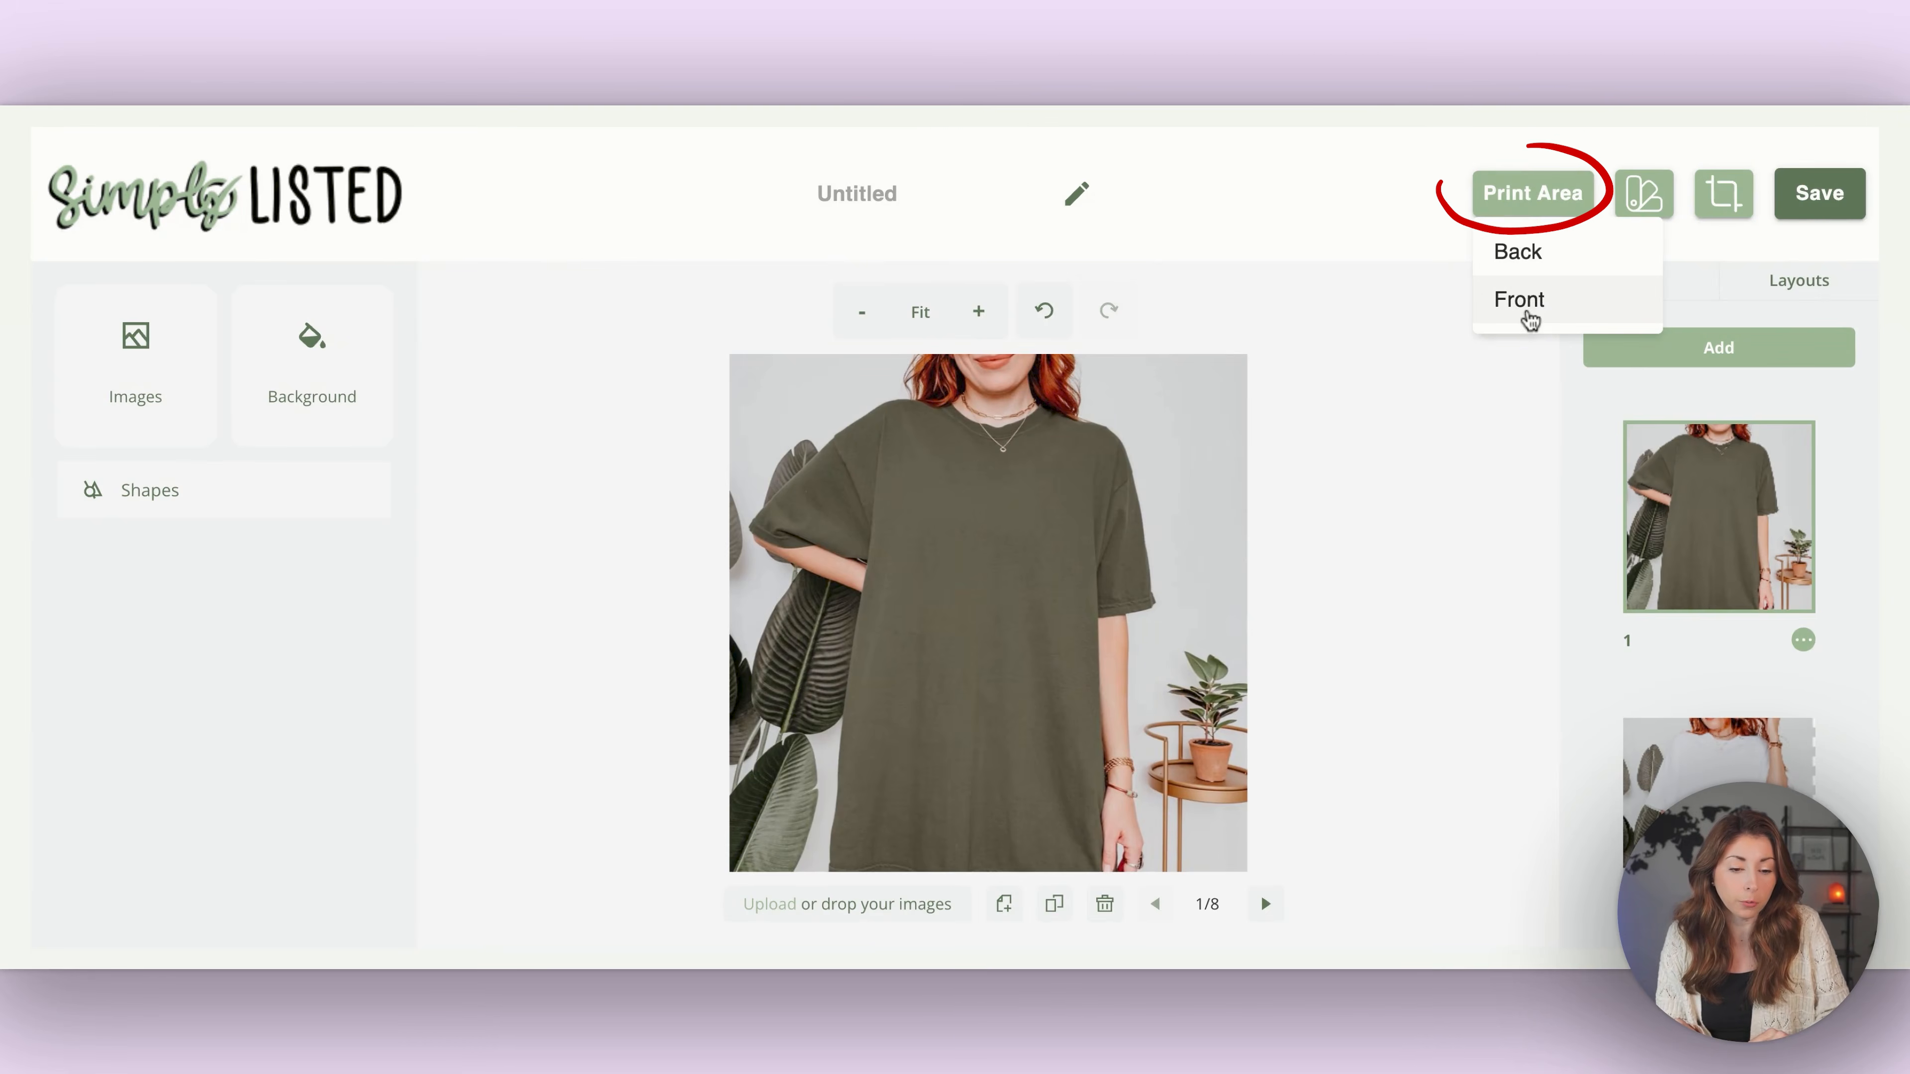
left_click(1526, 310)
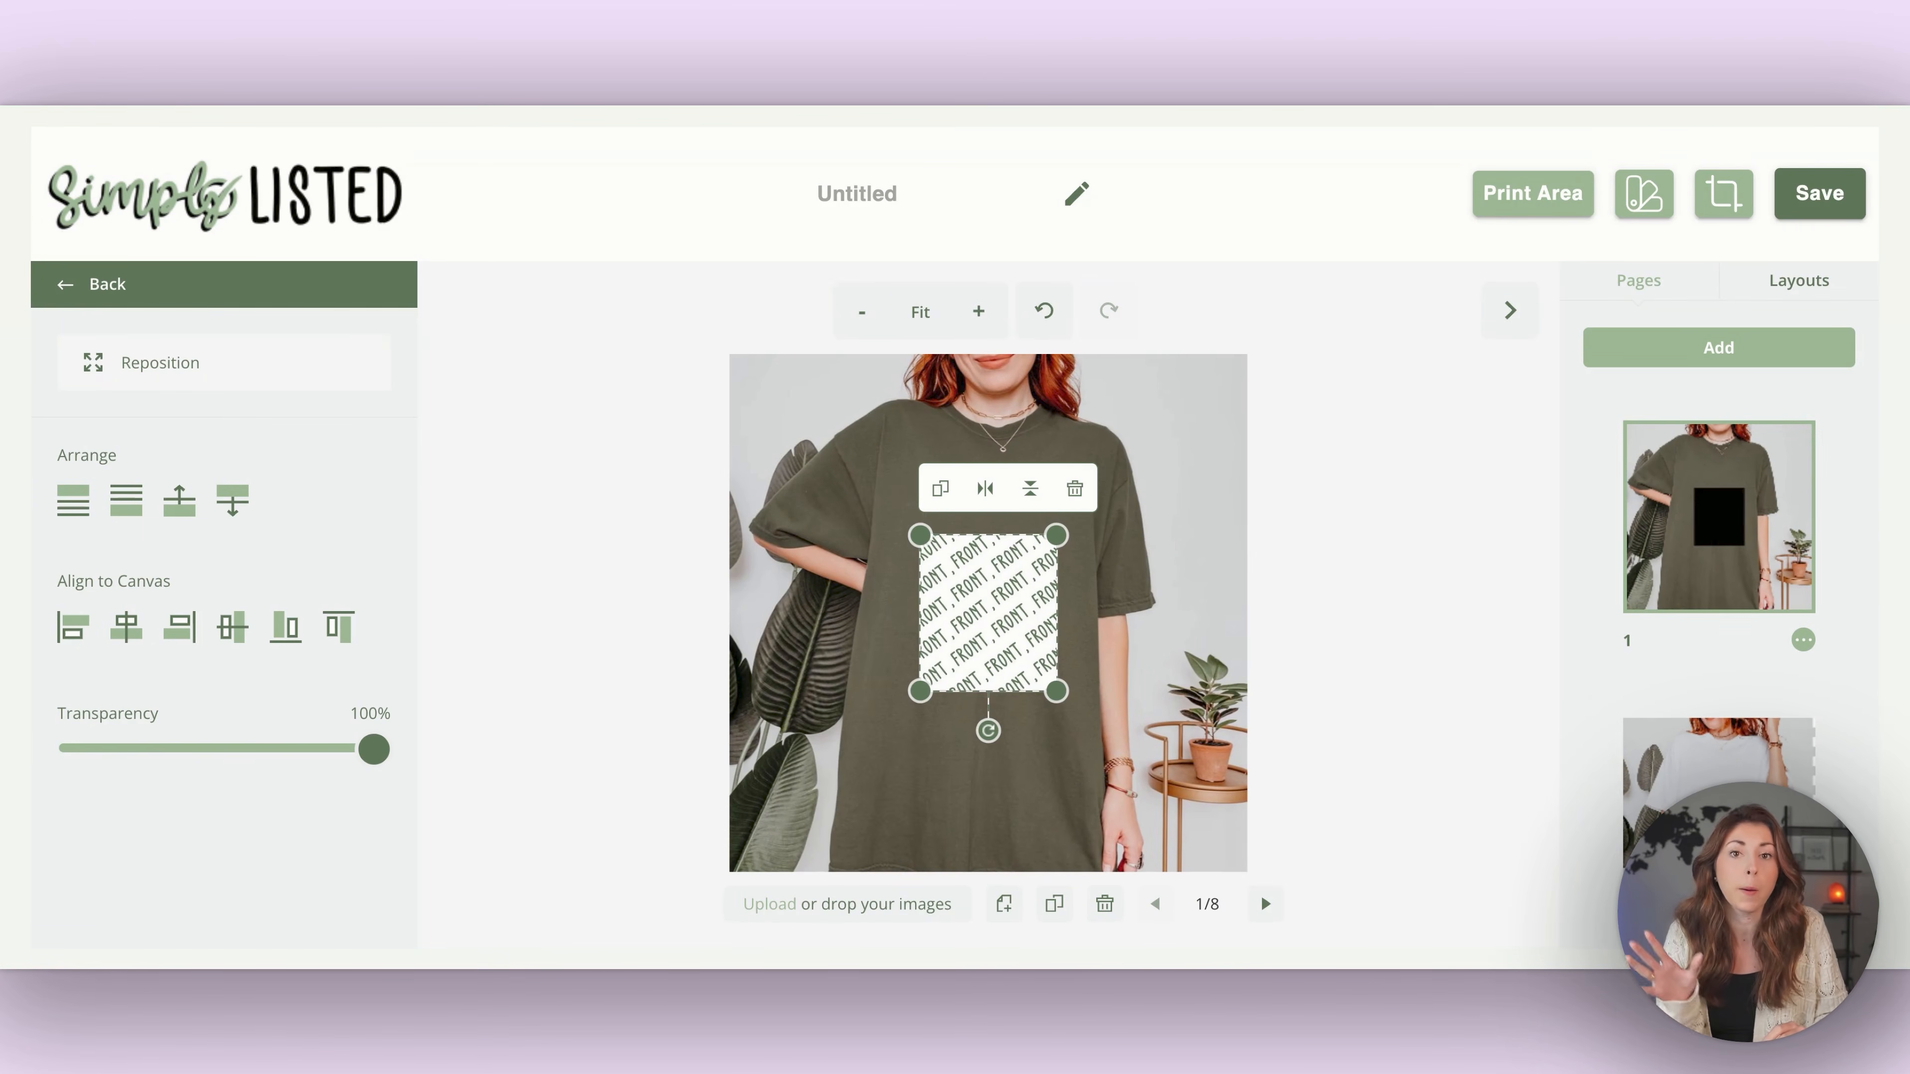
left_click_drag(1057, 692, 1017, 600)
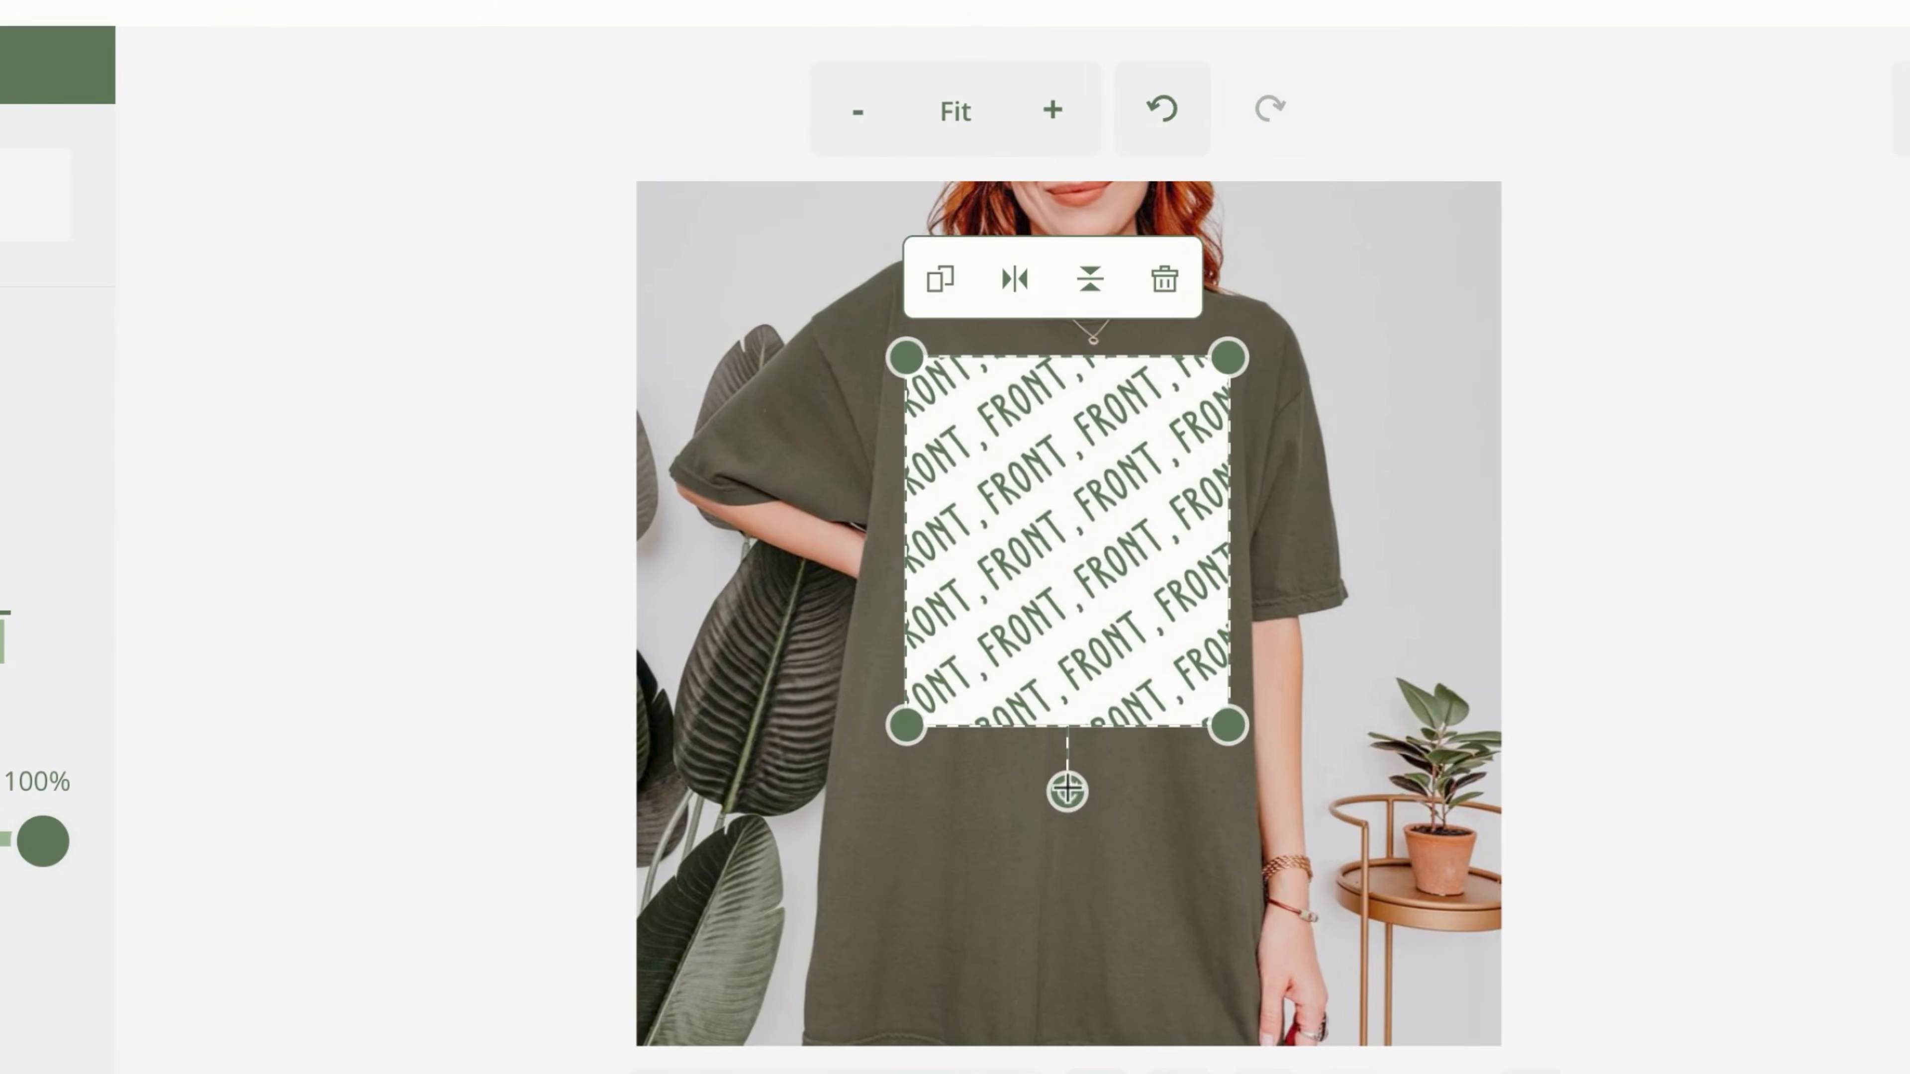
- Tilt the front print area slightly clockwise to follow the shirt, enlarge it a little and set its transparency to 92%
left_click_drag(1067, 789, 1049, 790)
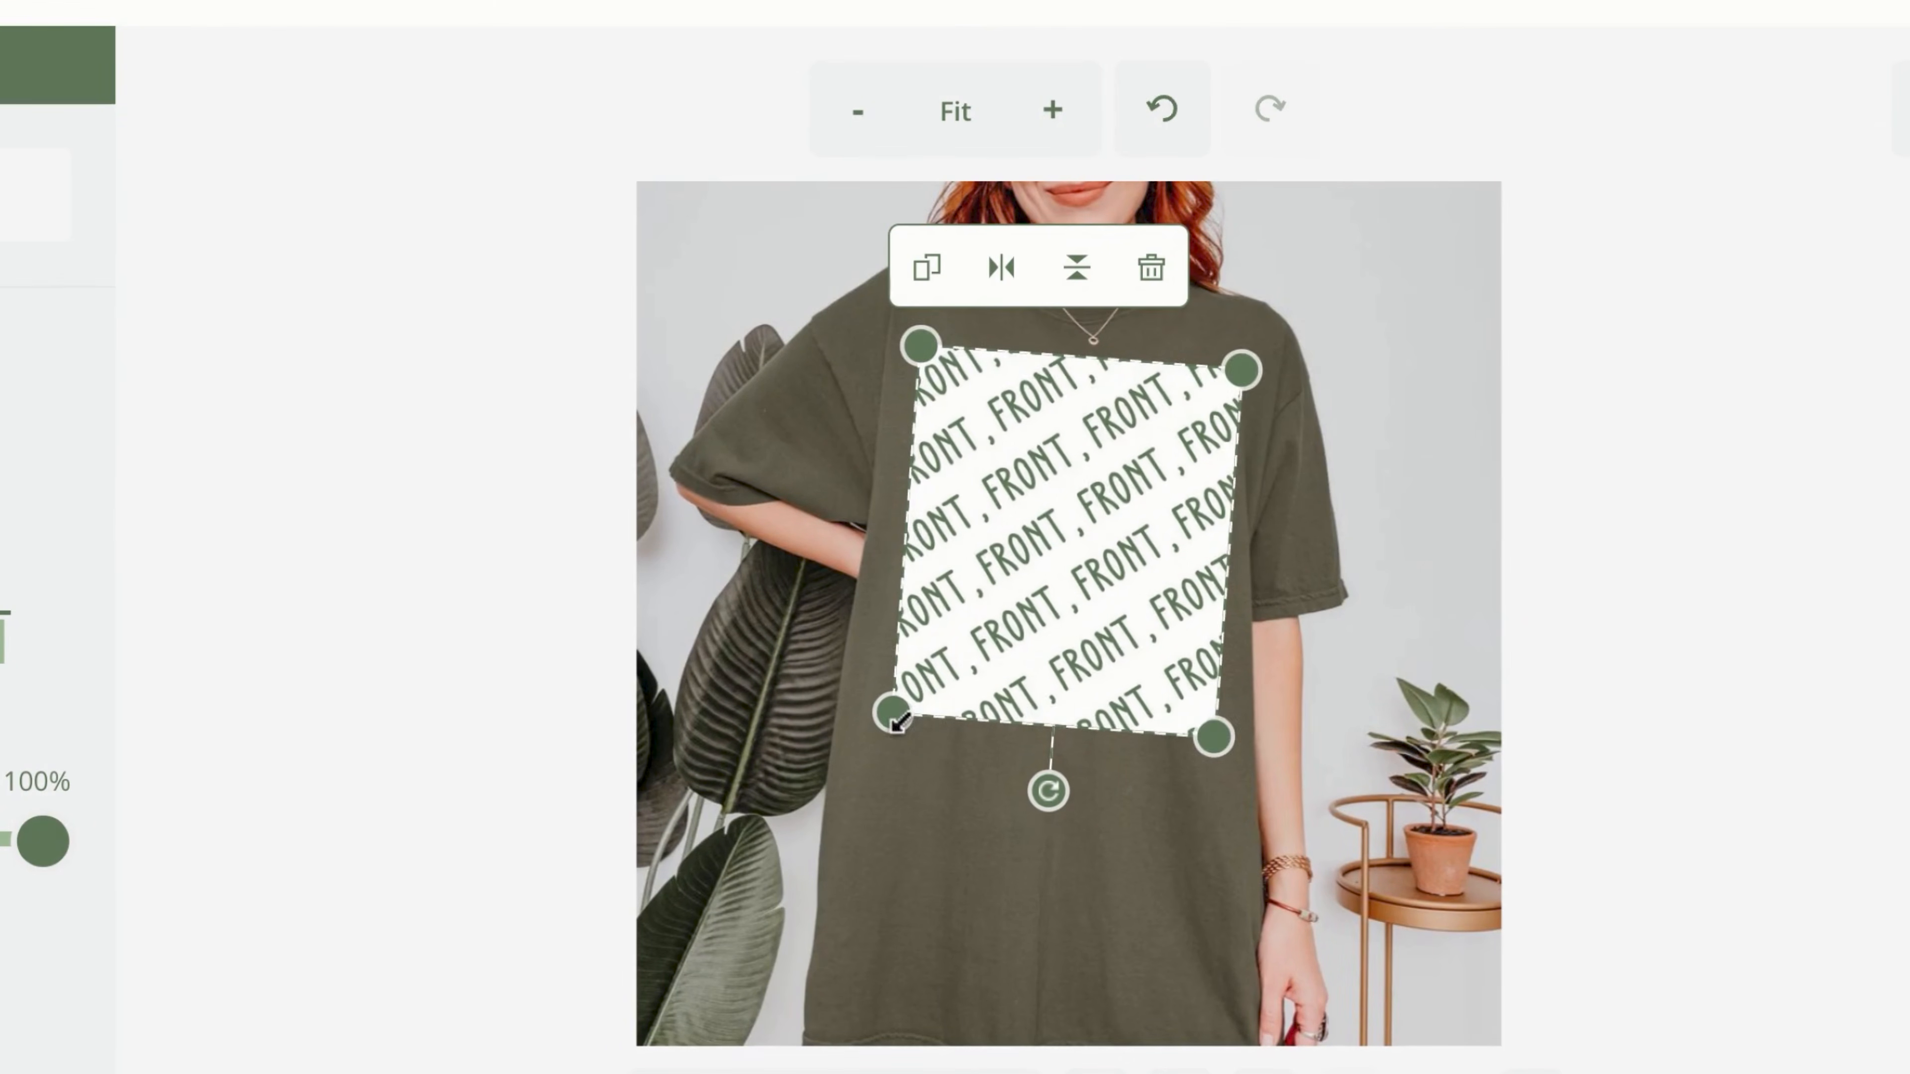
left_click_drag(899, 722, 867, 735)
left_click_drag(955, 670, 961, 676)
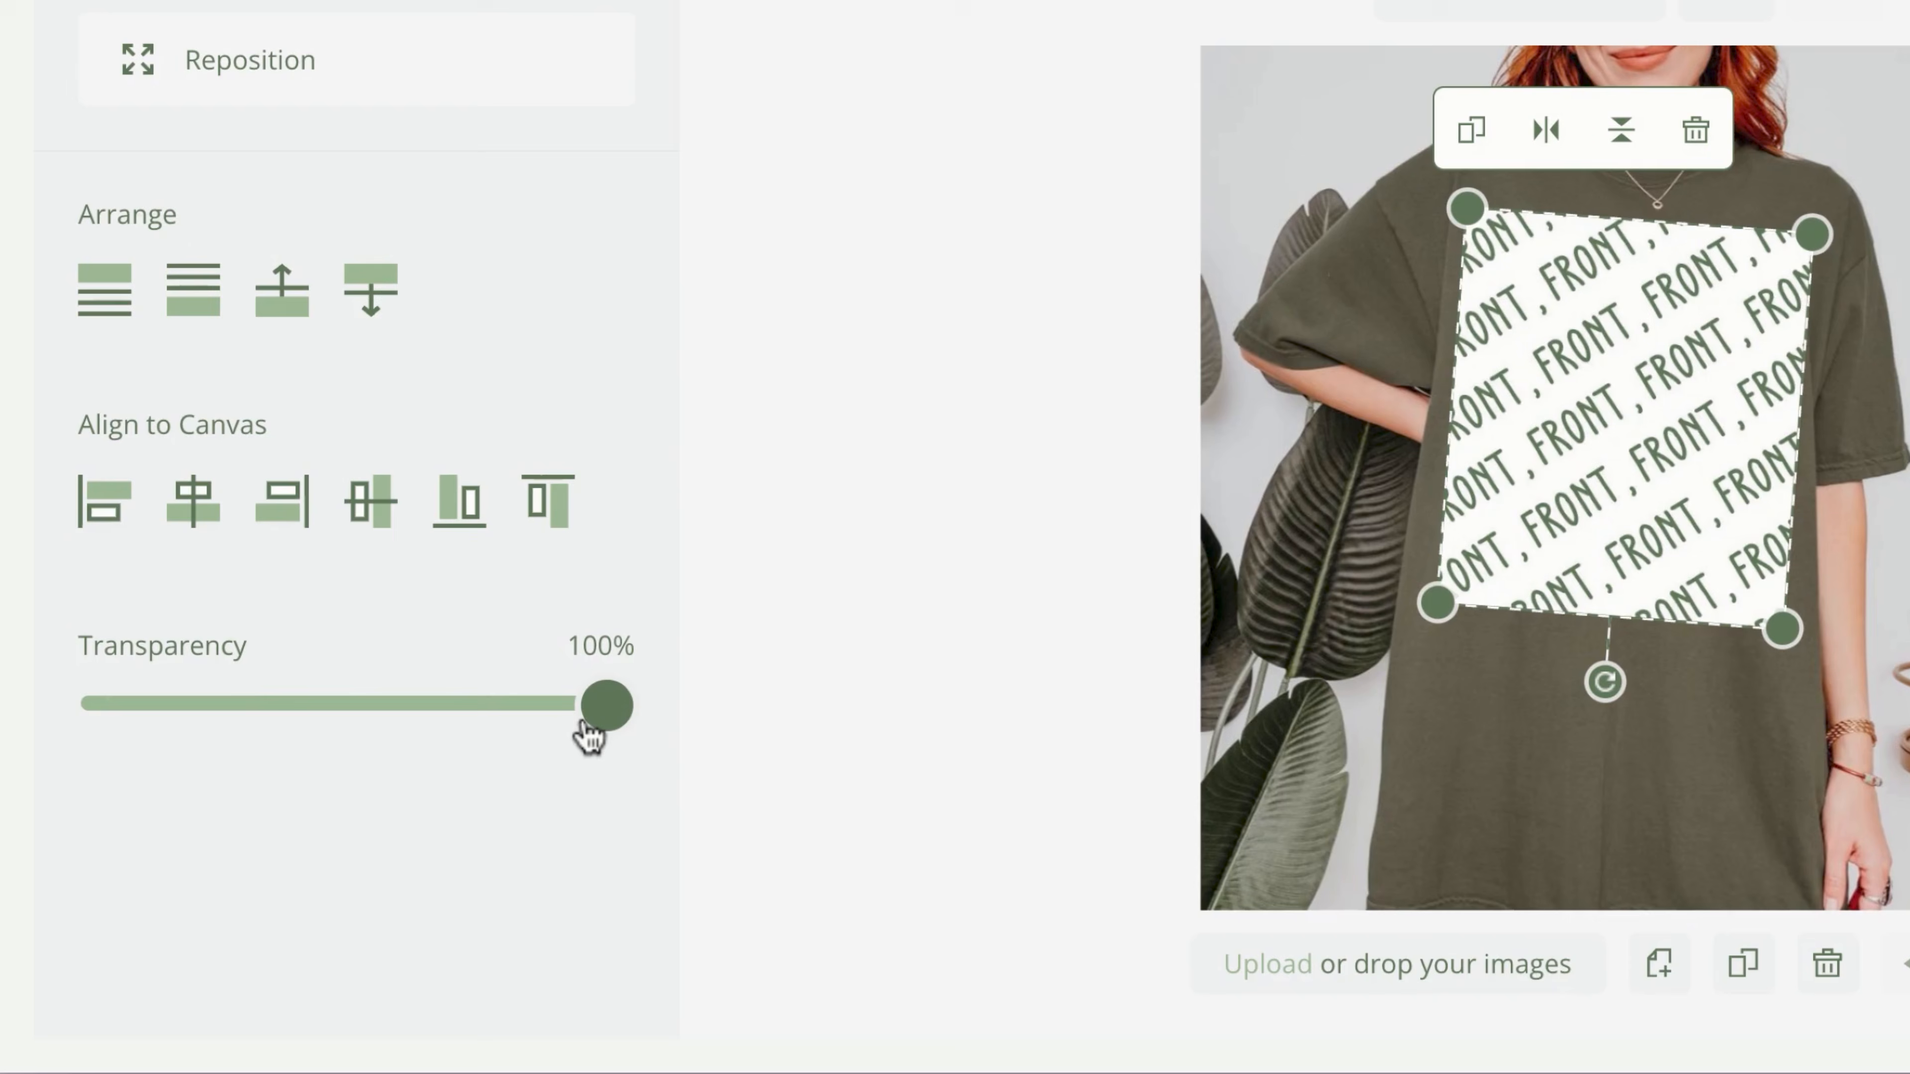
left_click_drag(583, 723, 551, 715)
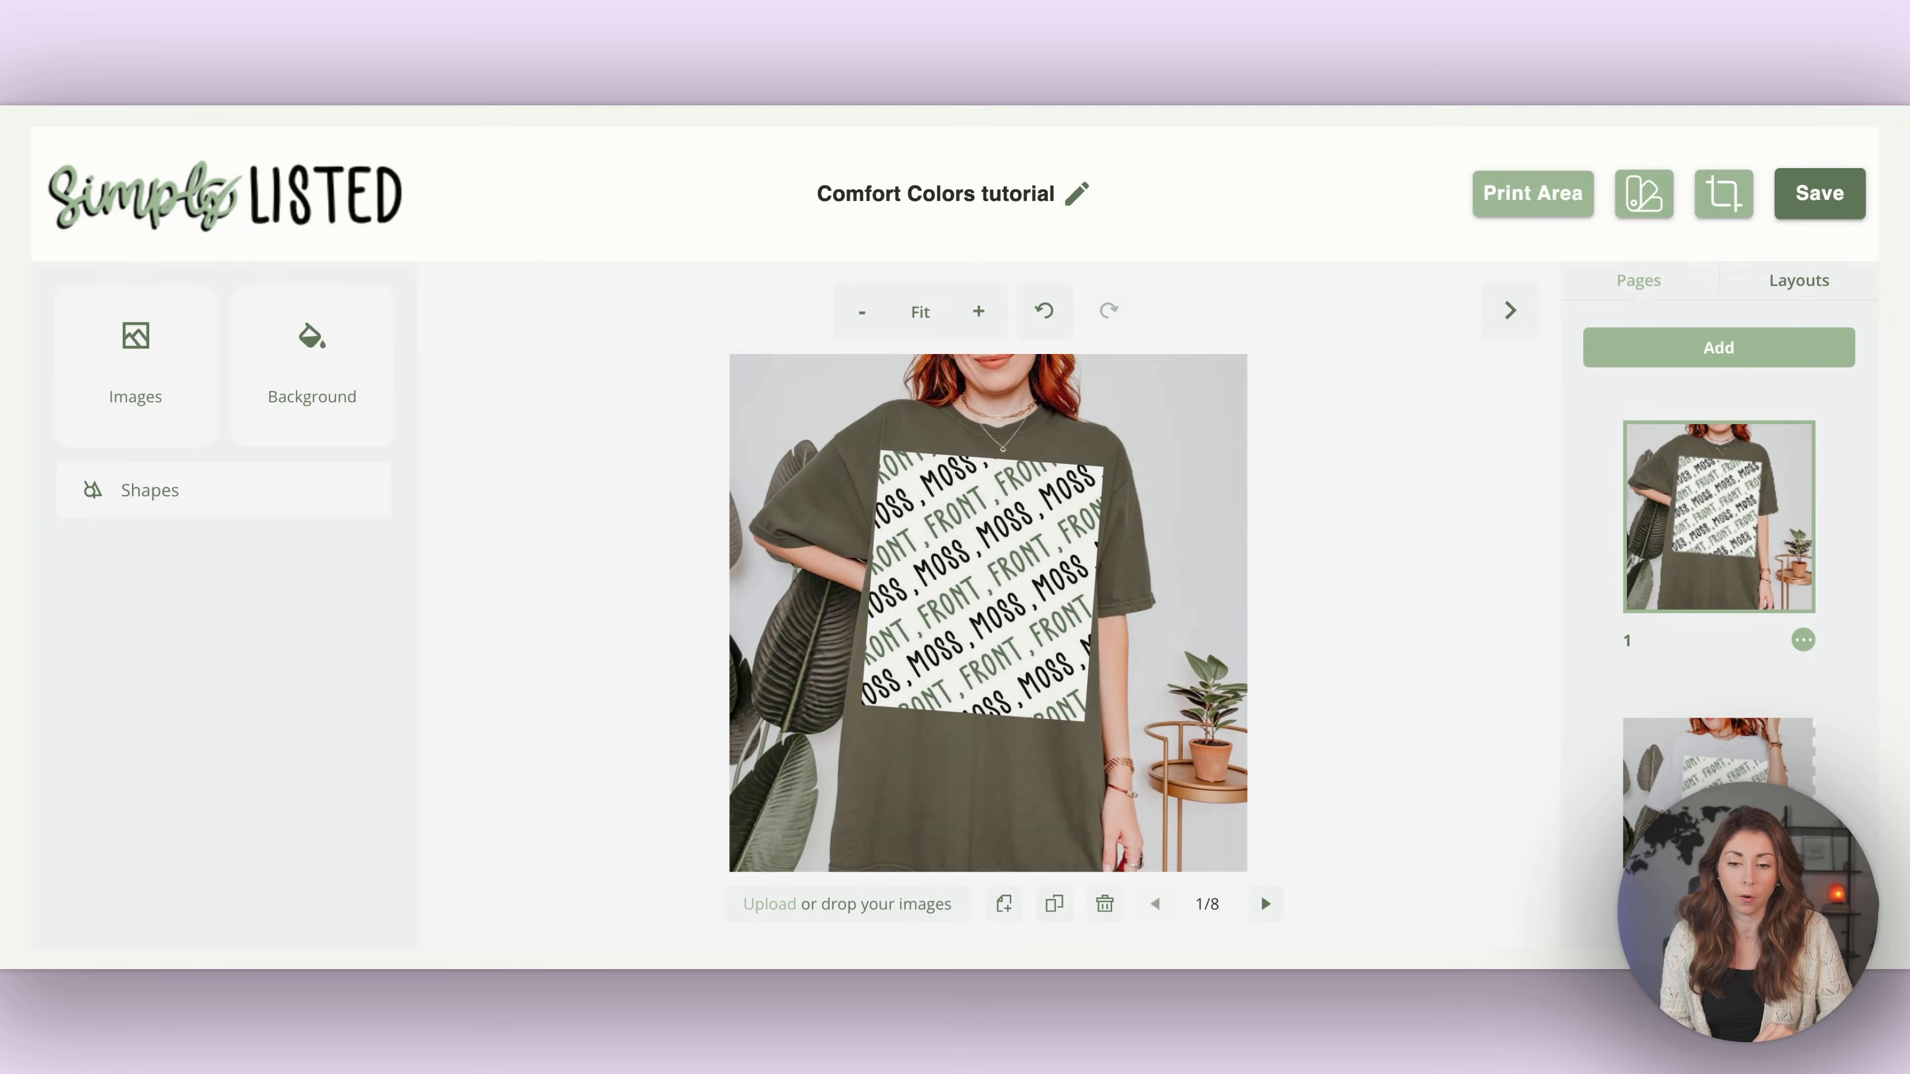
- Assign the color Moss to the front print area on the page 1 mockup
left_click(990, 511)
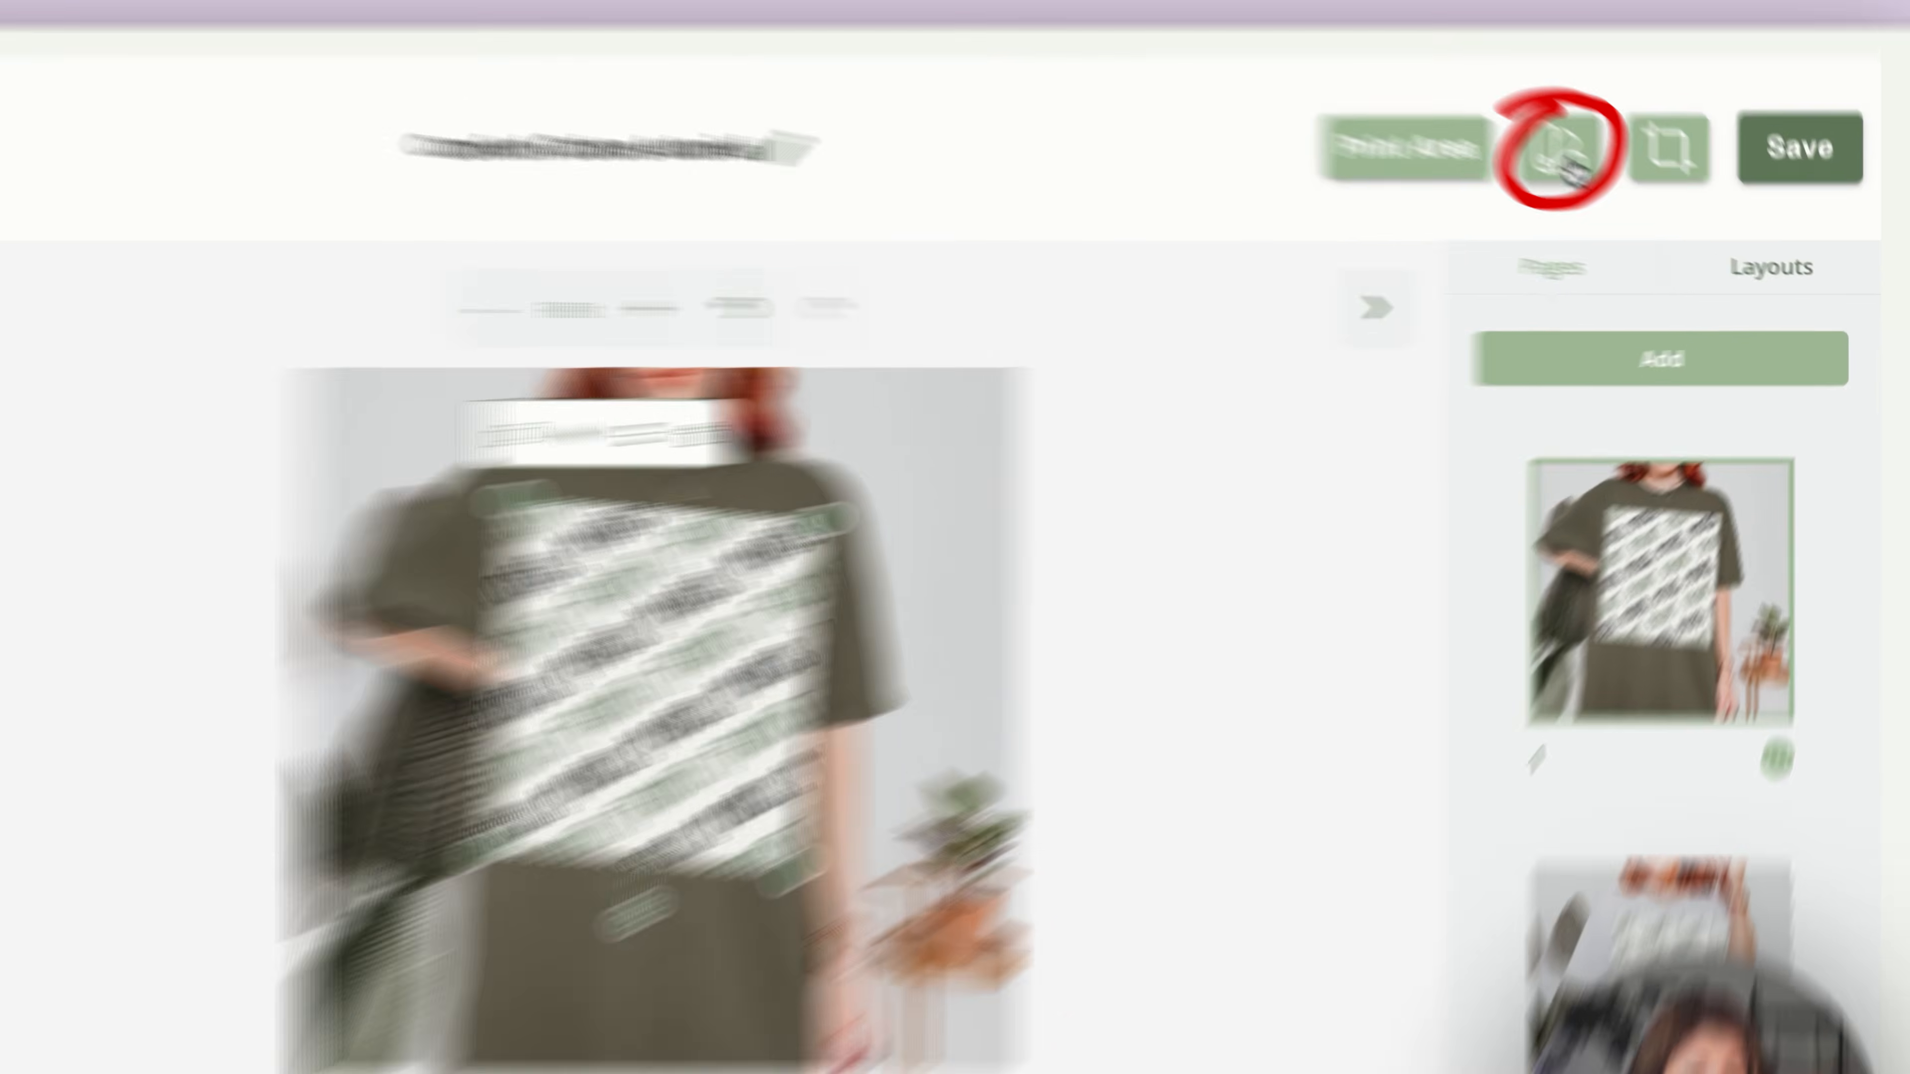
left_click(1555, 148)
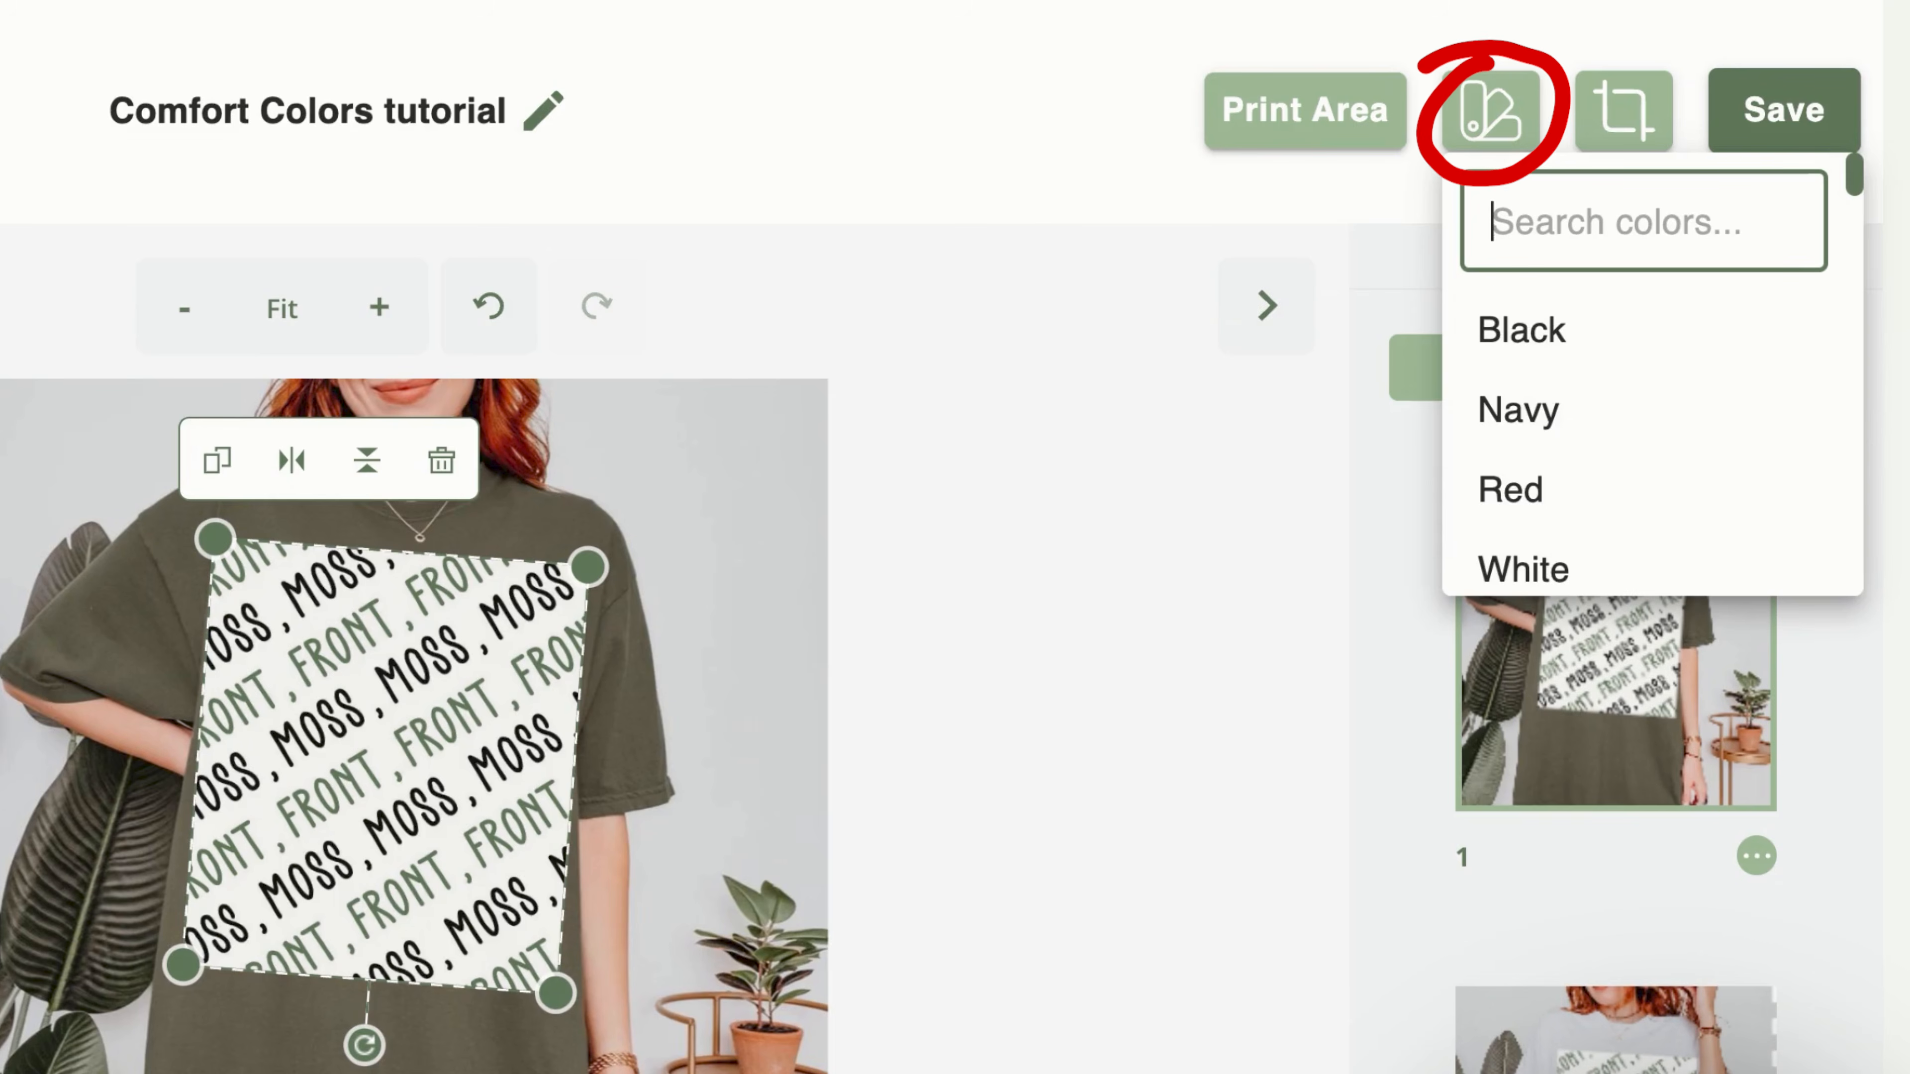
type("moss")
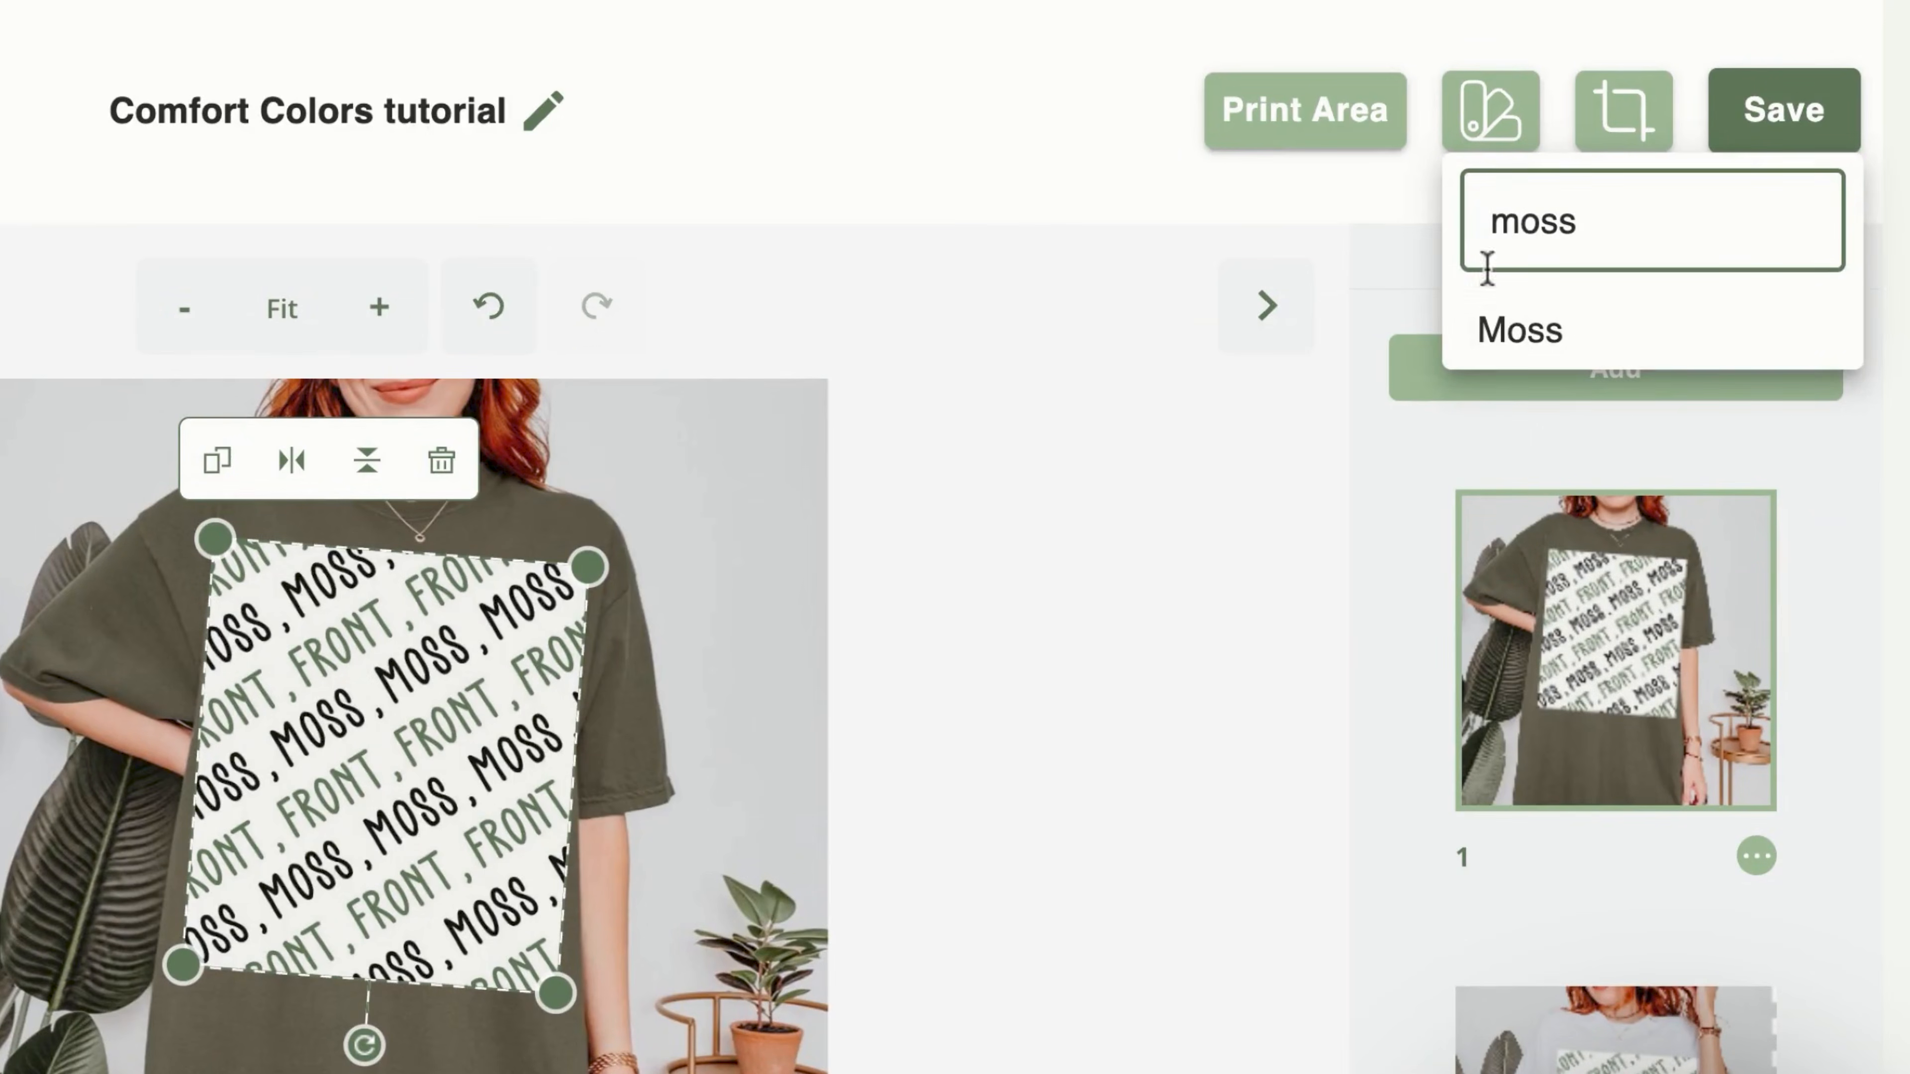
left_click(1520, 332)
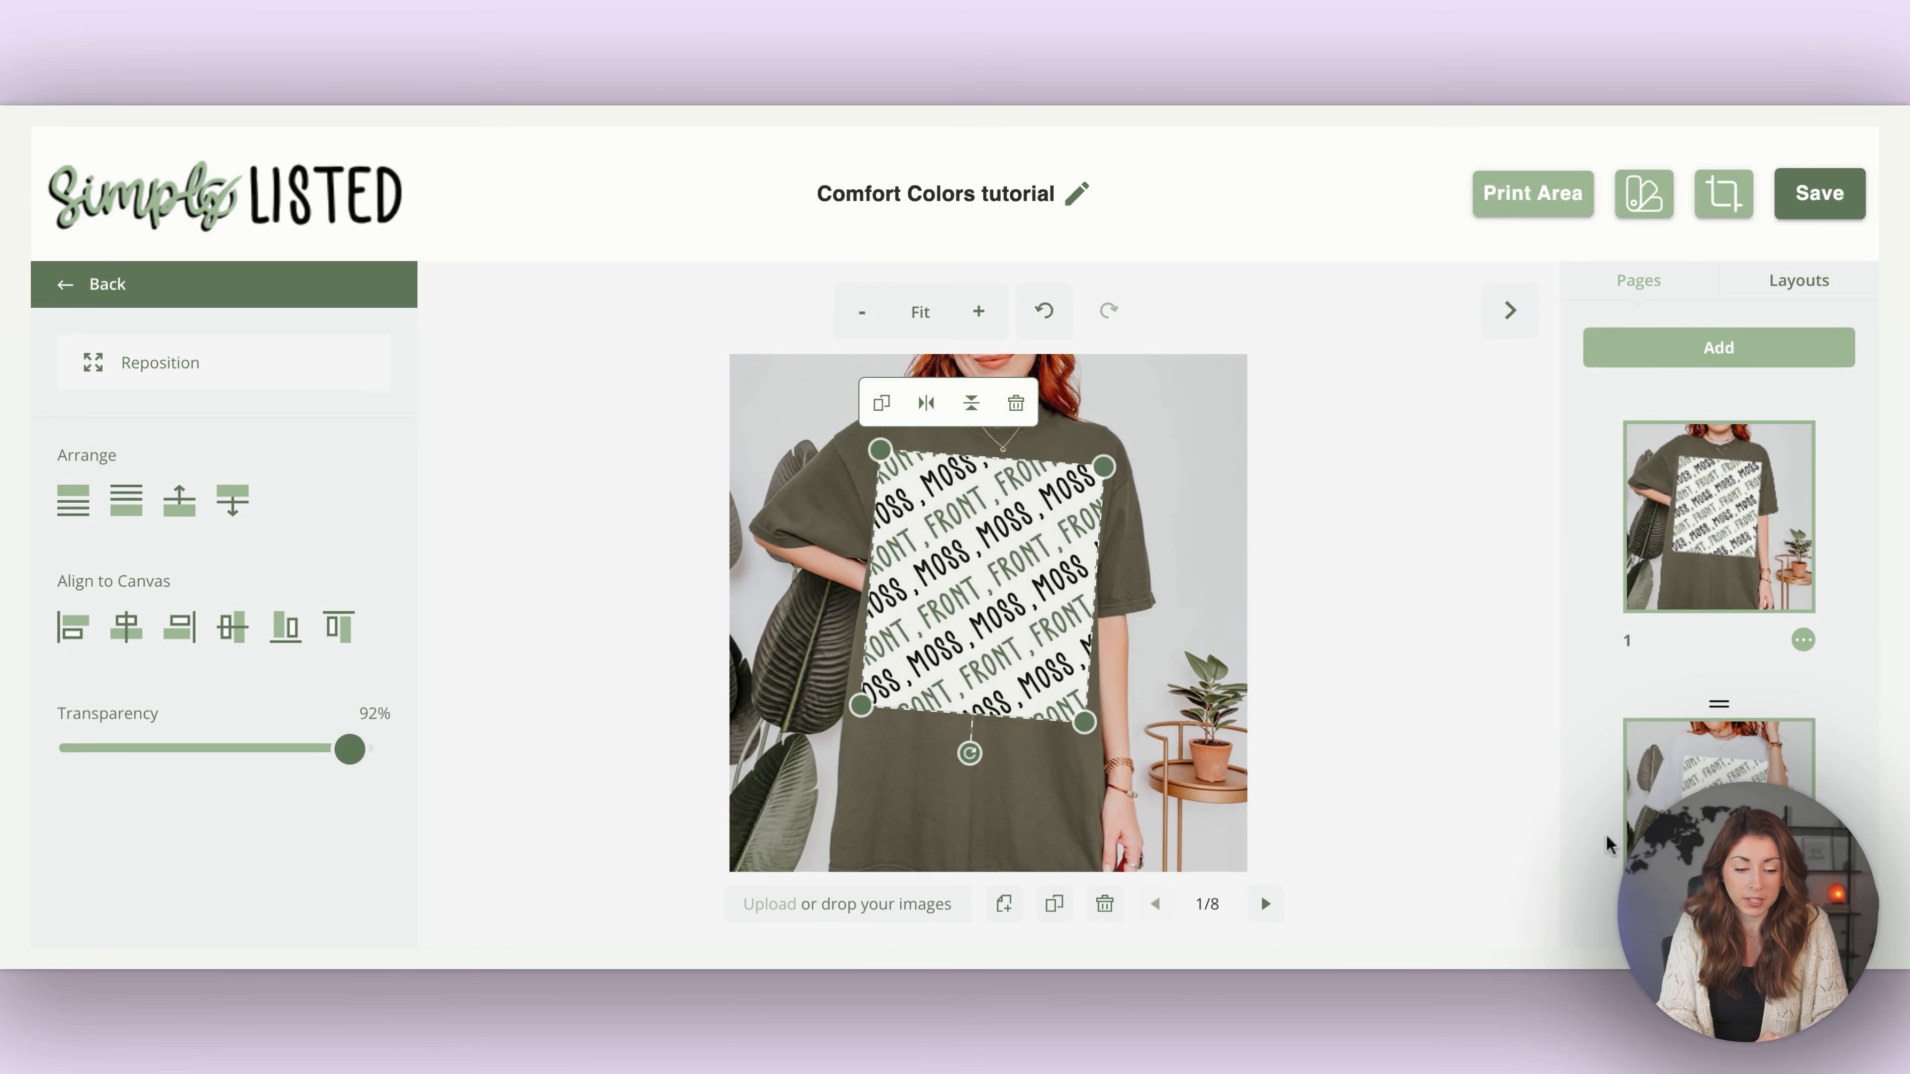
- Assign the color White to the front print area on the page 2 mockup
left_click(1654, 760)
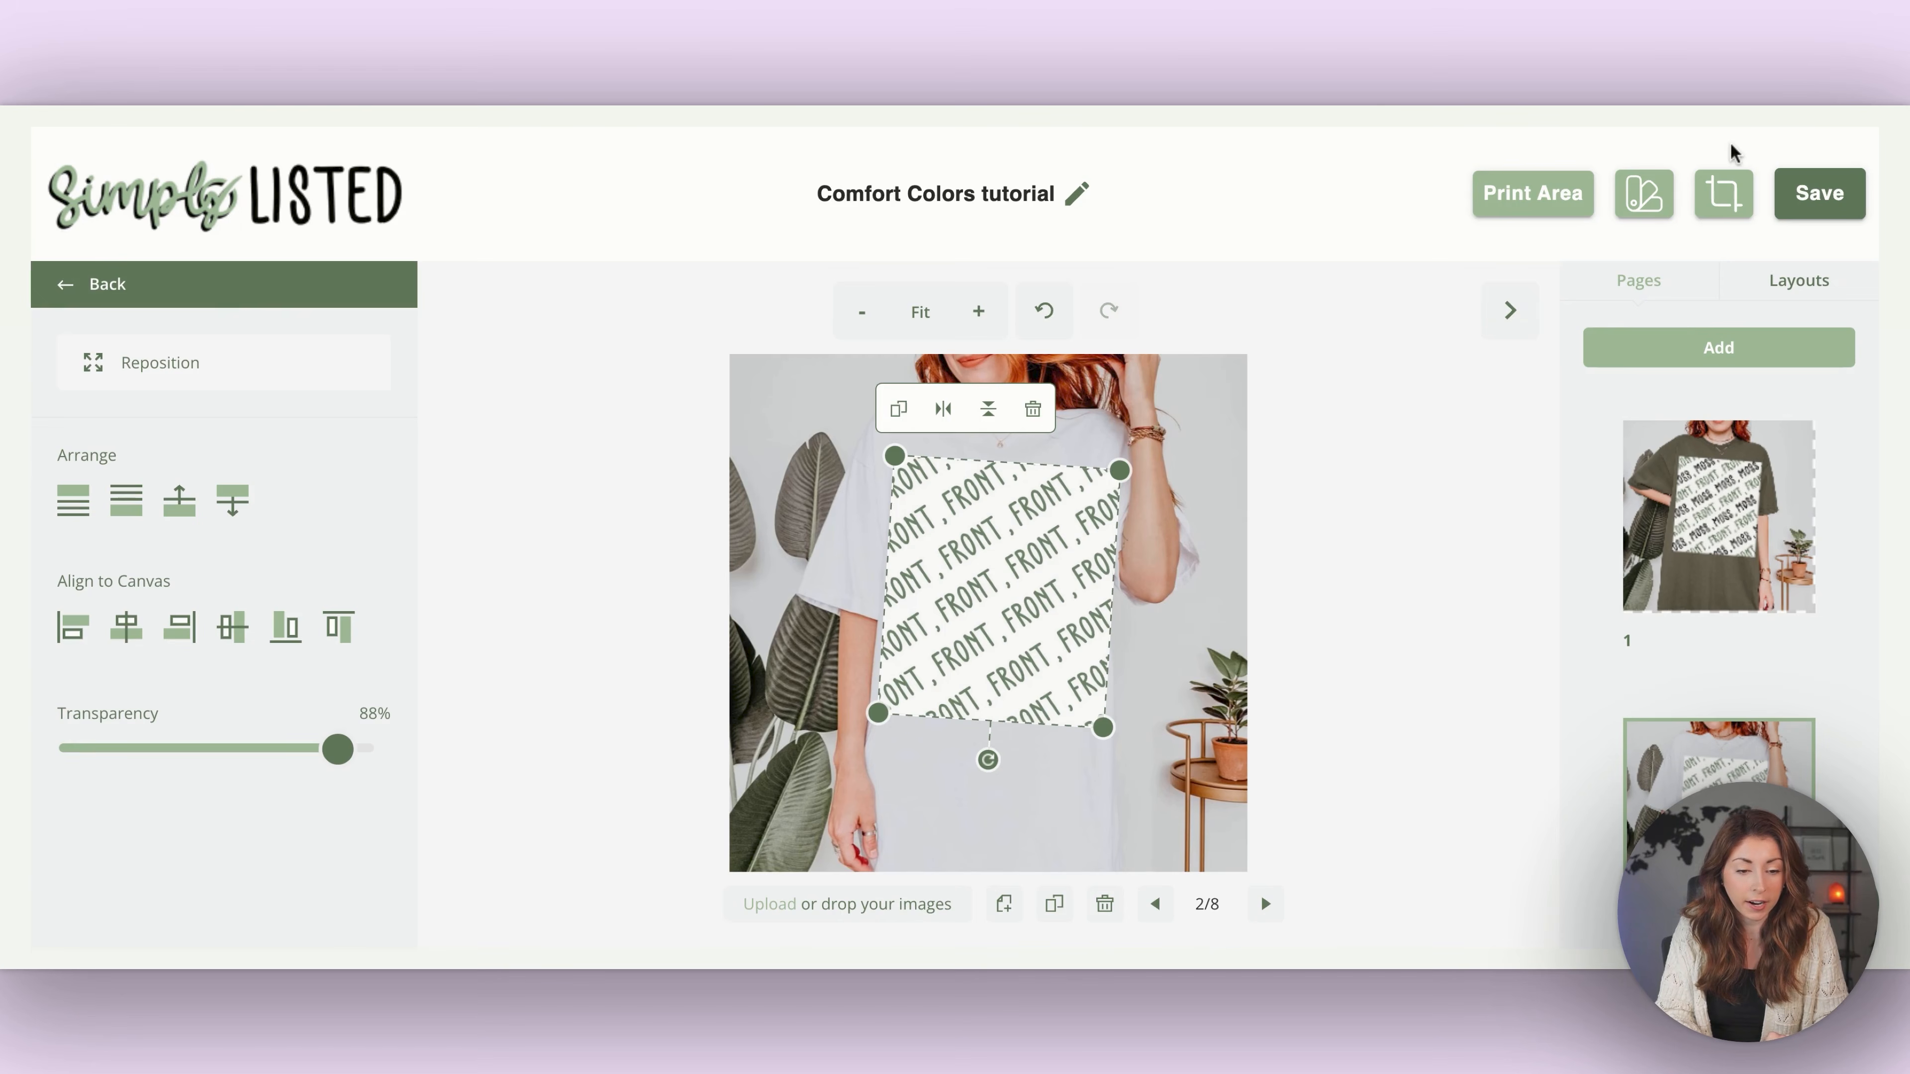
left_click(1640, 204)
type("white")
left_click(1664, 321)
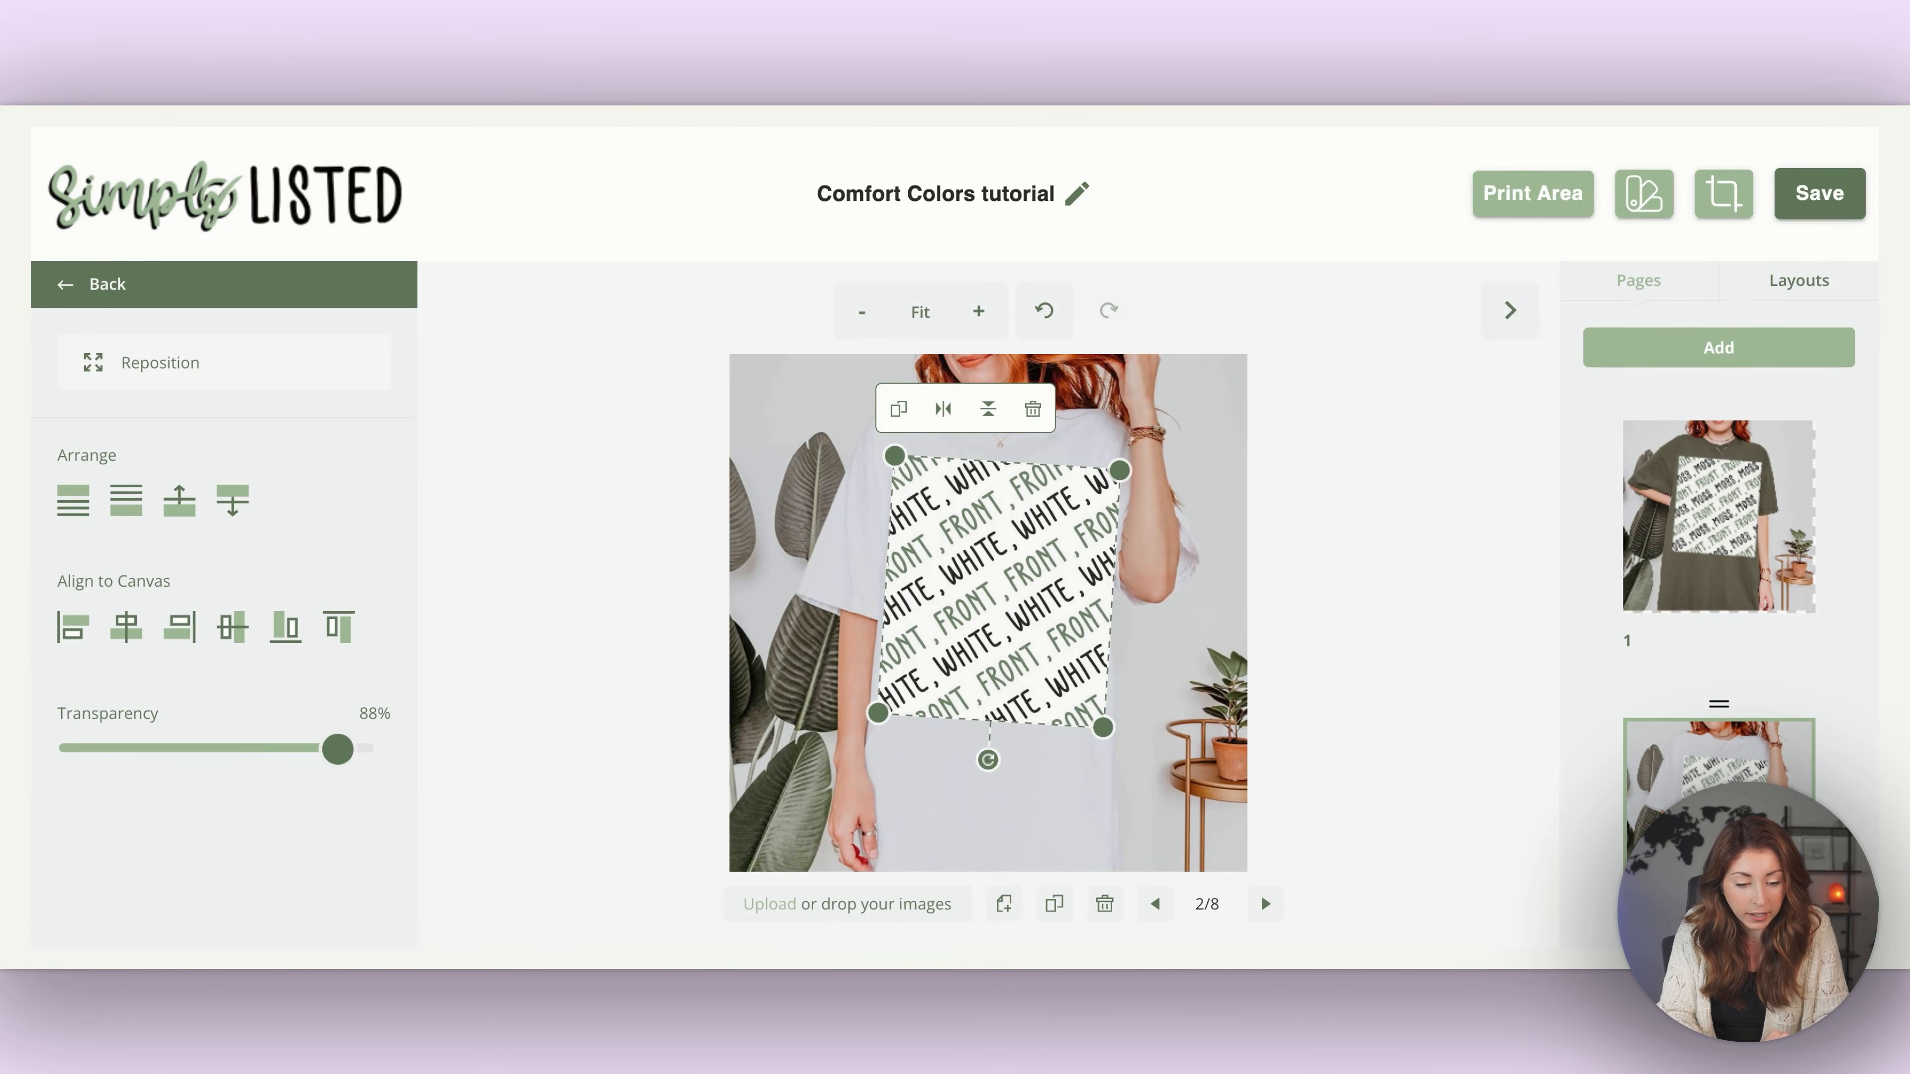
- Assign the color Watermelon to the red shirt mockup on page 3
scroll(1722, 809, "down", 5)
left_click(1721, 741)
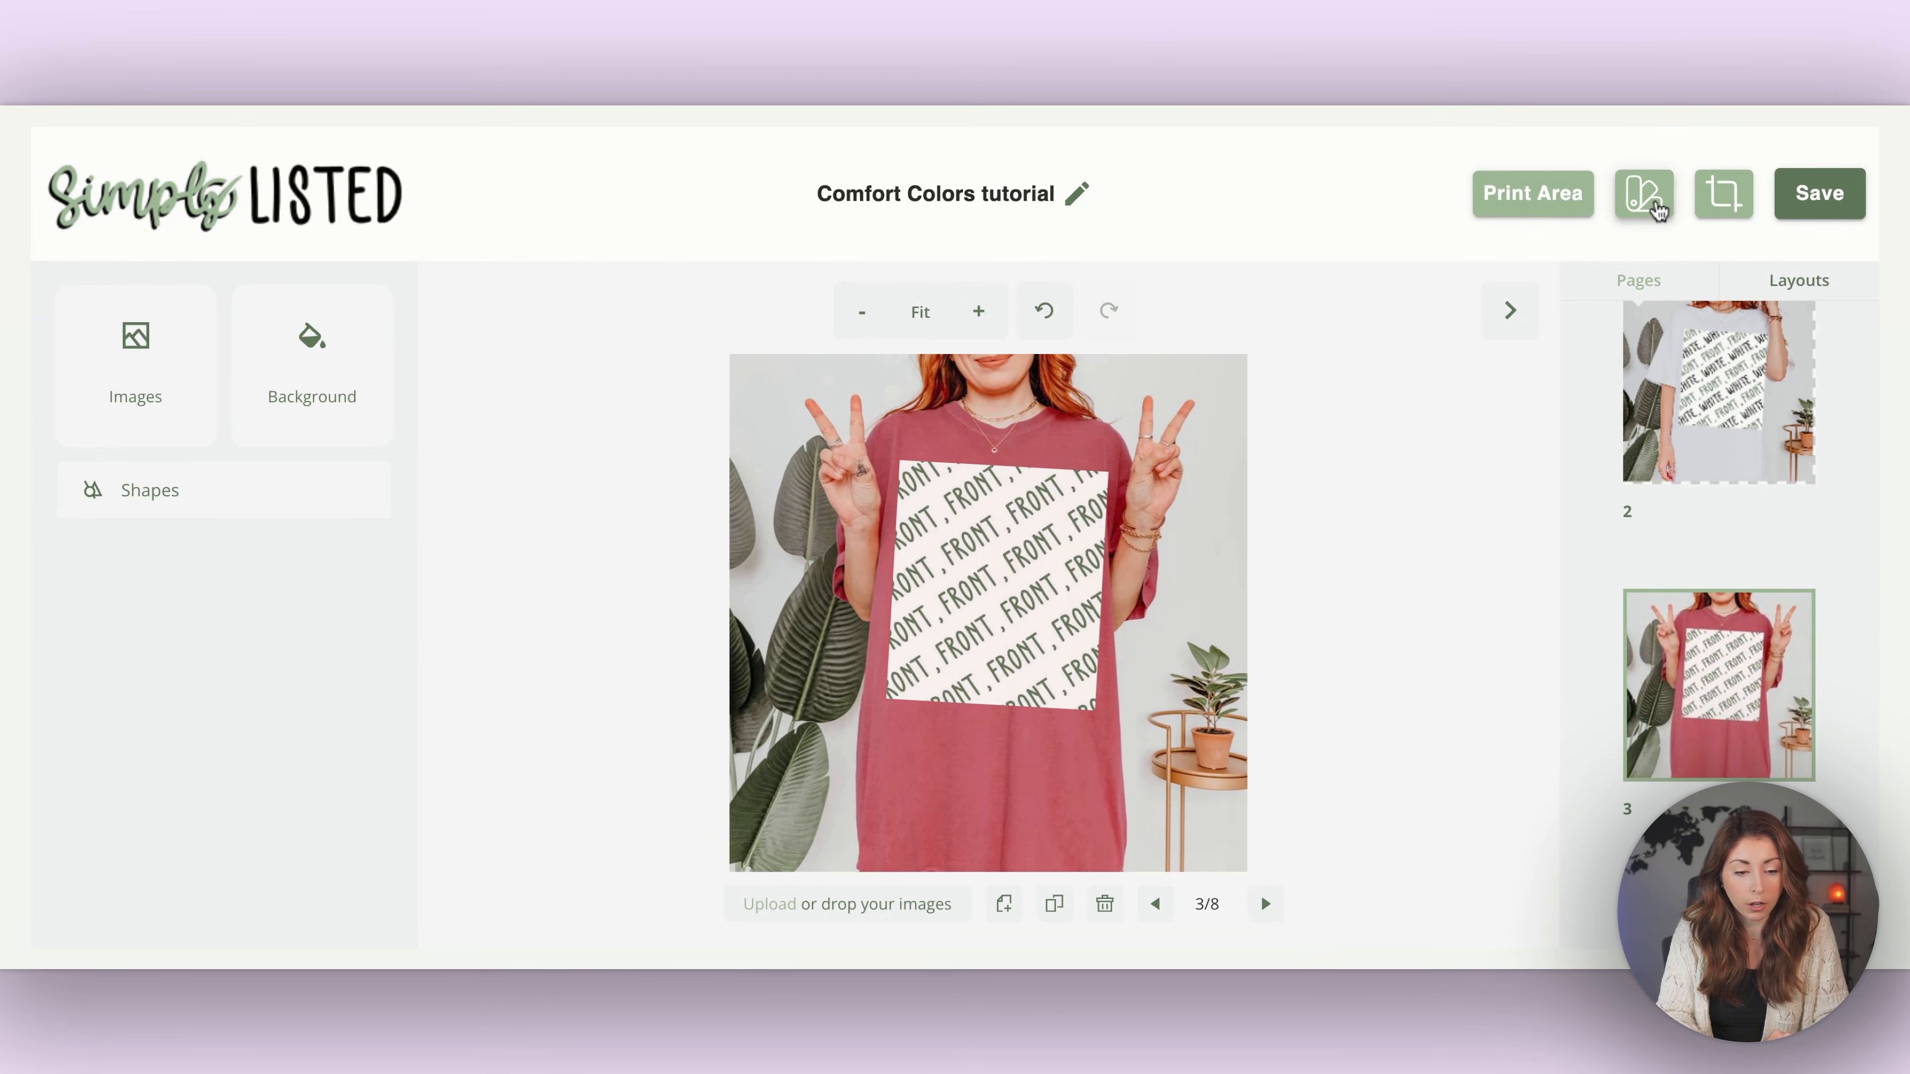
left_click(1647, 199)
type("water")
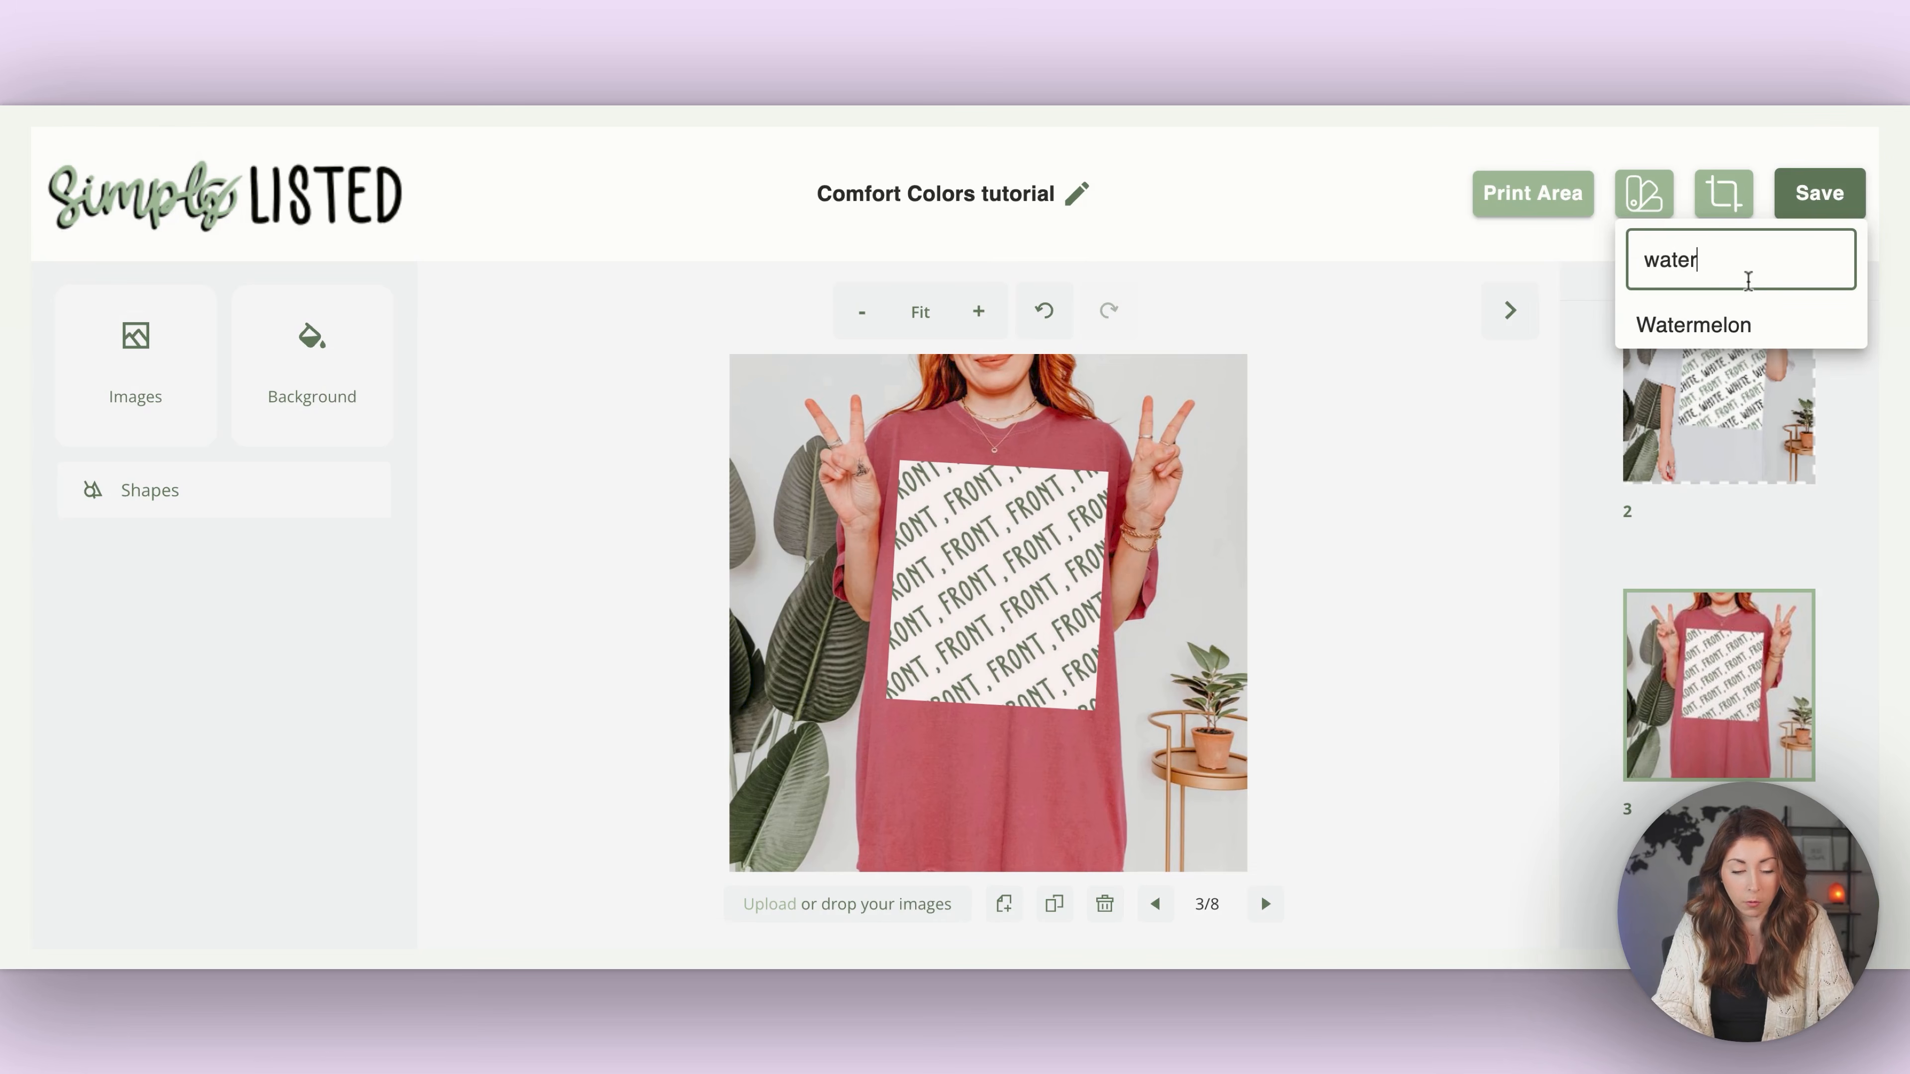
left_click(1793, 352)
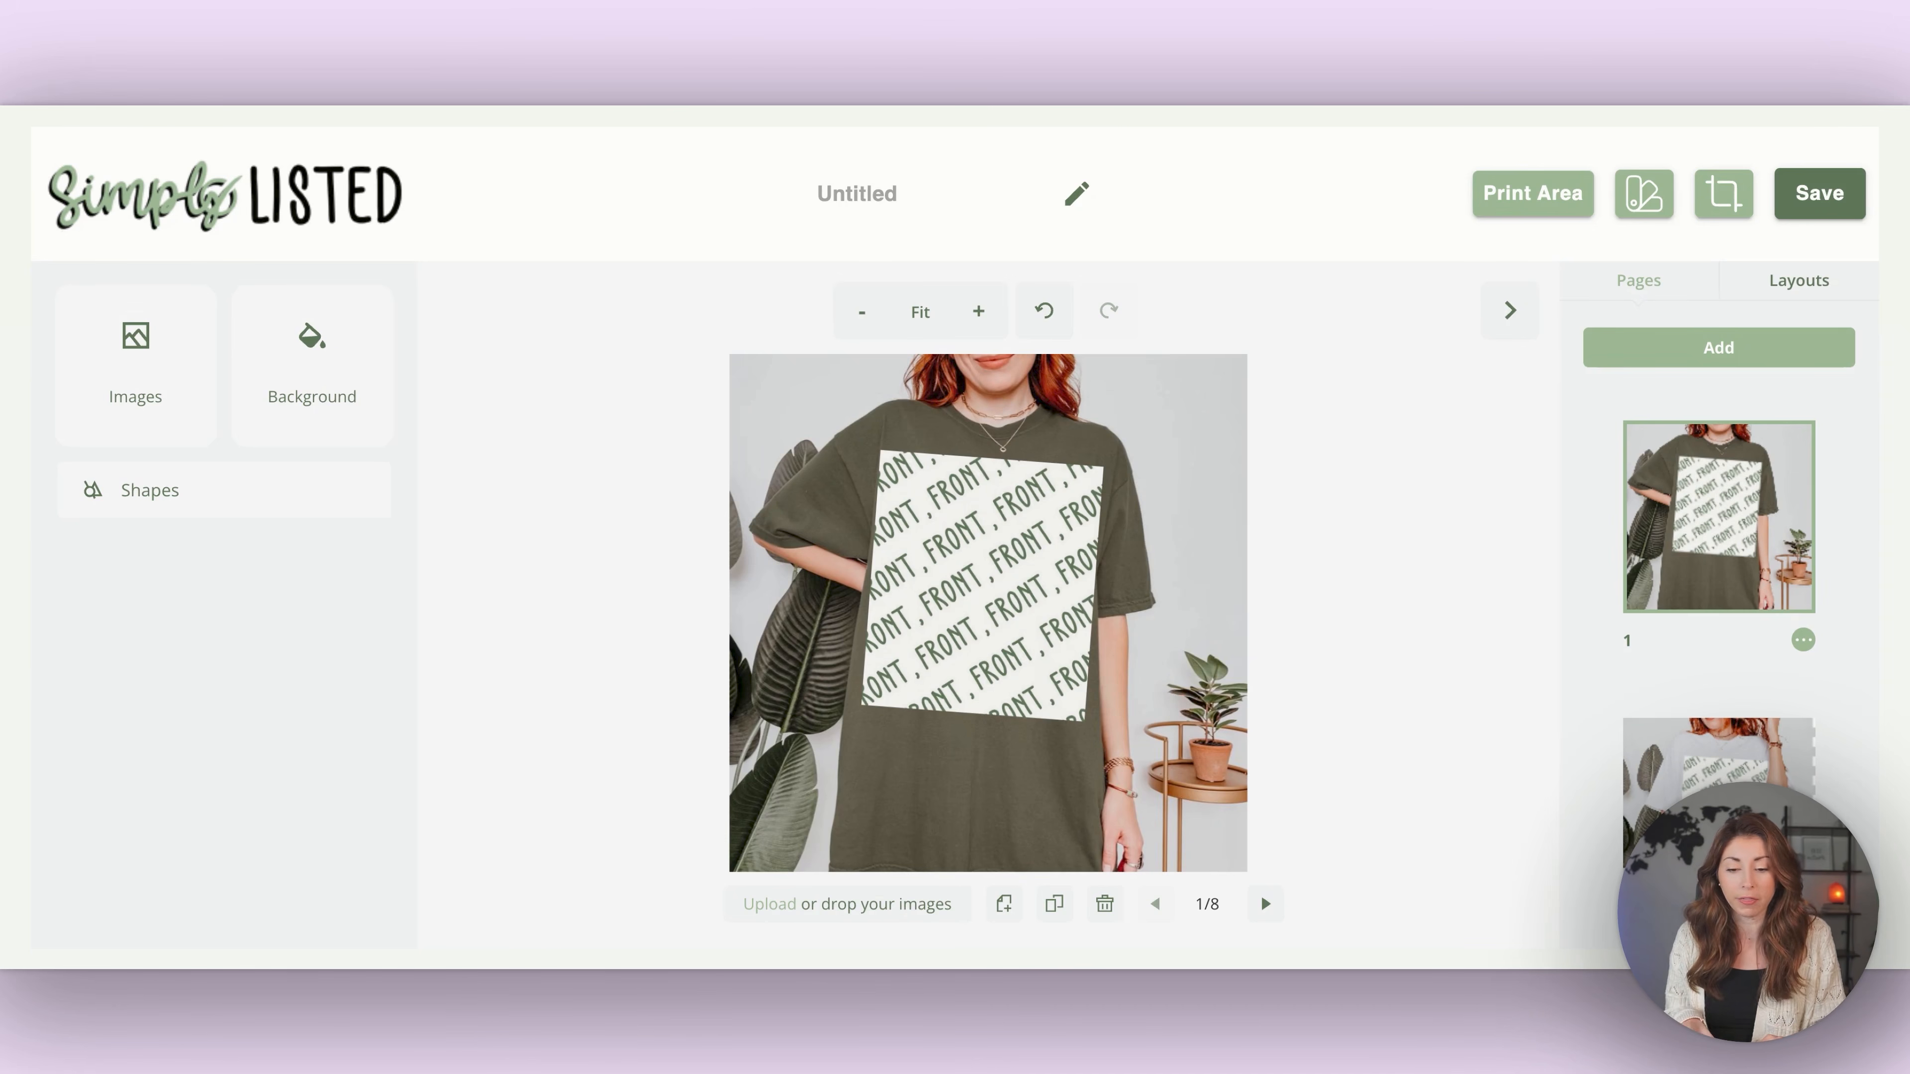
- Name the template "Comfort Colors tutorial" and the size chart page "ignore", also entering "video" as a page name
type("Comfort Colors tutorial")
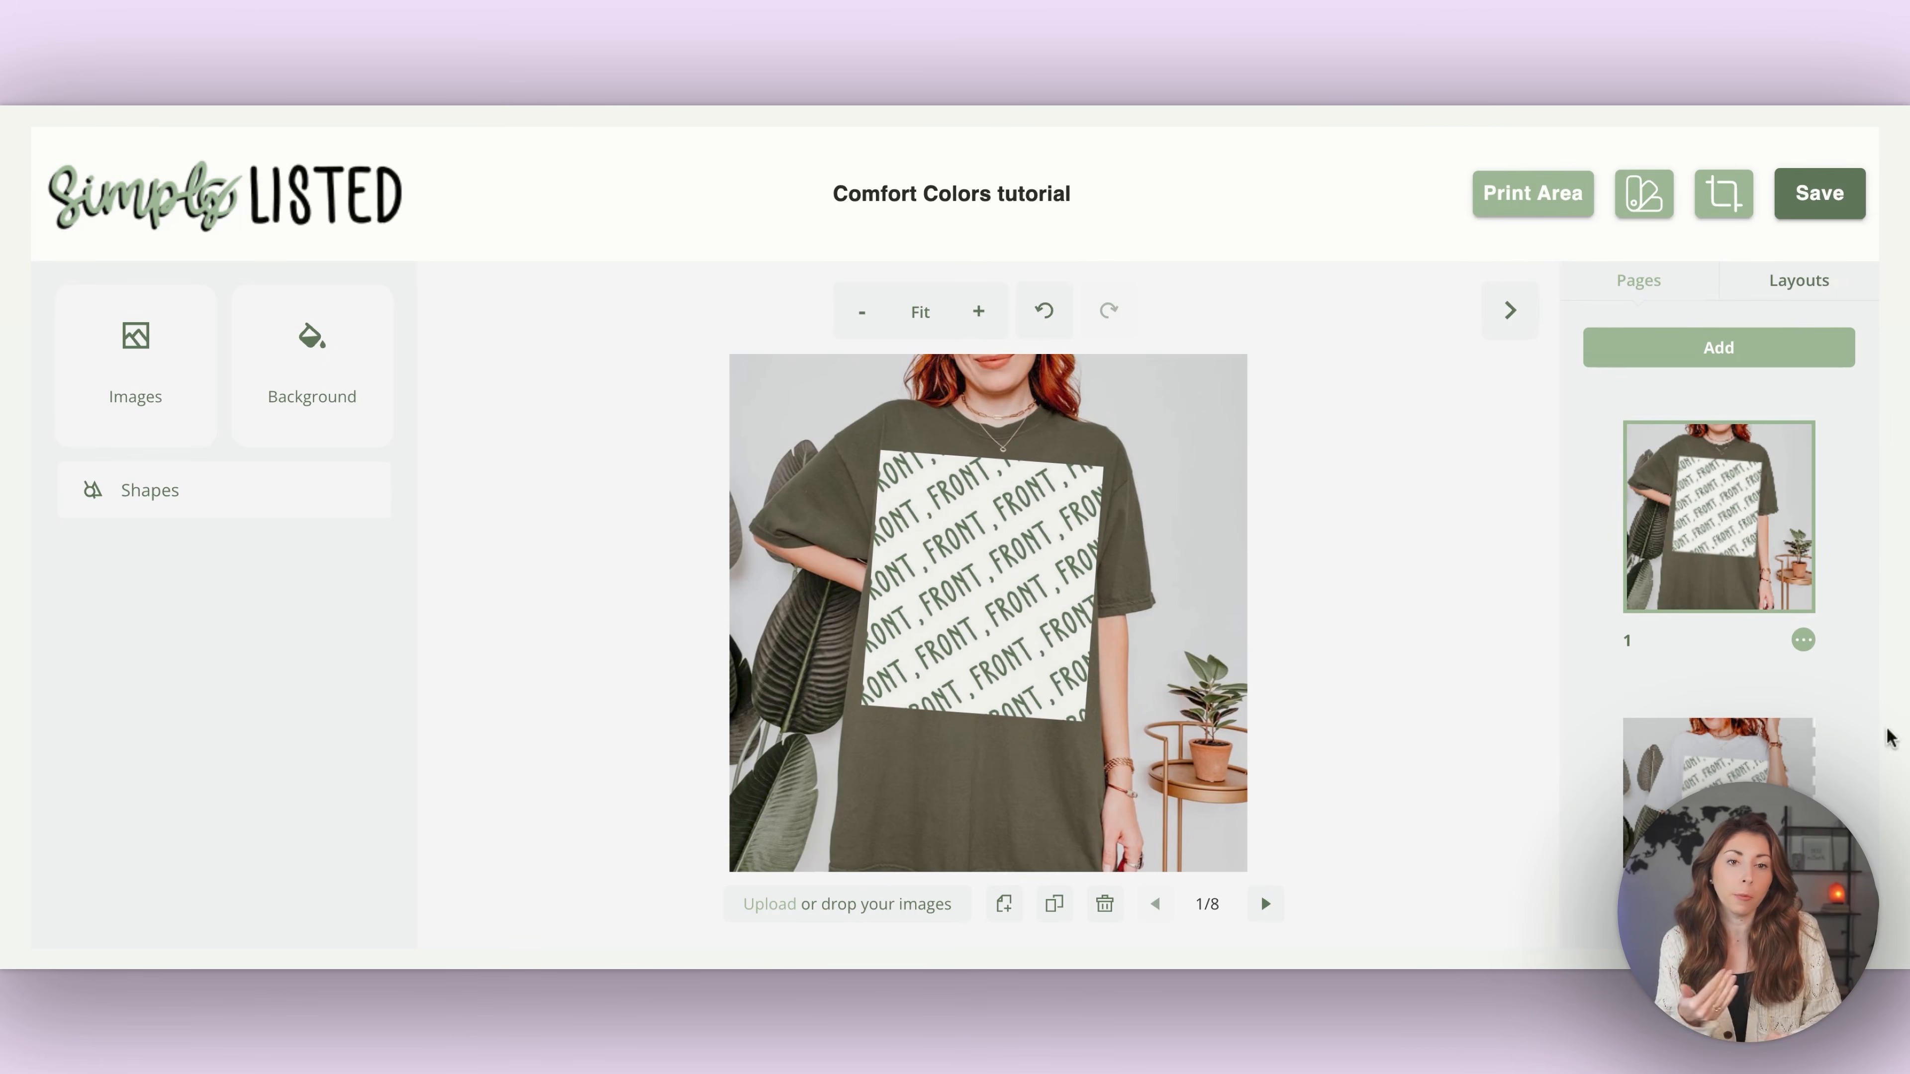
scroll(1741, 598, "down", 20)
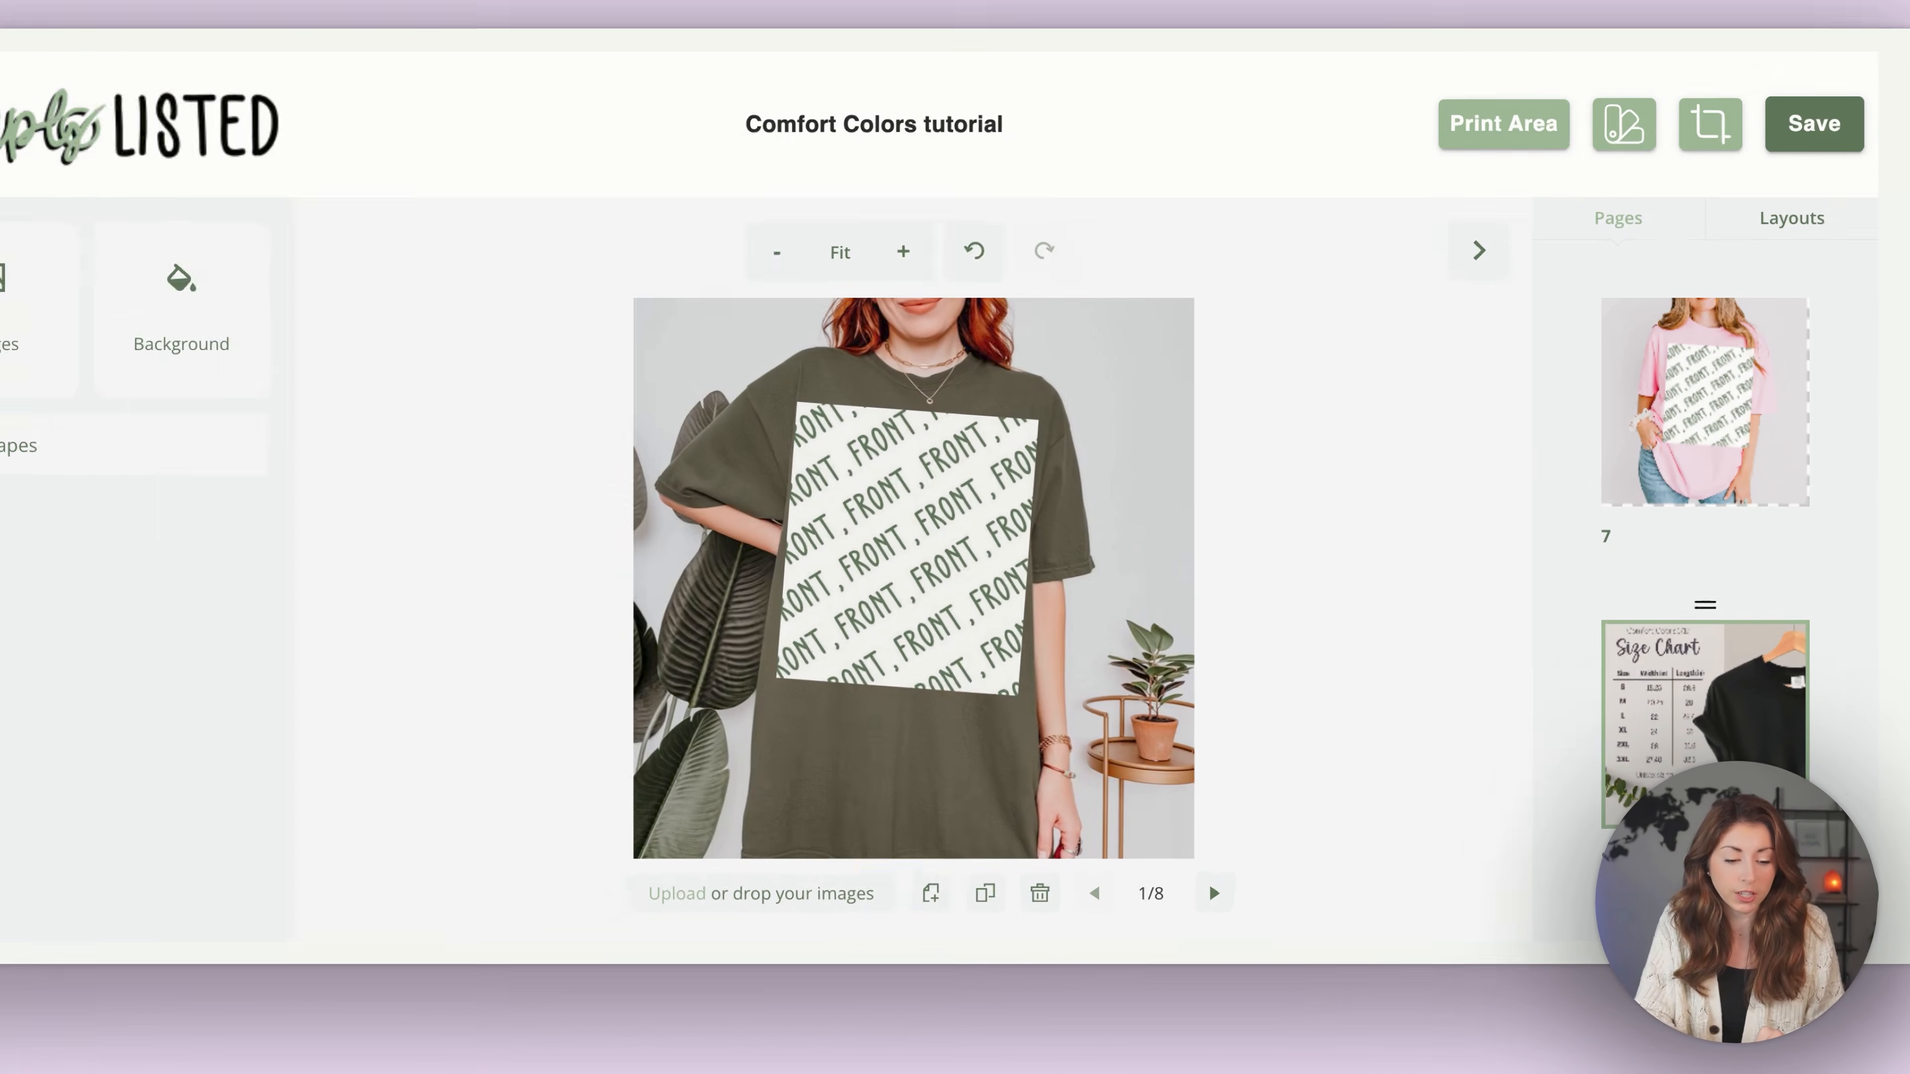
left_click(1805, 875)
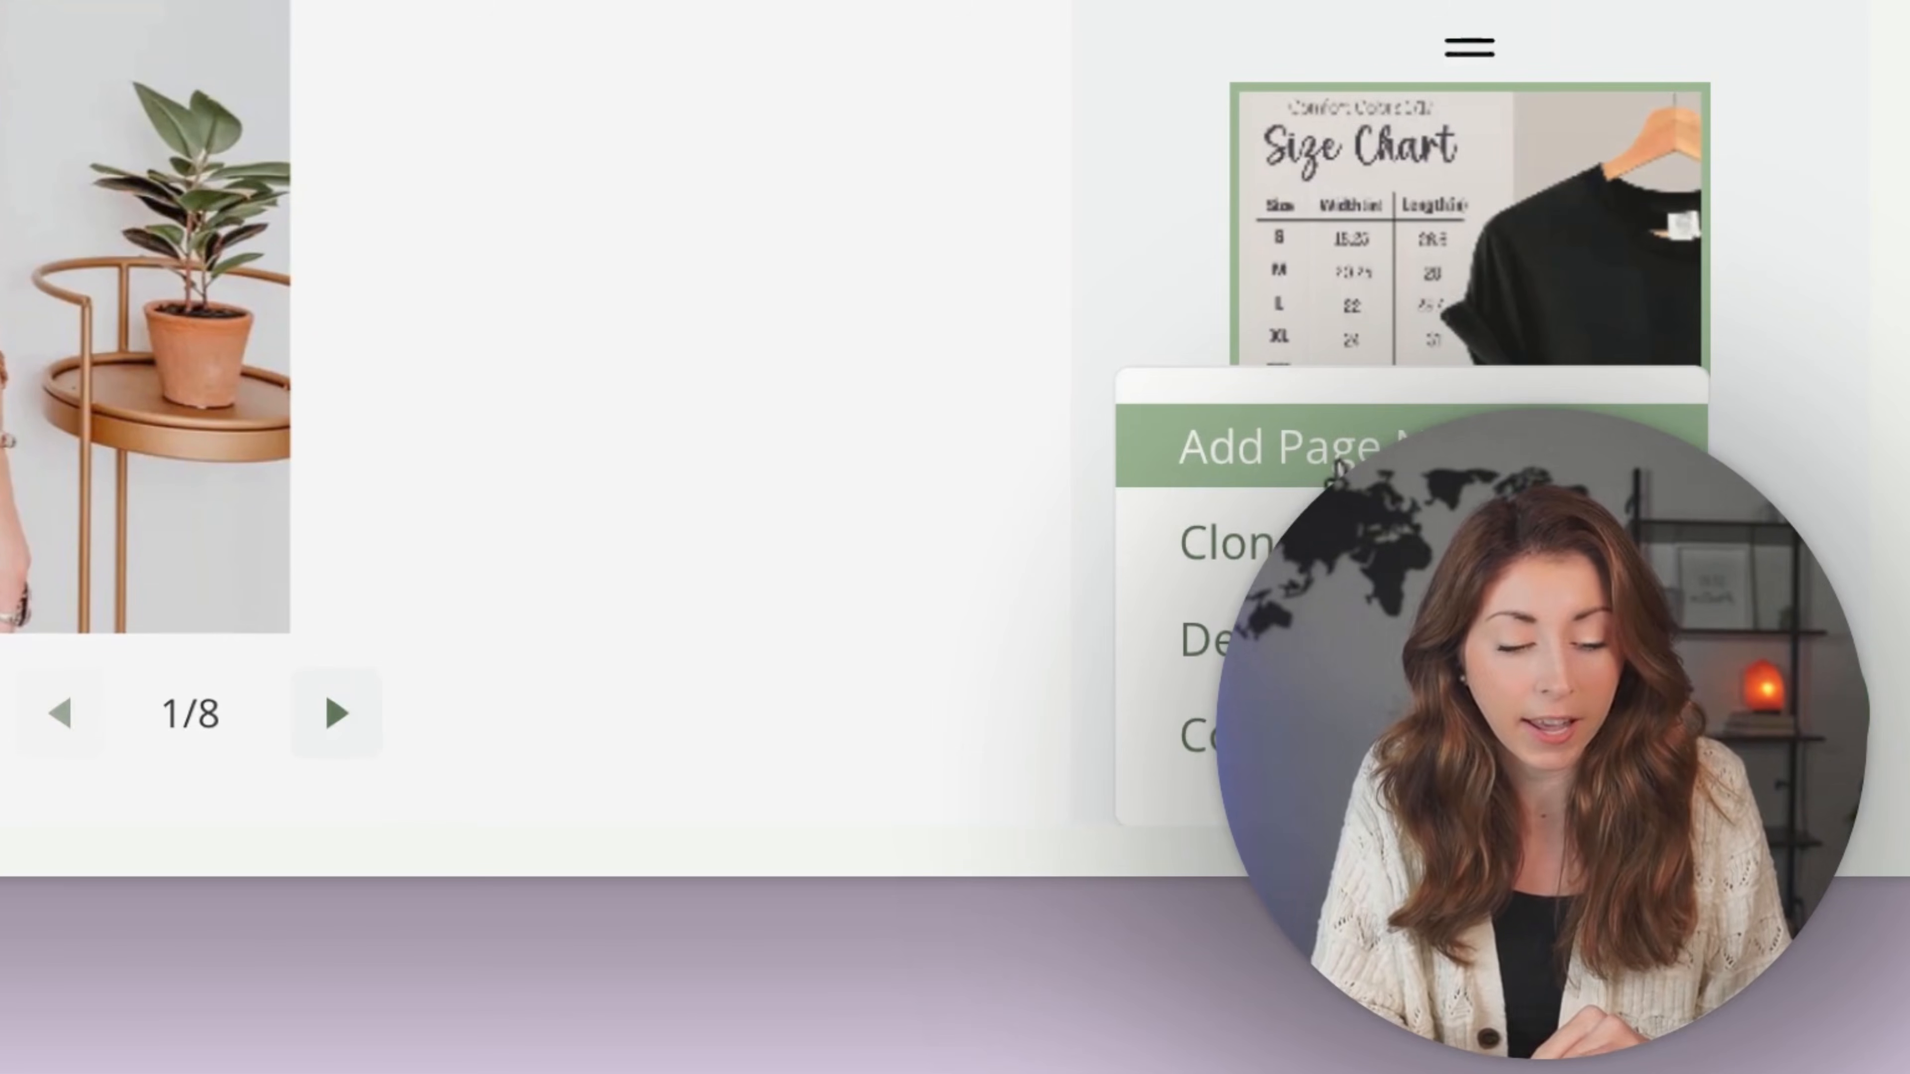
left_click(1305, 462)
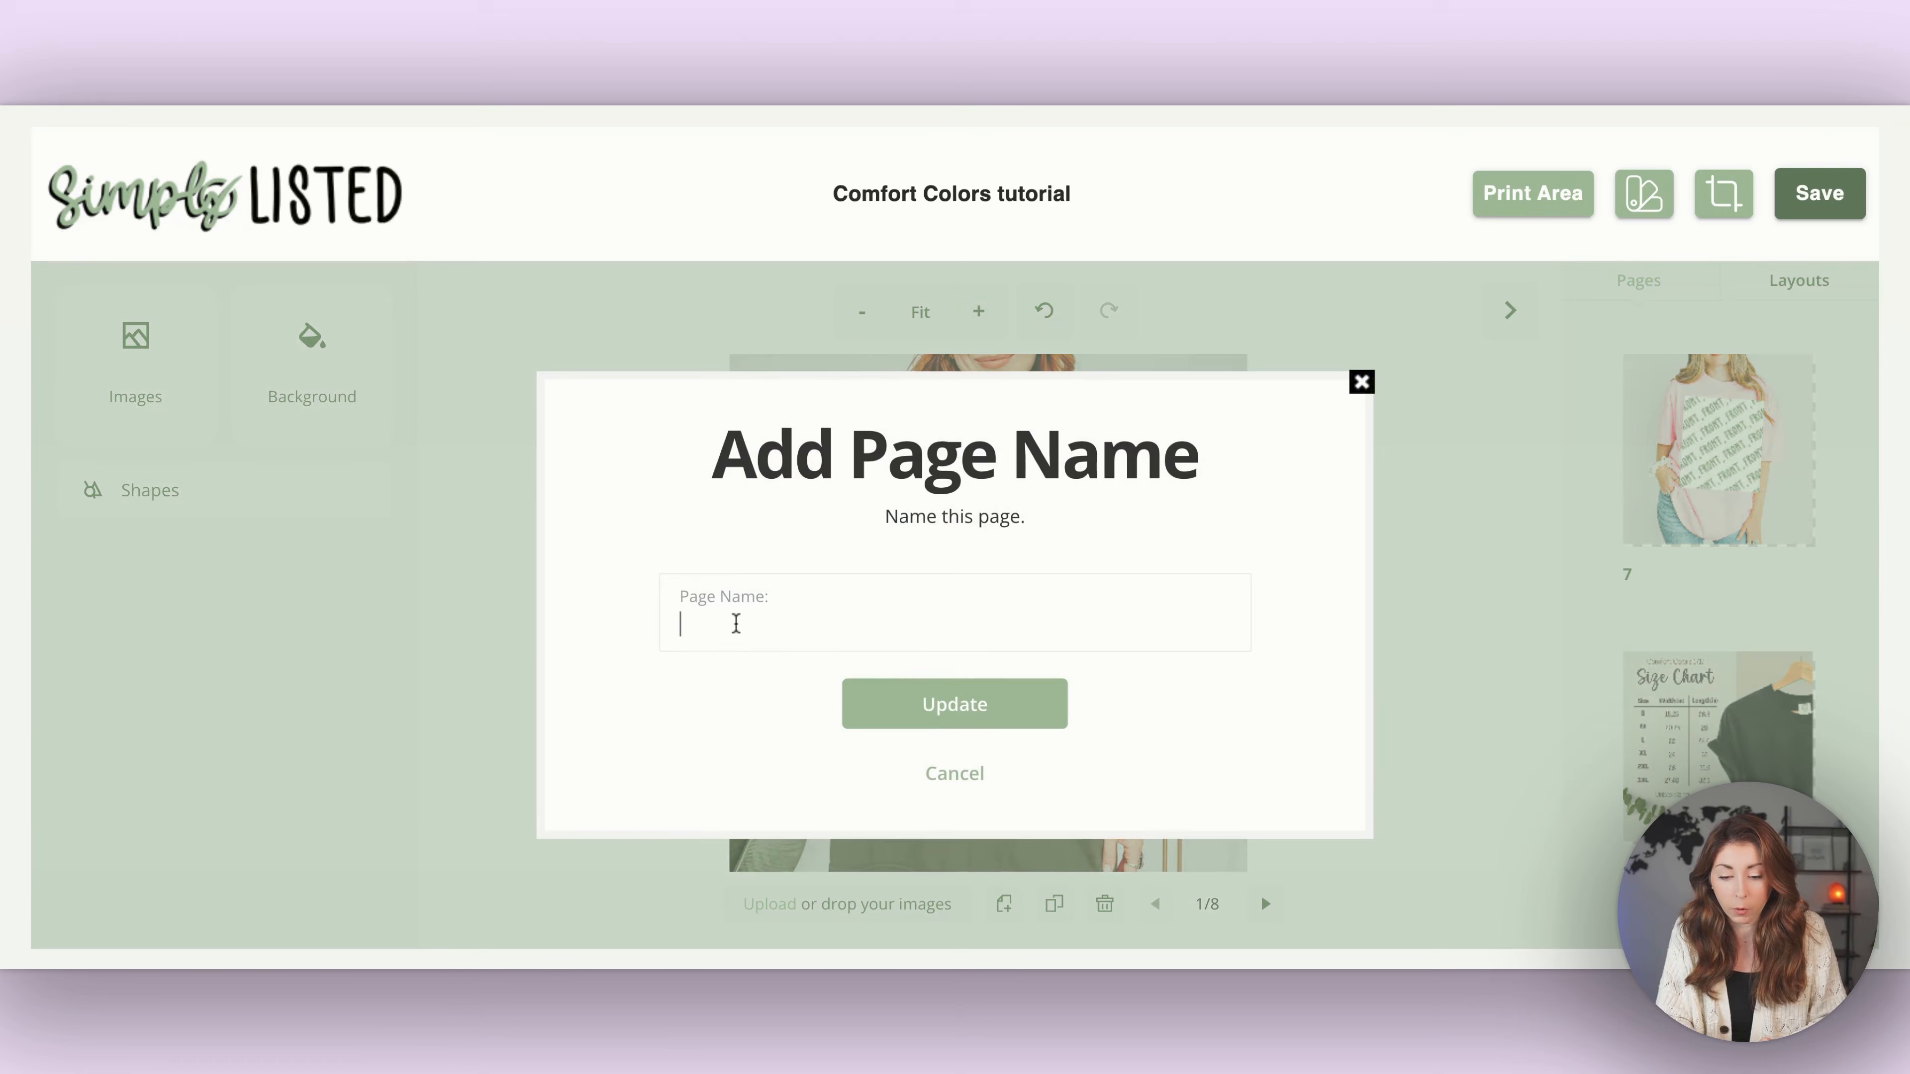
type("ignore")
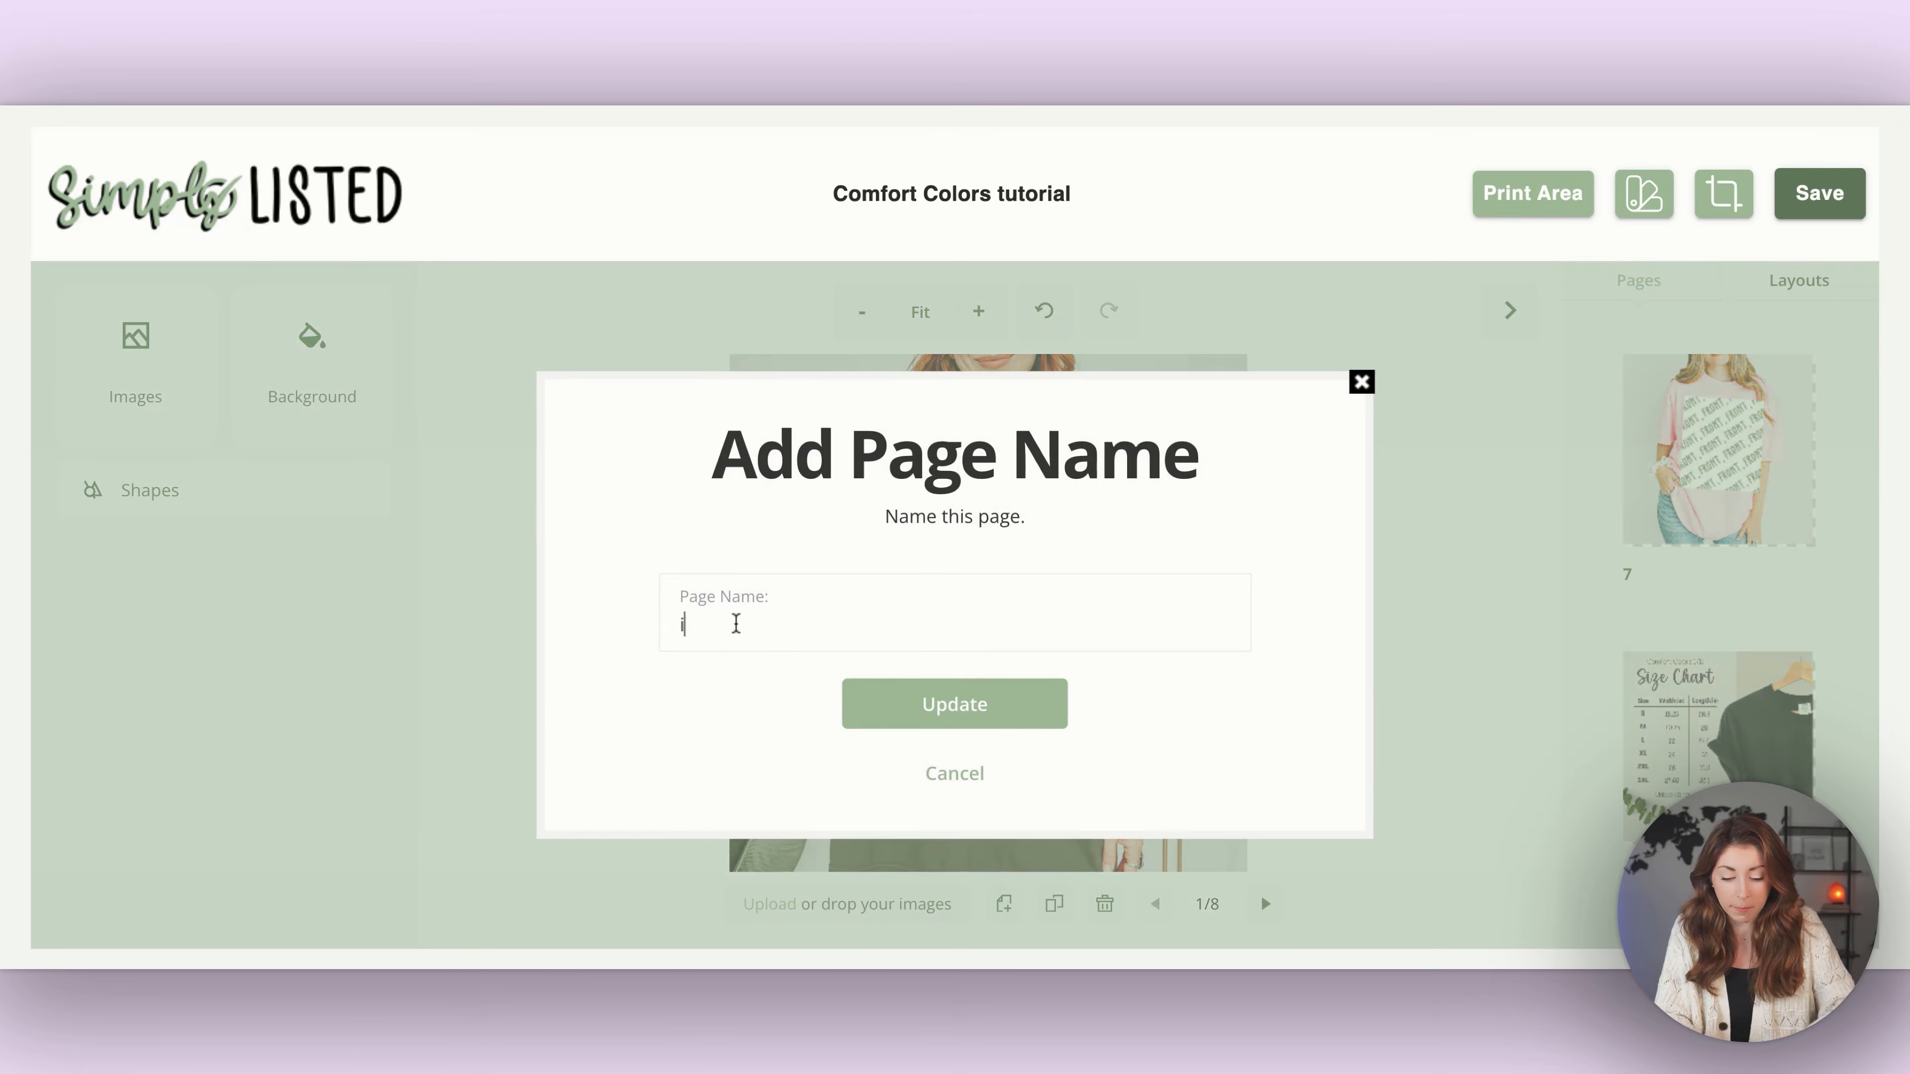
type("video")
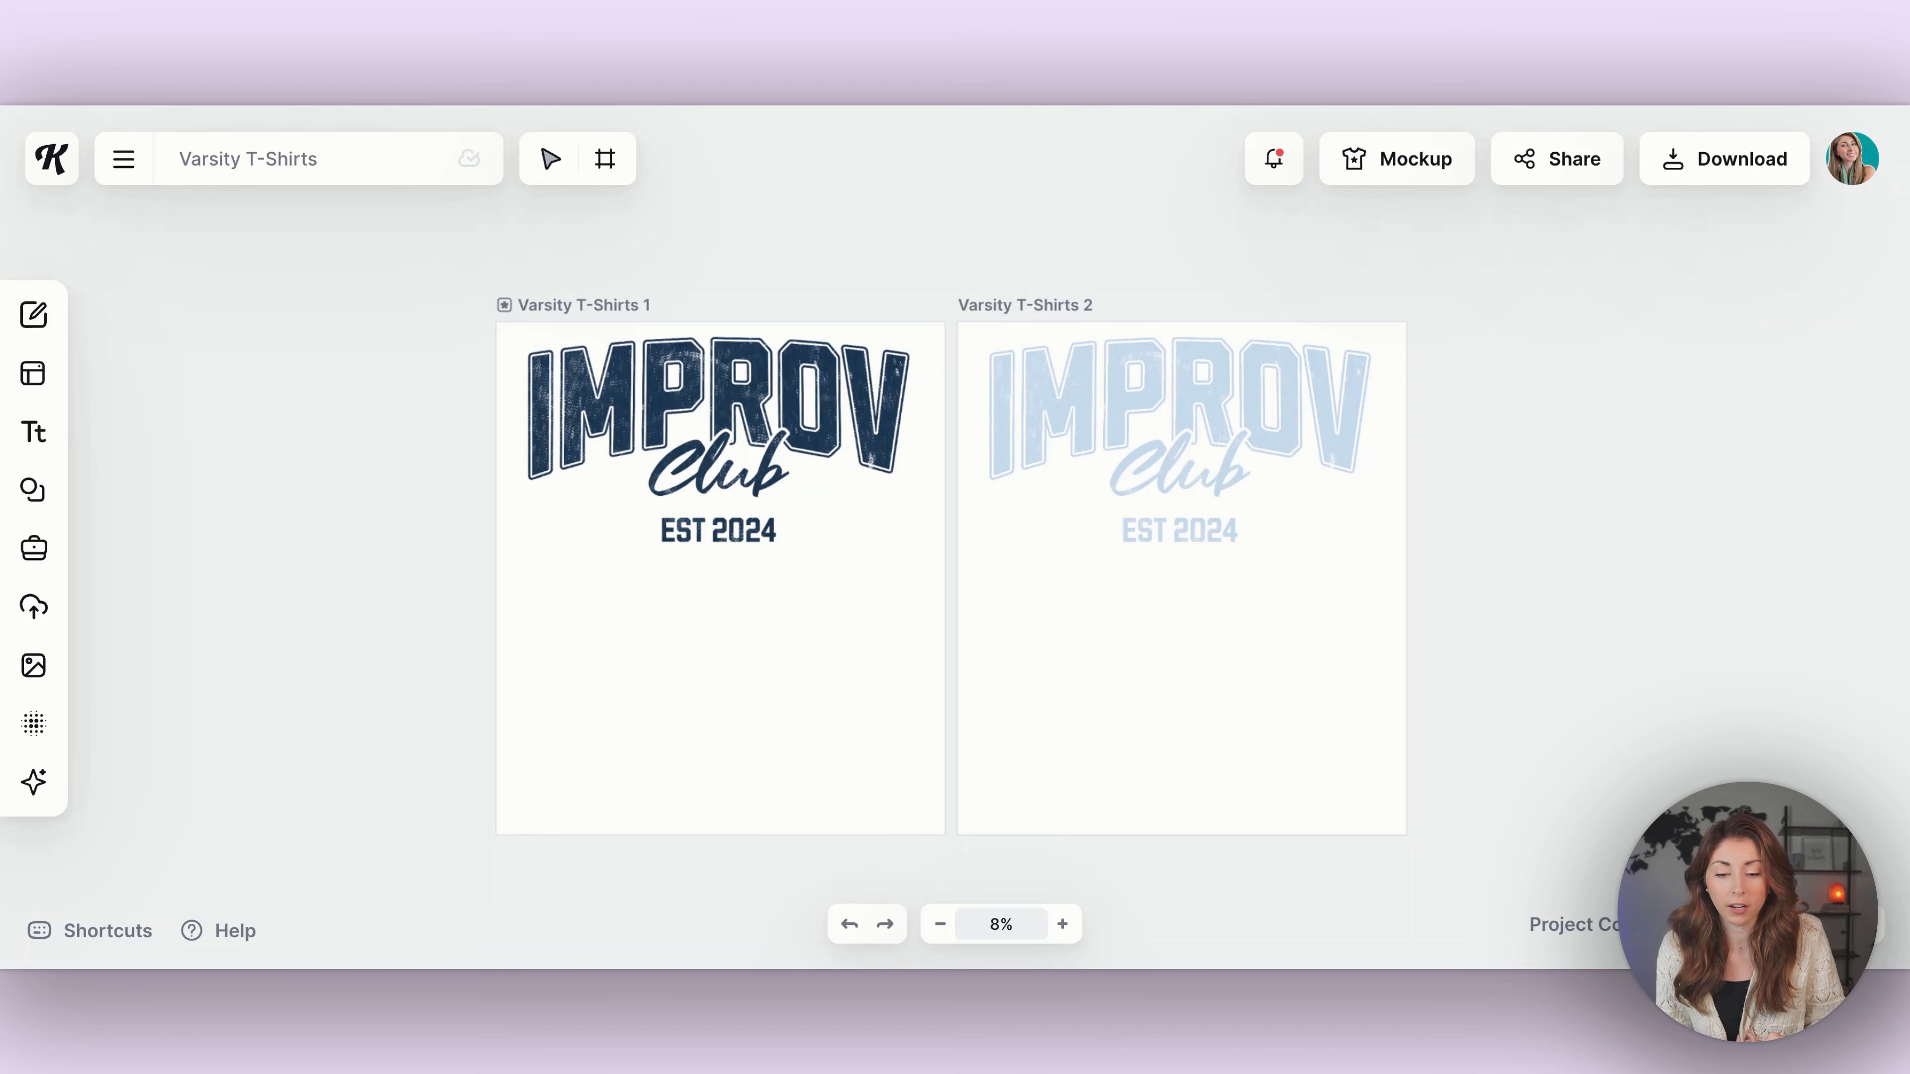
- Check the artboard size of the light blue Improv Club design in Kittl and the T-shirt's print area size in Printify
left_click(1049, 305)
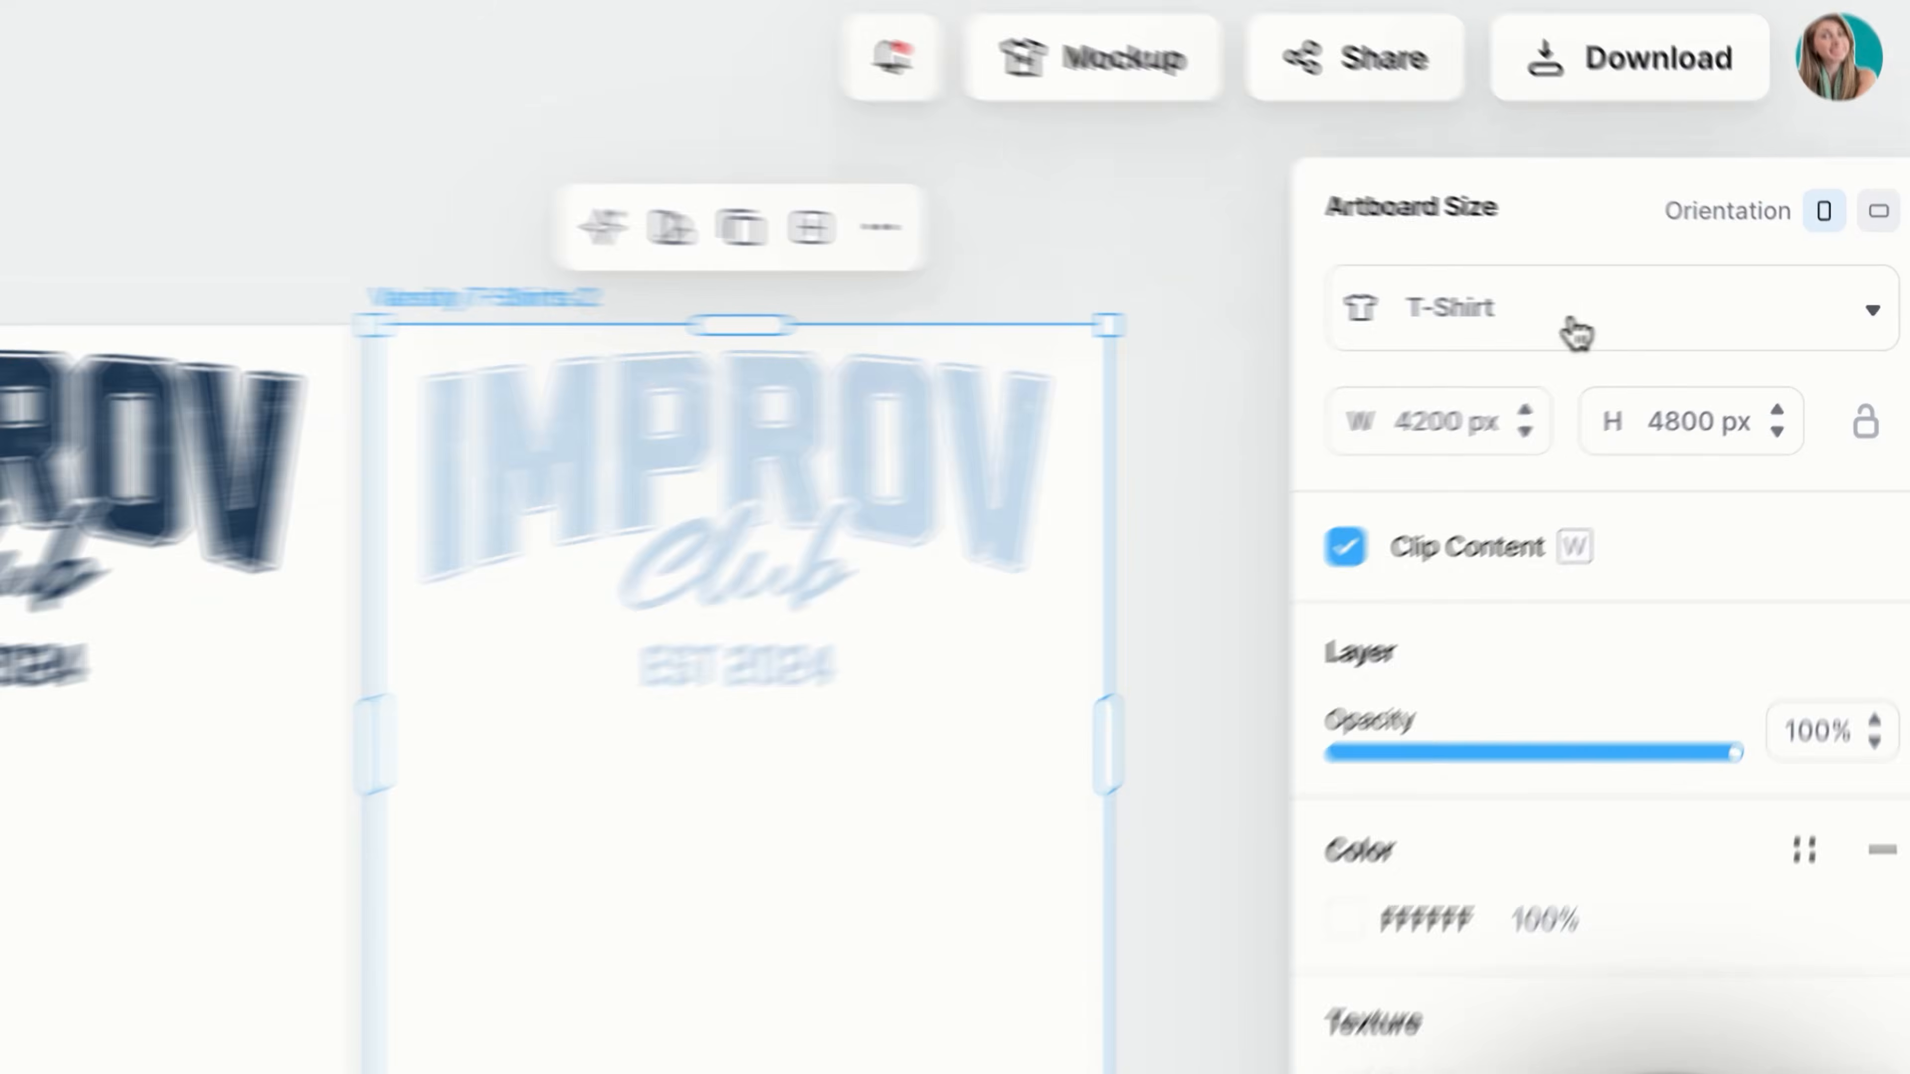
left_click(1576, 333)
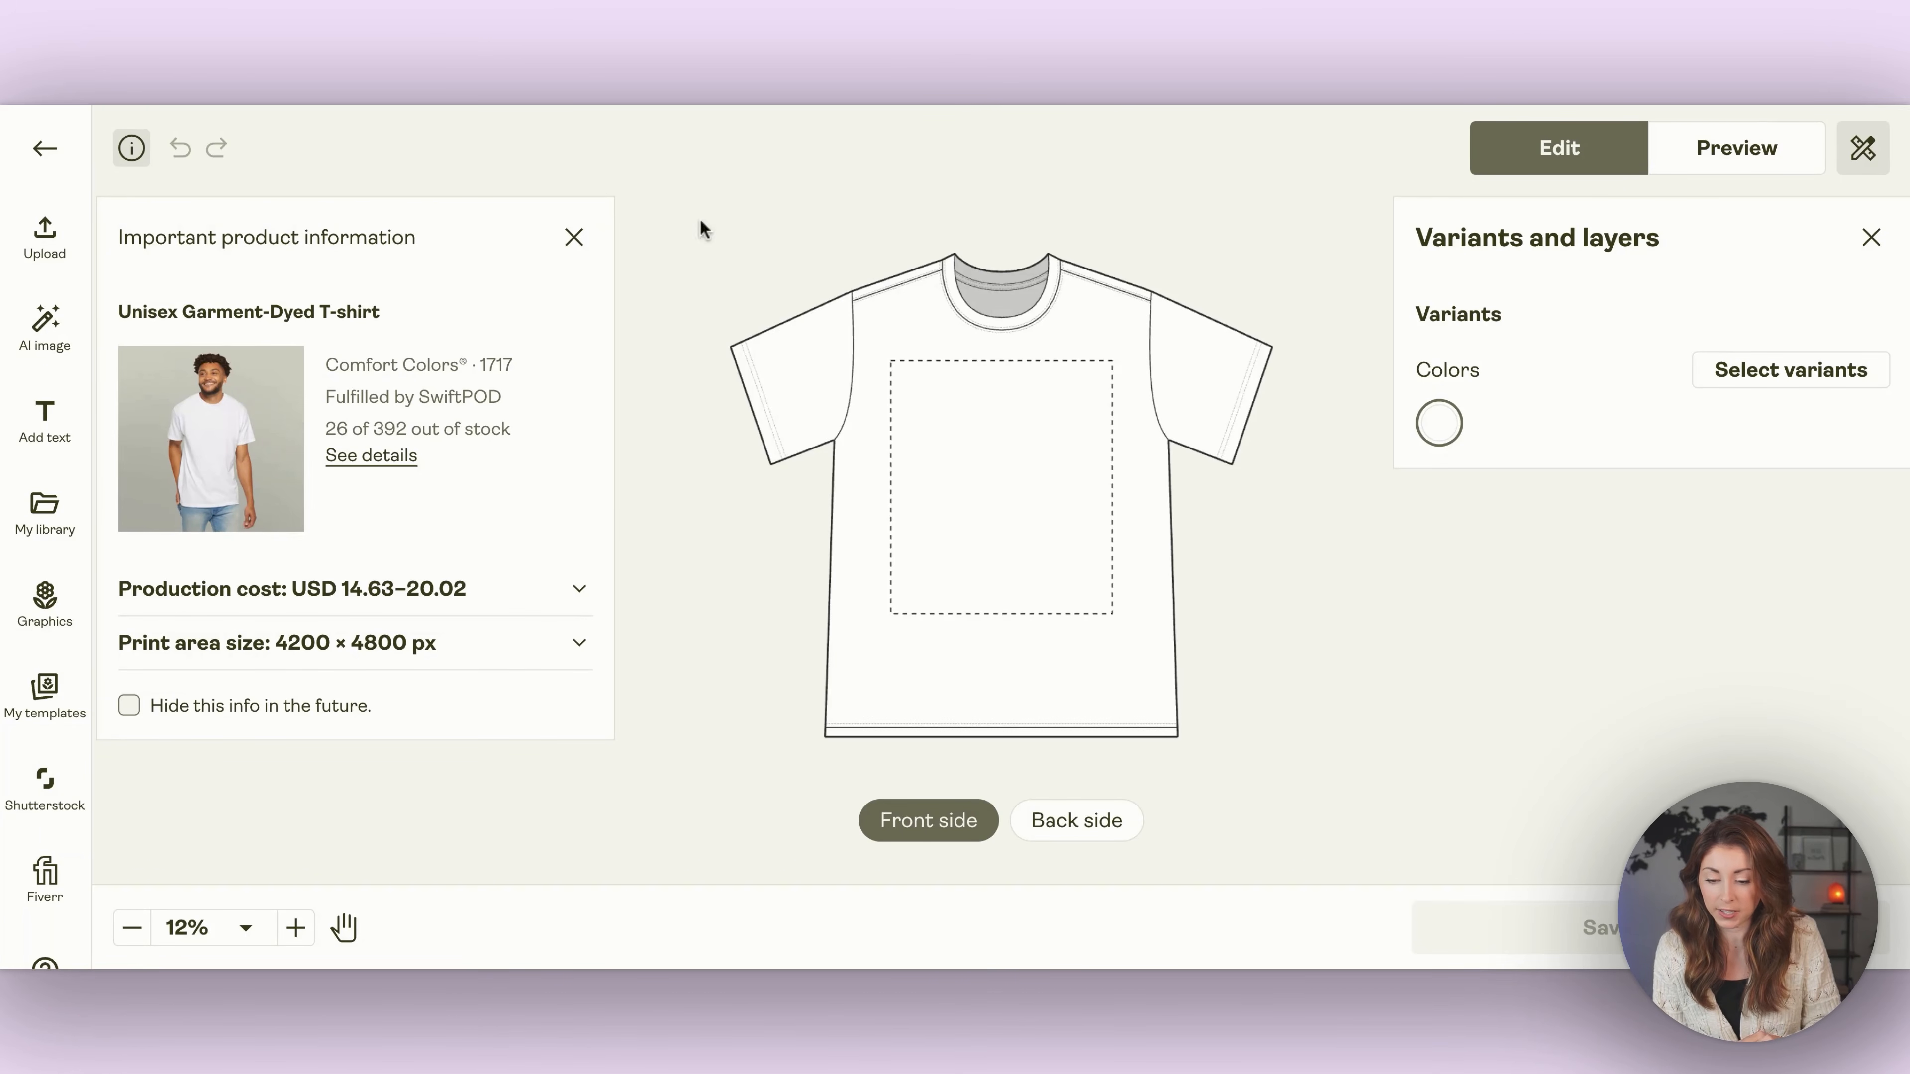
left_click(225, 649)
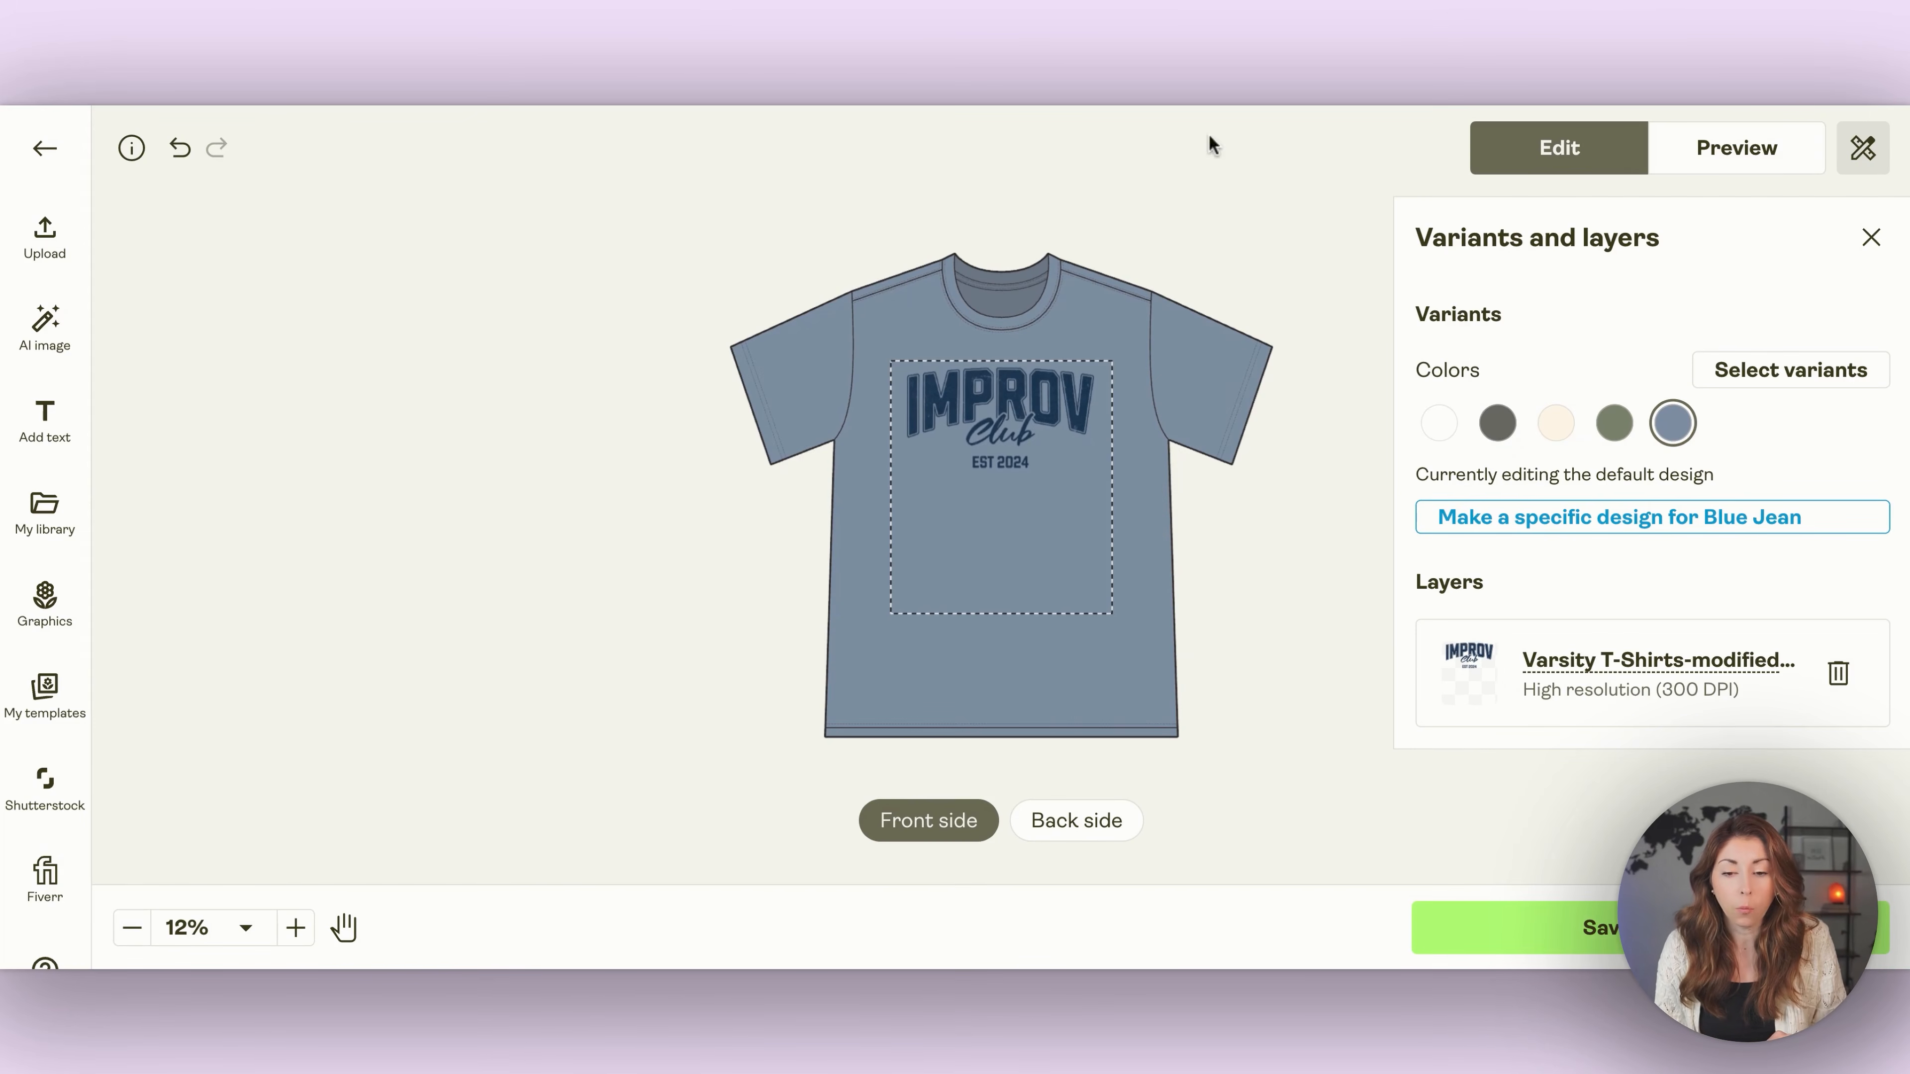
- Make variant-specific designs for the Pepper, Moss and Blue Jean shirt colors of the Improv Club T-shirt
left_click(1001, 430)
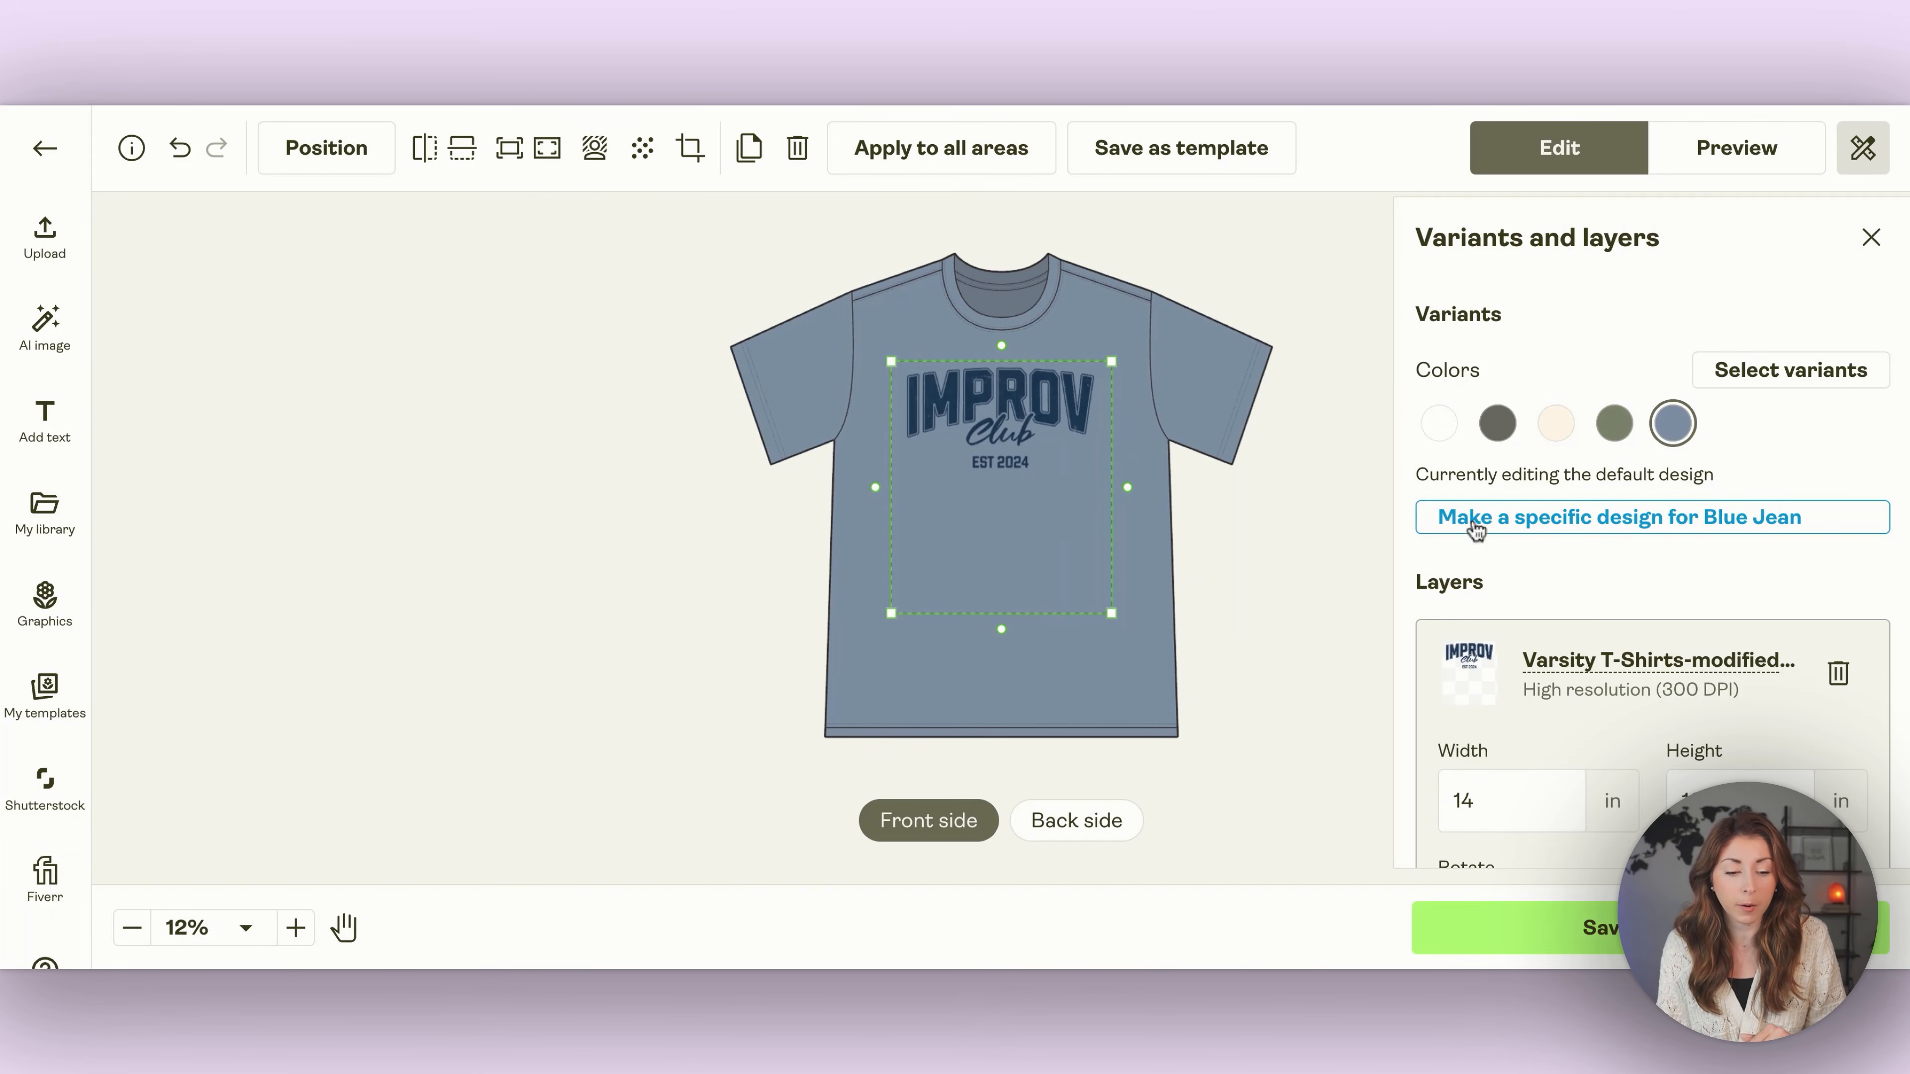
left_click(1506, 432)
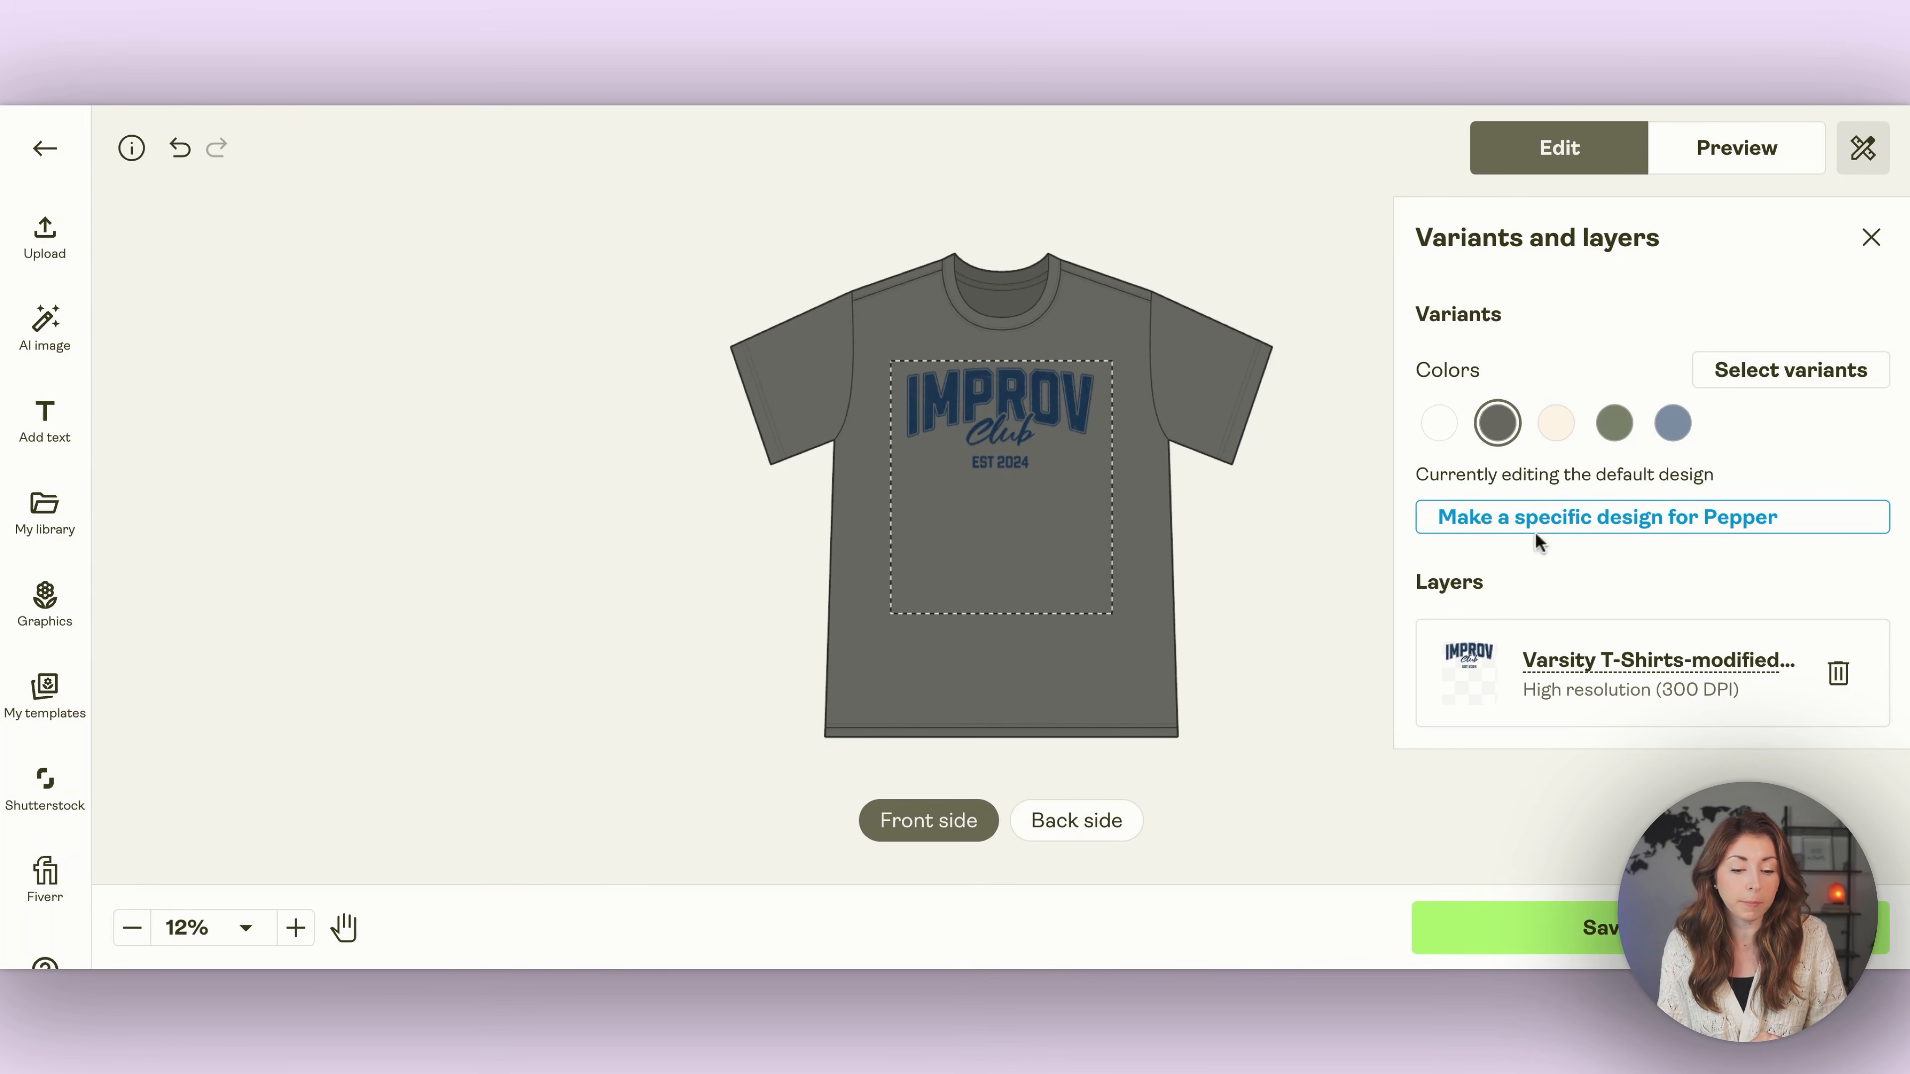
left_click(1728, 526)
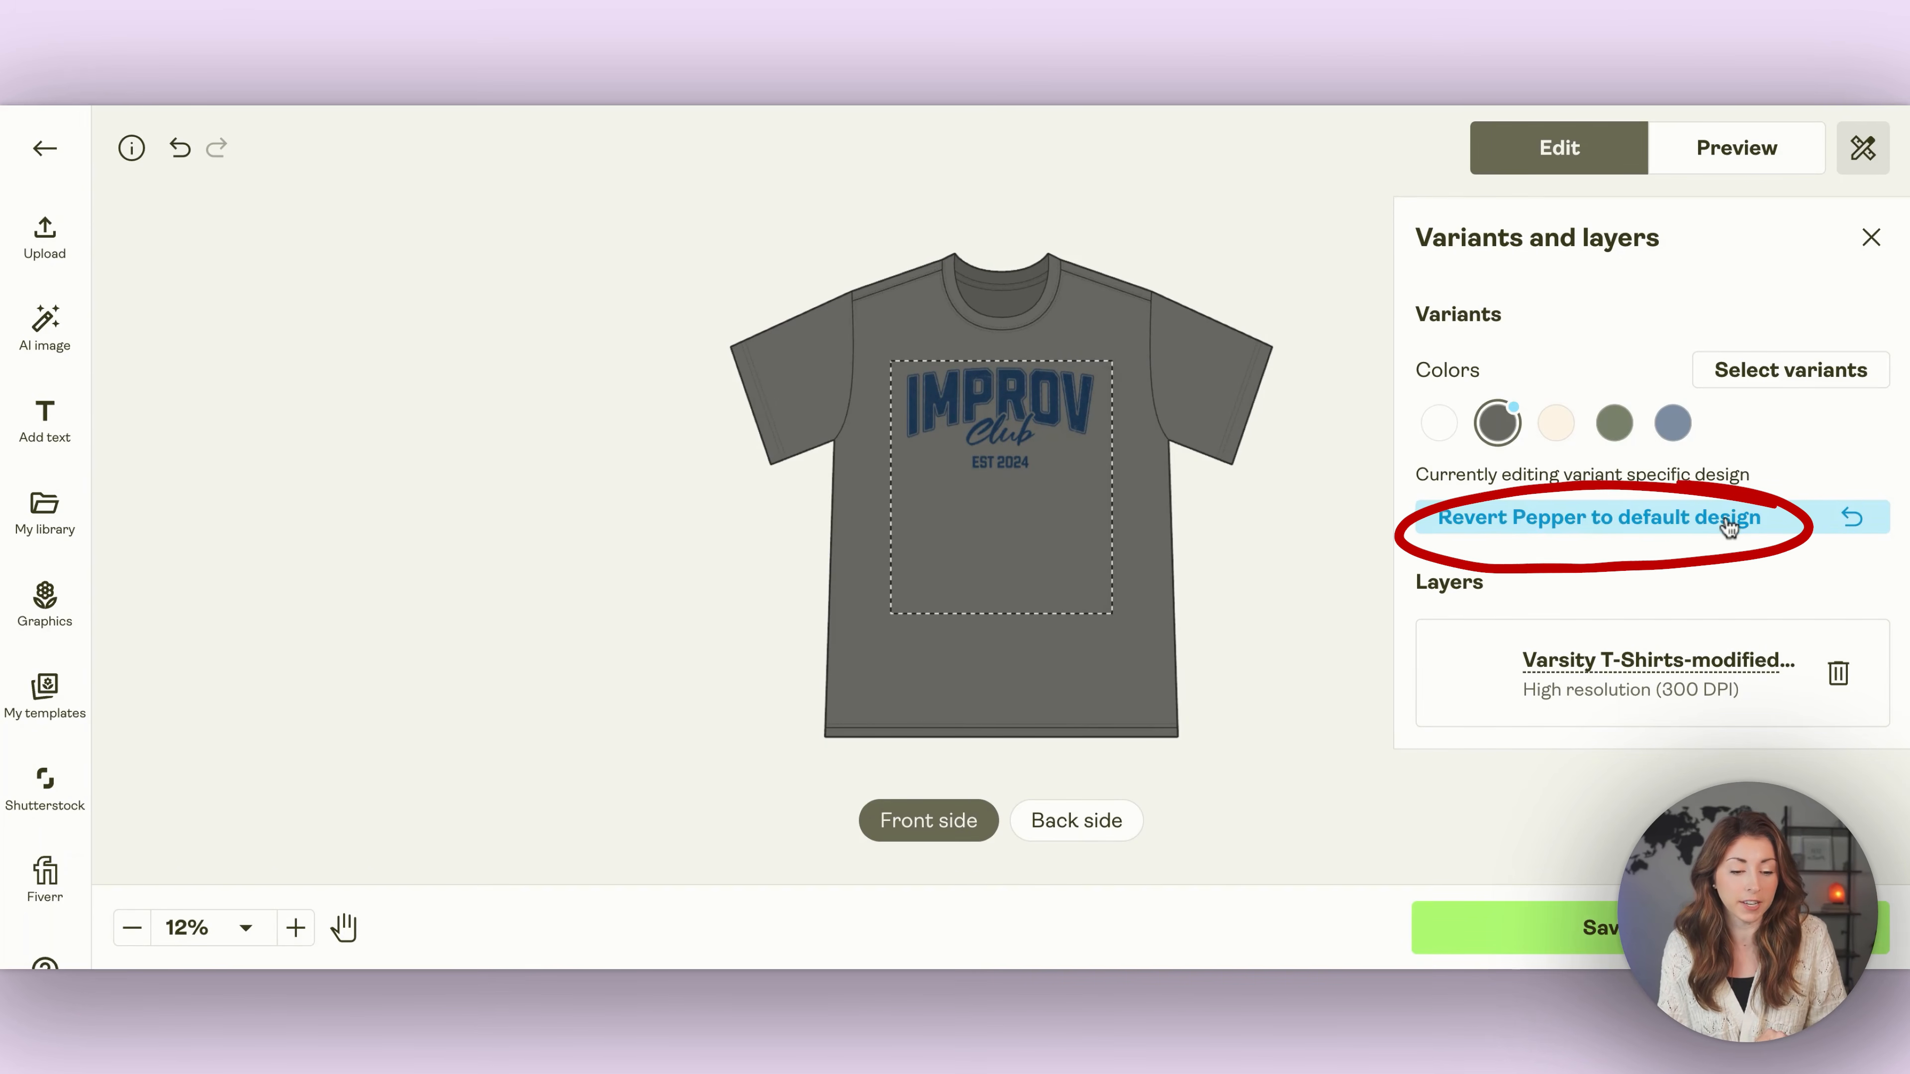
left_click(1620, 427)
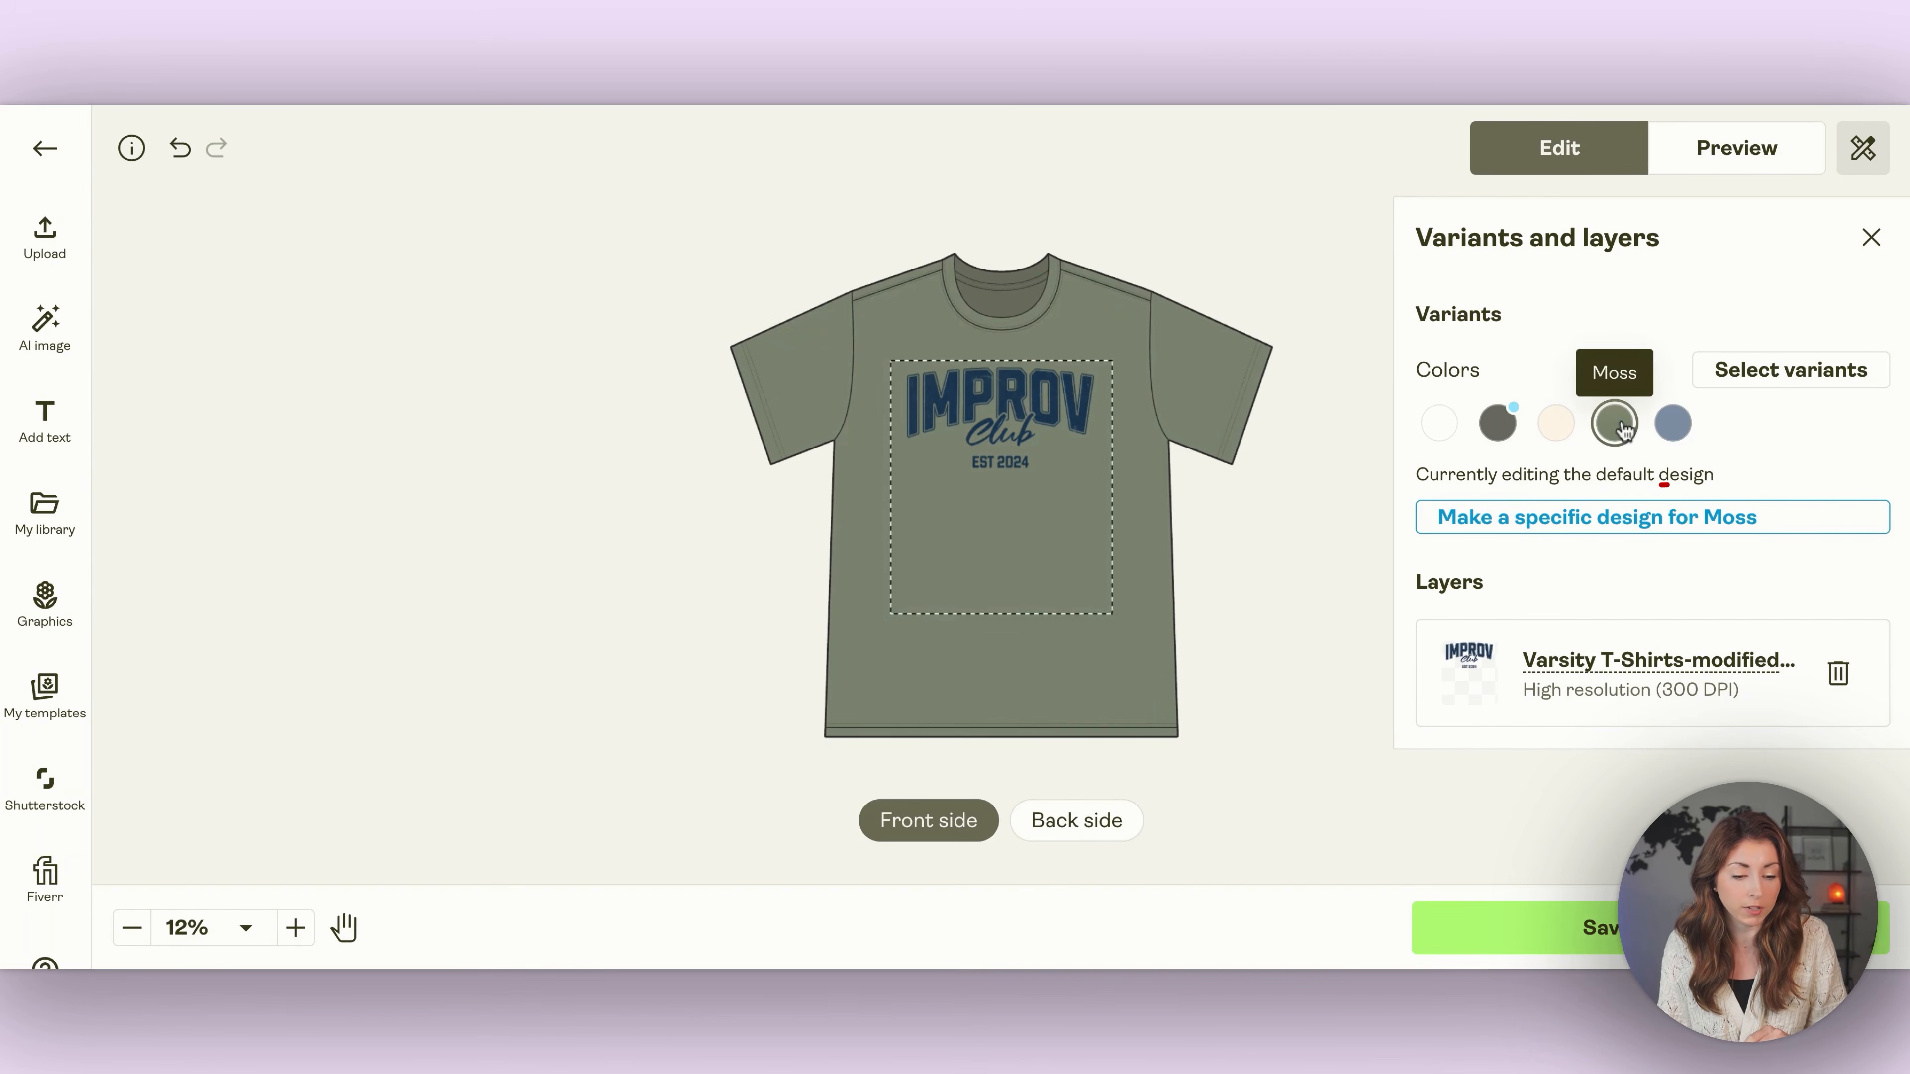
left_click(1738, 523)
left_click(1665, 426)
left_click(1777, 525)
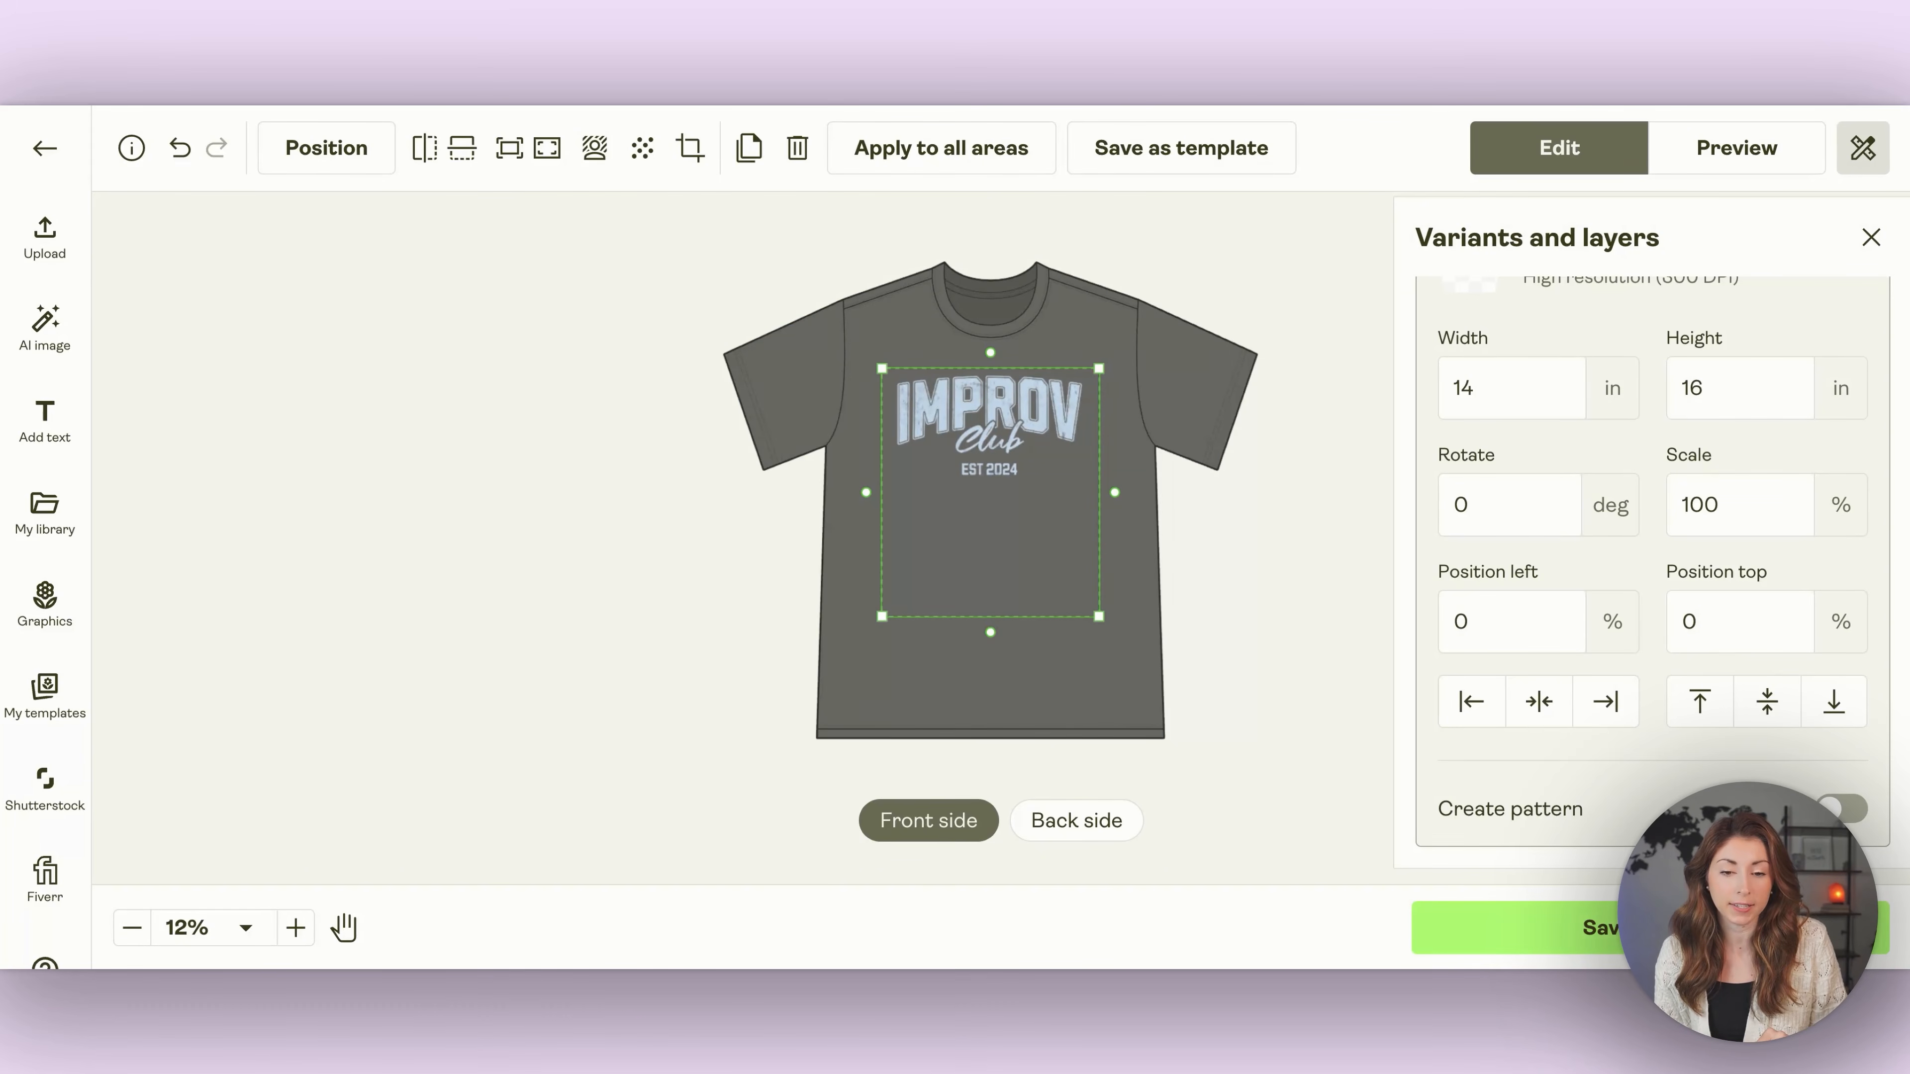
- Save the T-shirt design, keep the five selected color mockups, and review the product's title and description
left_click(1515, 952)
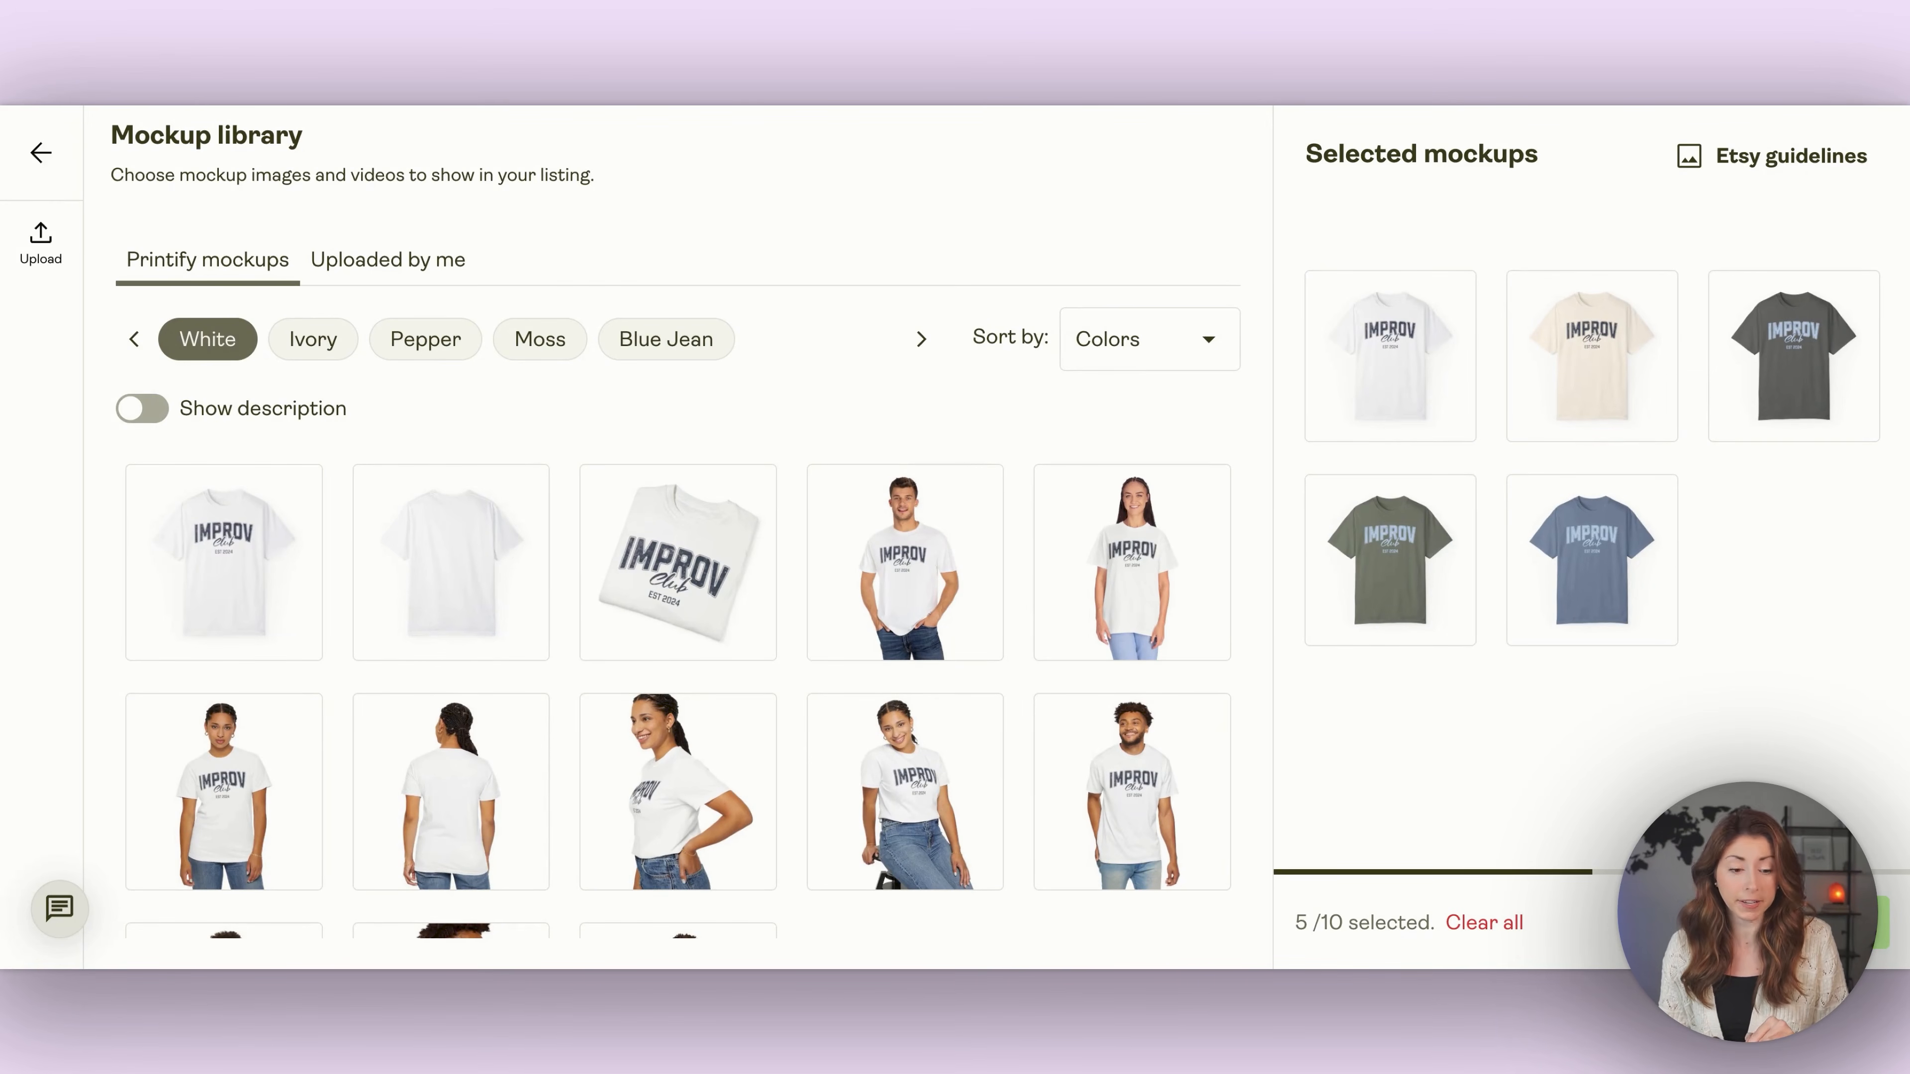
left_click(1760, 922)
scroll(1271, 559, "down", 10)
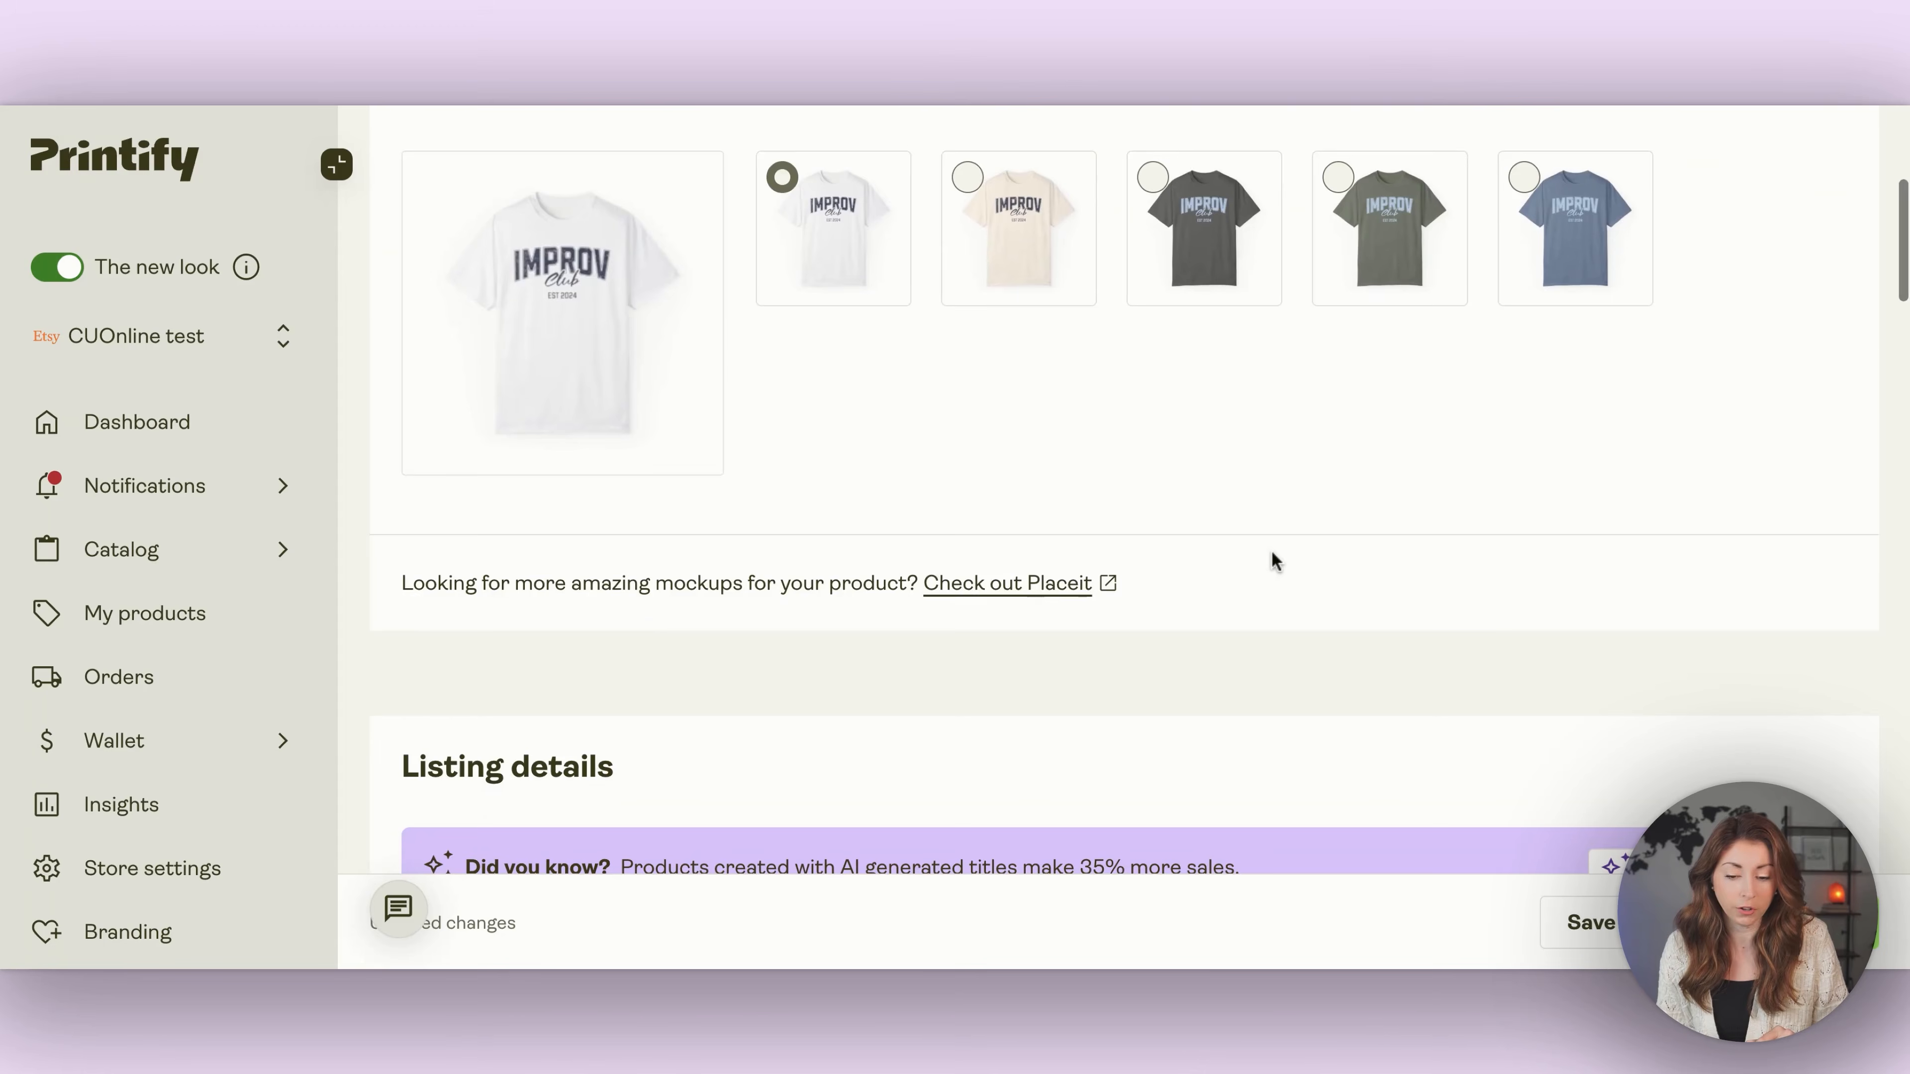
scroll(952, 412, "down", 6)
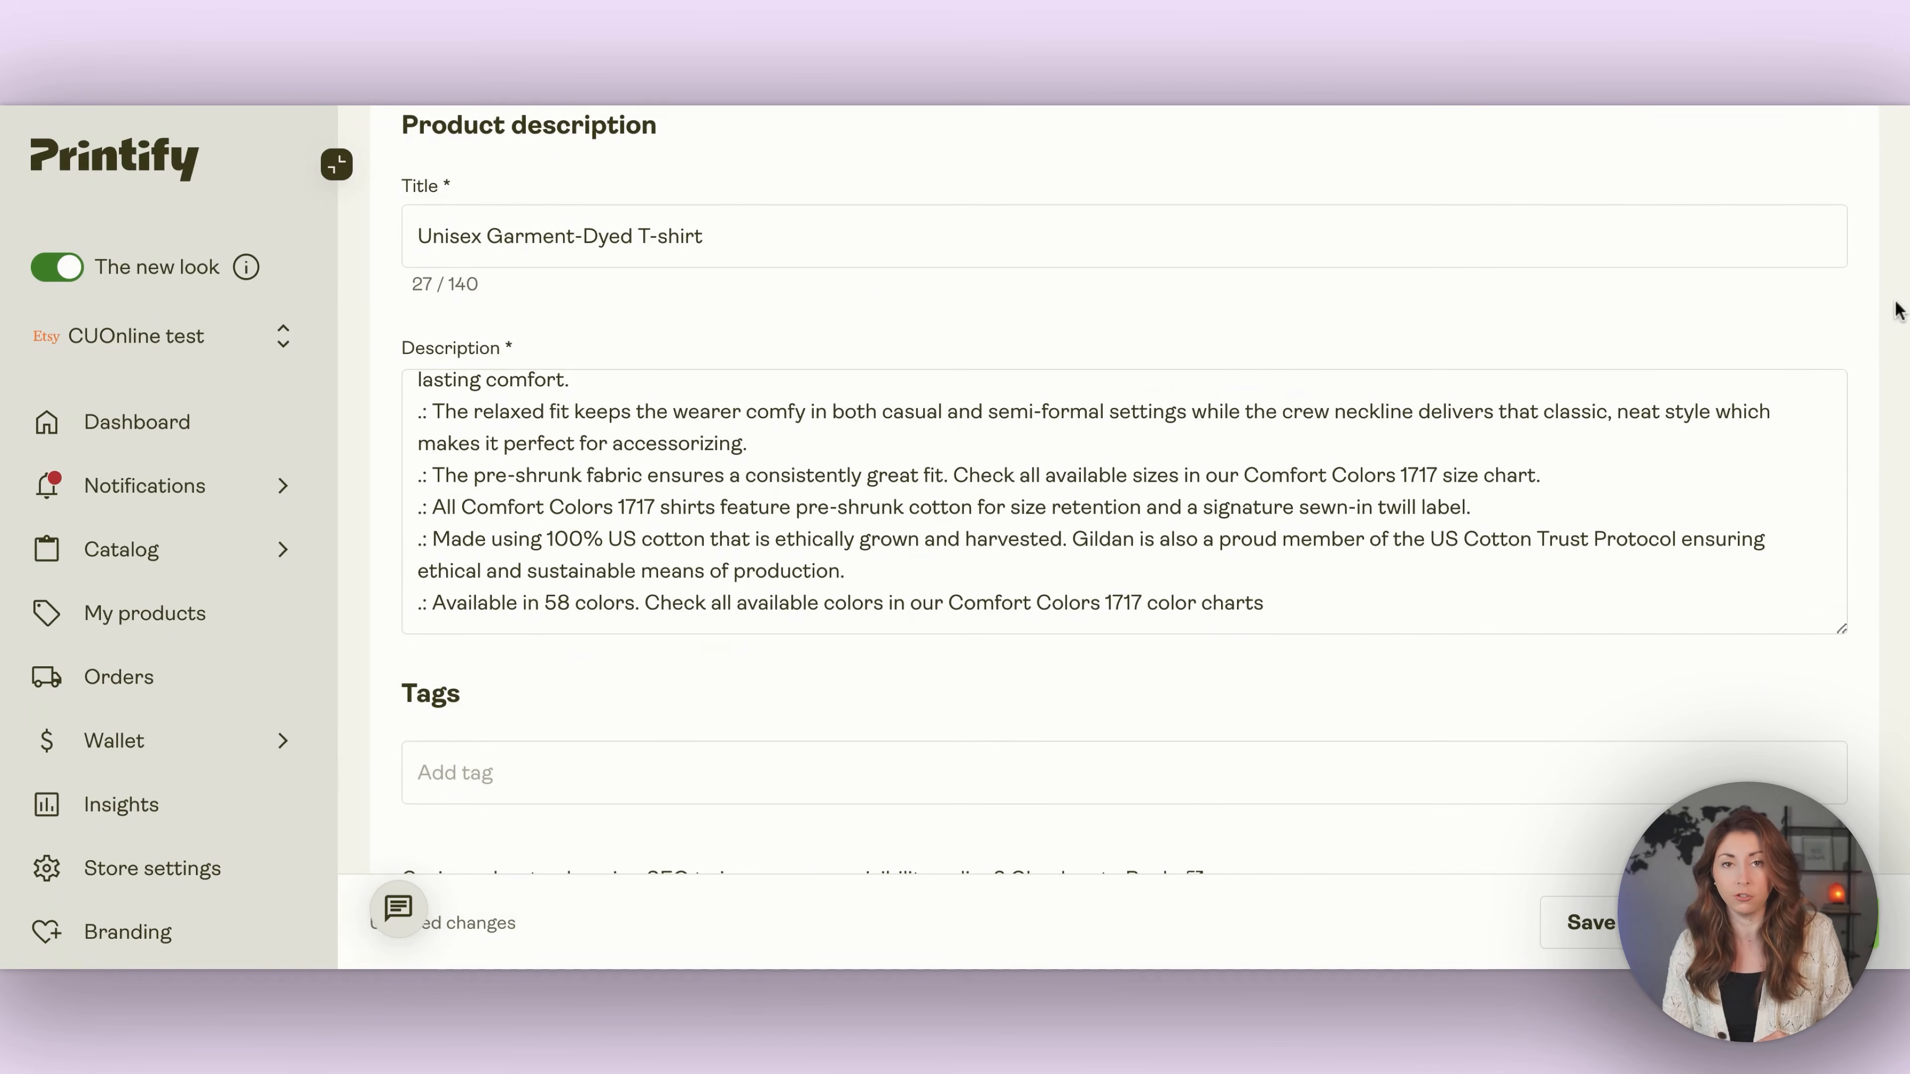
scroll(1905, 303, "down", 1)
scroll(1904, 302, "down", 15)
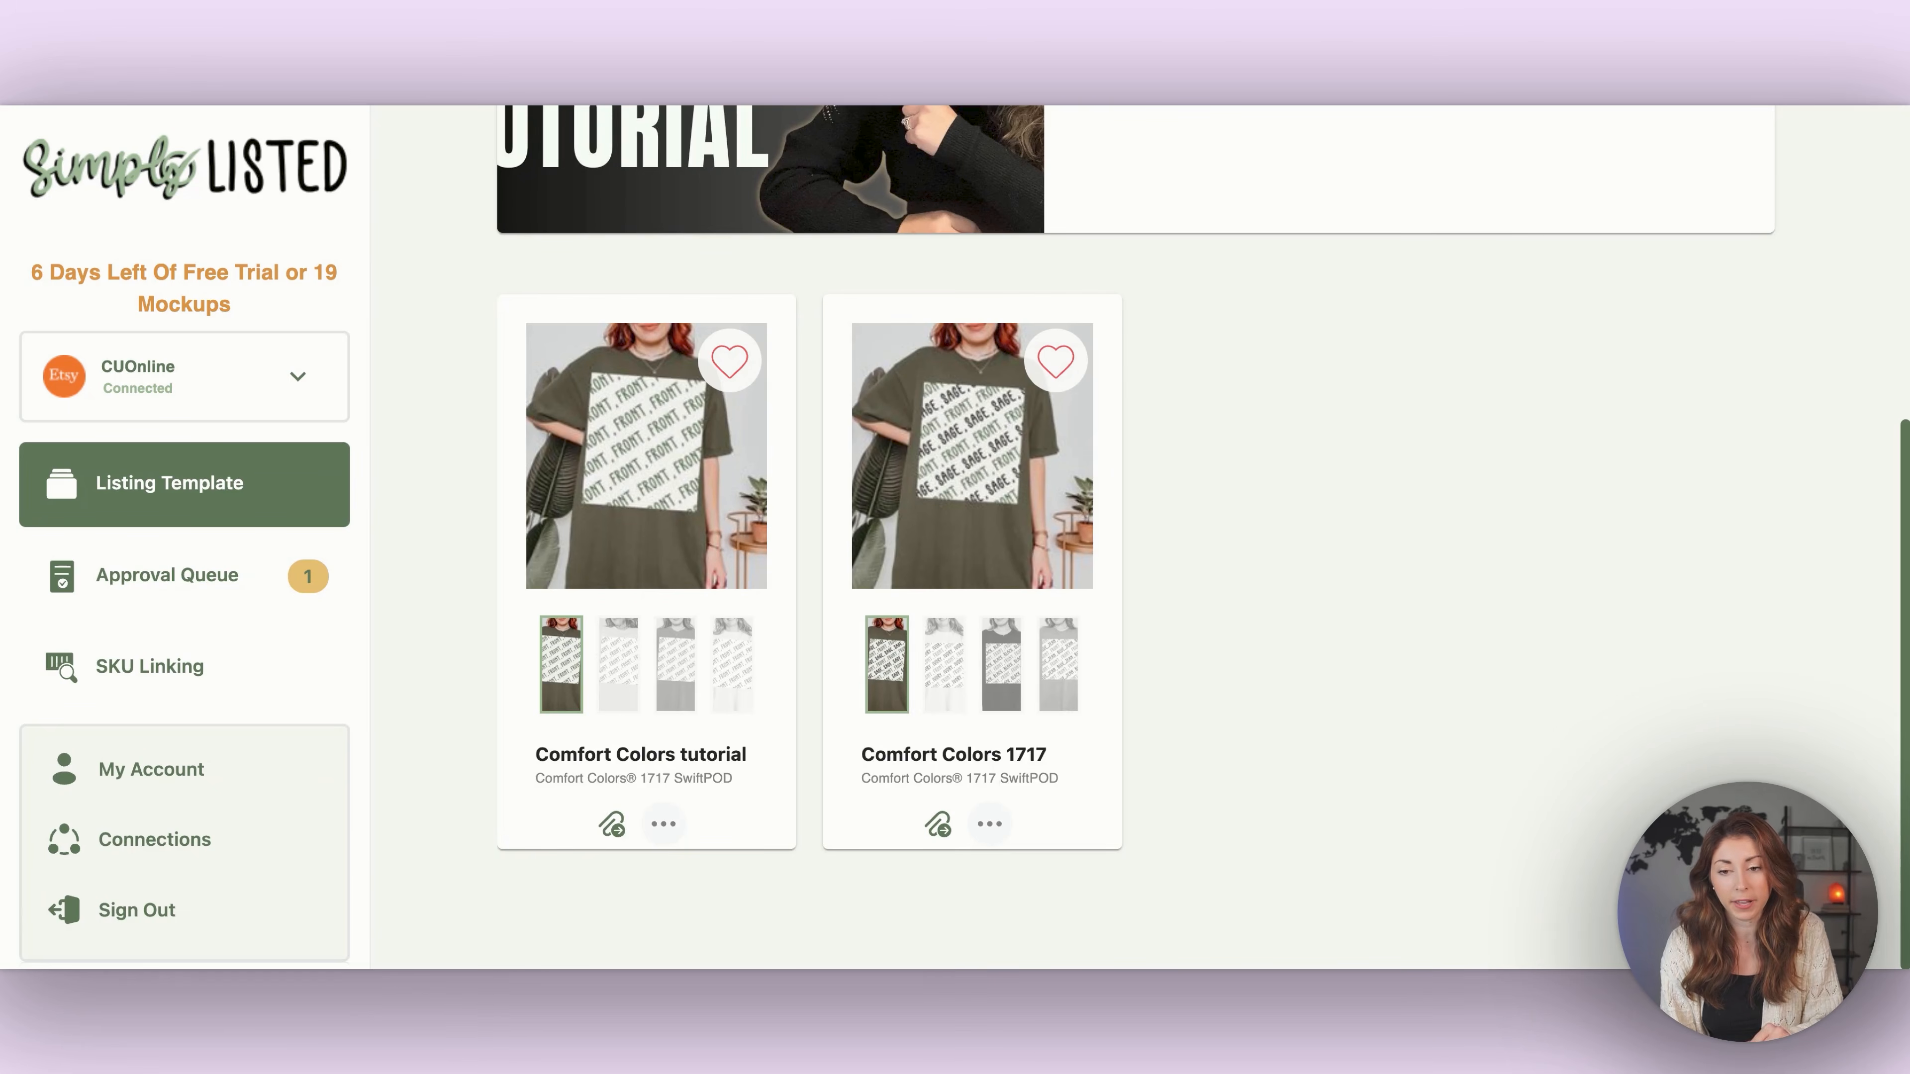
- Start a test of the "Comfort Colors tutorial" template in Simply Listed and permanently dismiss the getting-started checklist
left_click(663, 824)
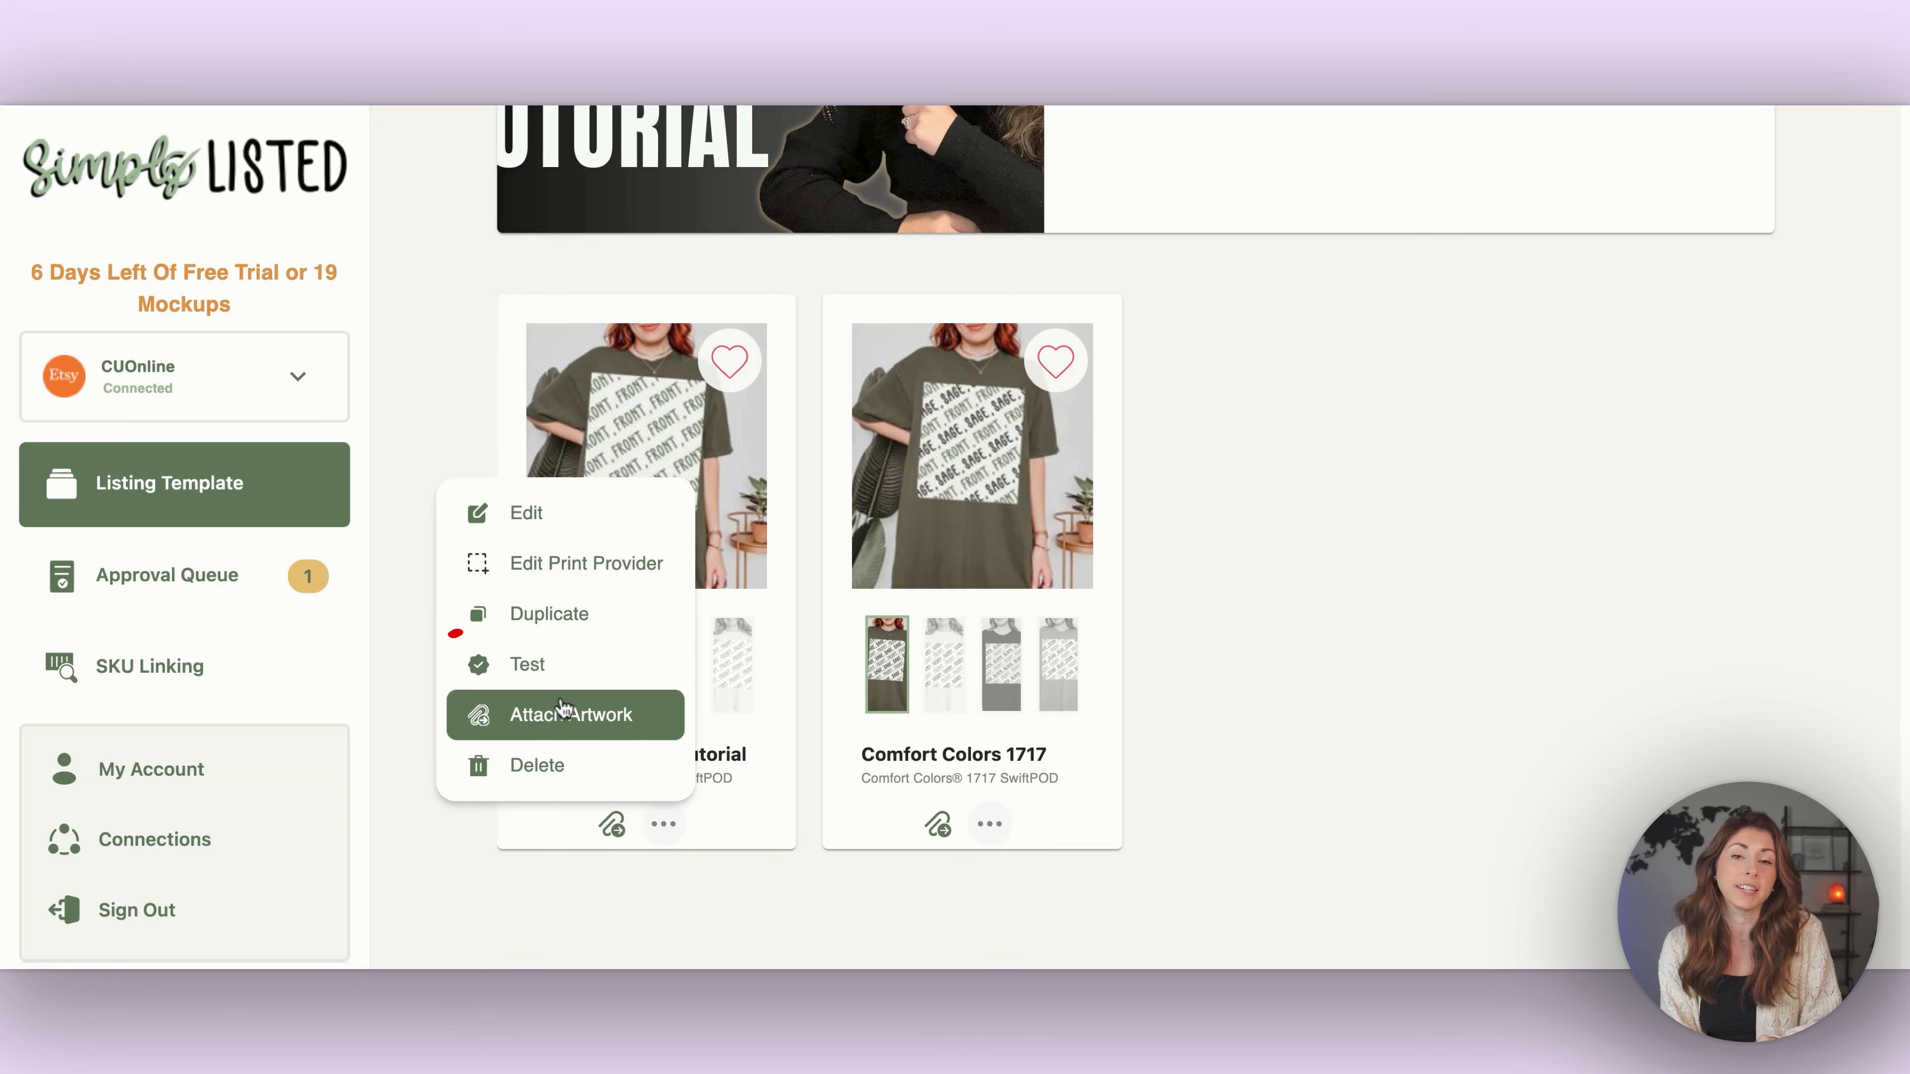
left_click(512, 666)
left_click(712, 757)
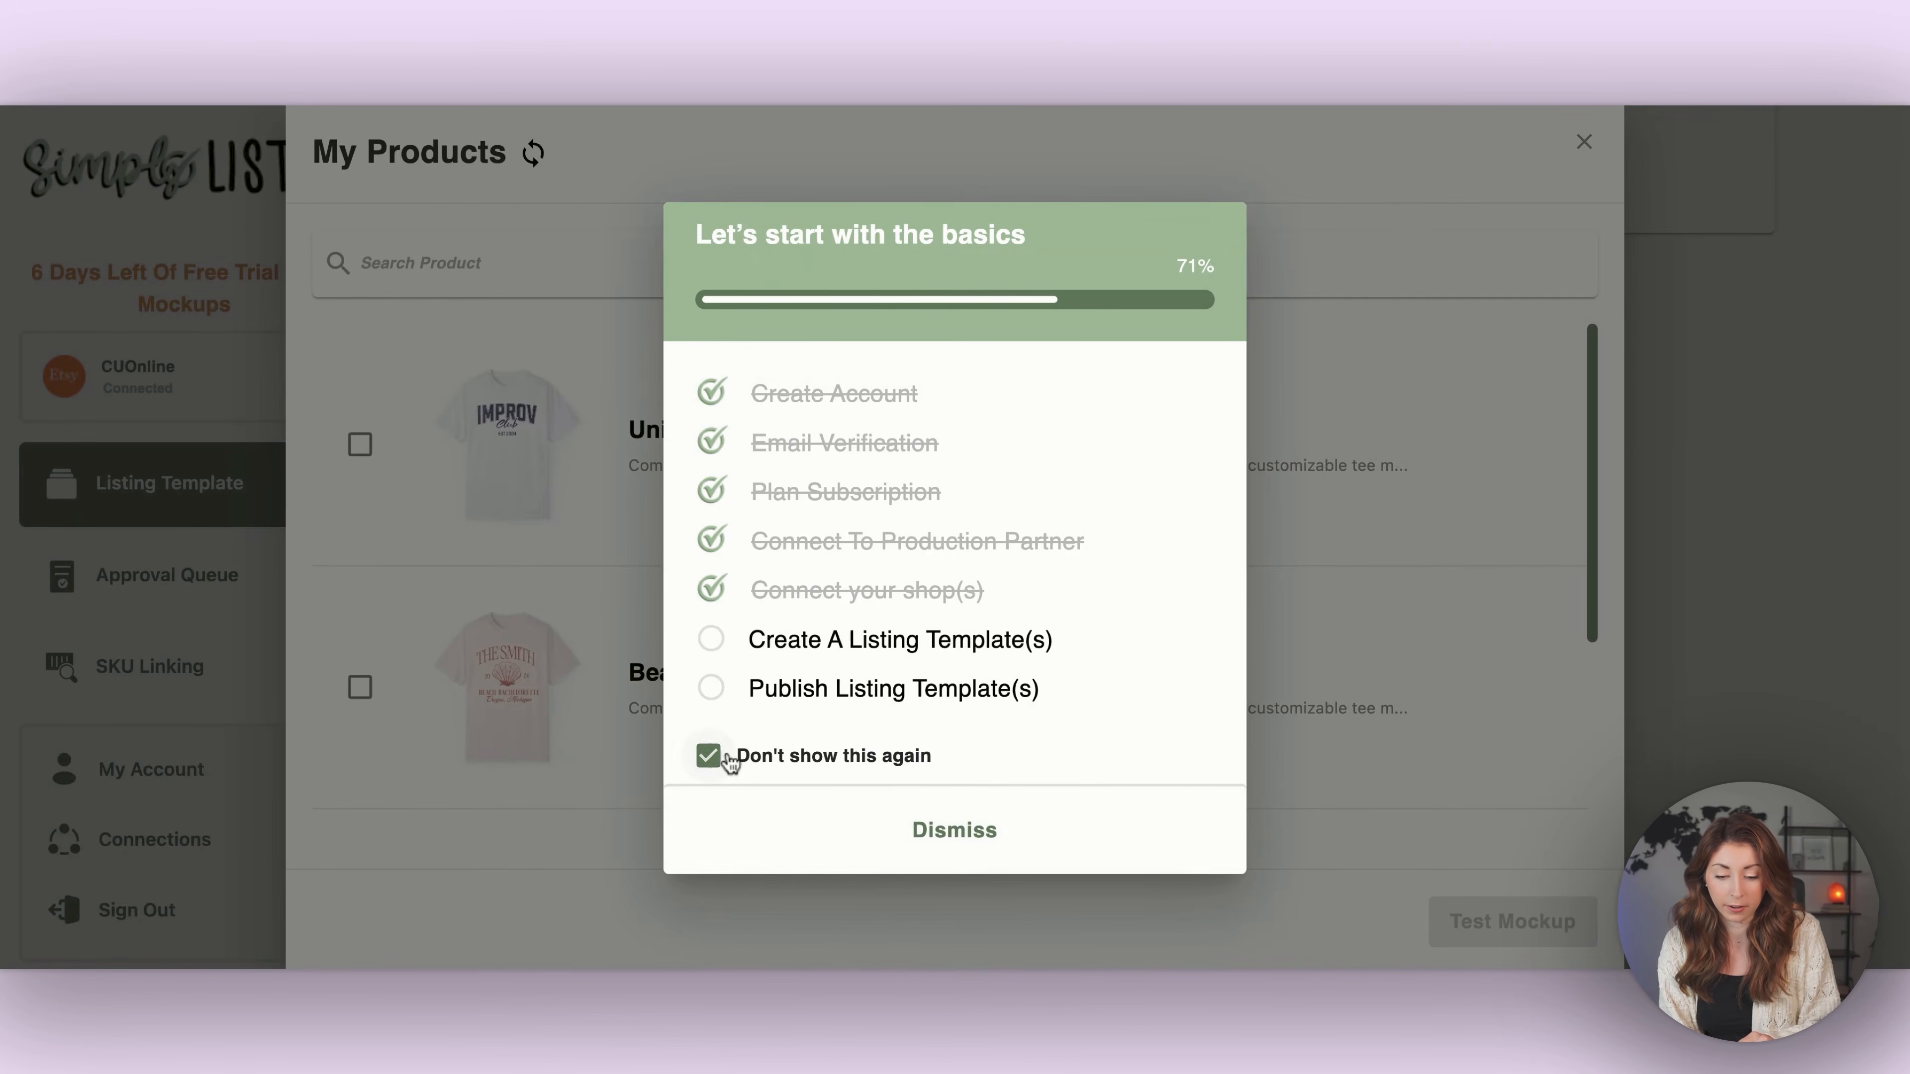
left_click(949, 831)
- Generate test mockups with the Improv Club Unisex Garment-Dyed T-shirt, review them, and close the product list
left_click(902, 439)
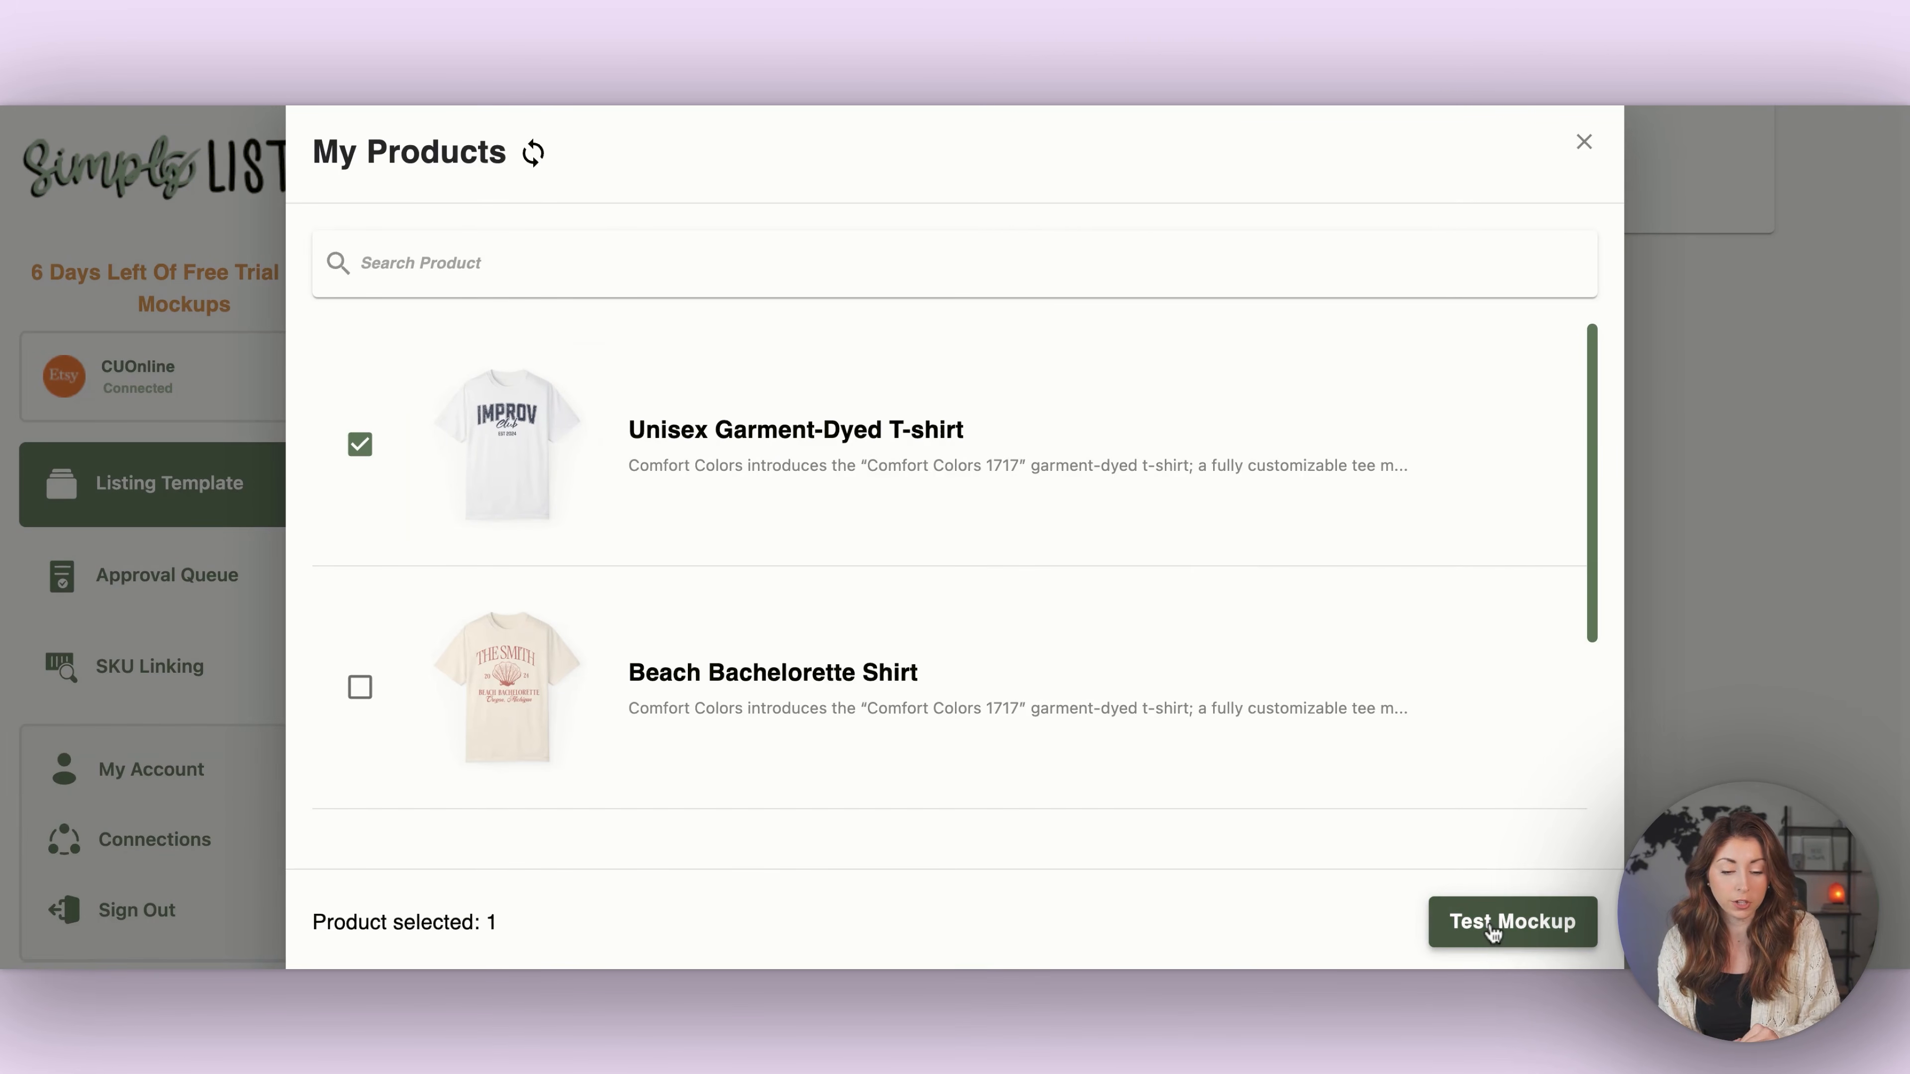
left_click(1491, 927)
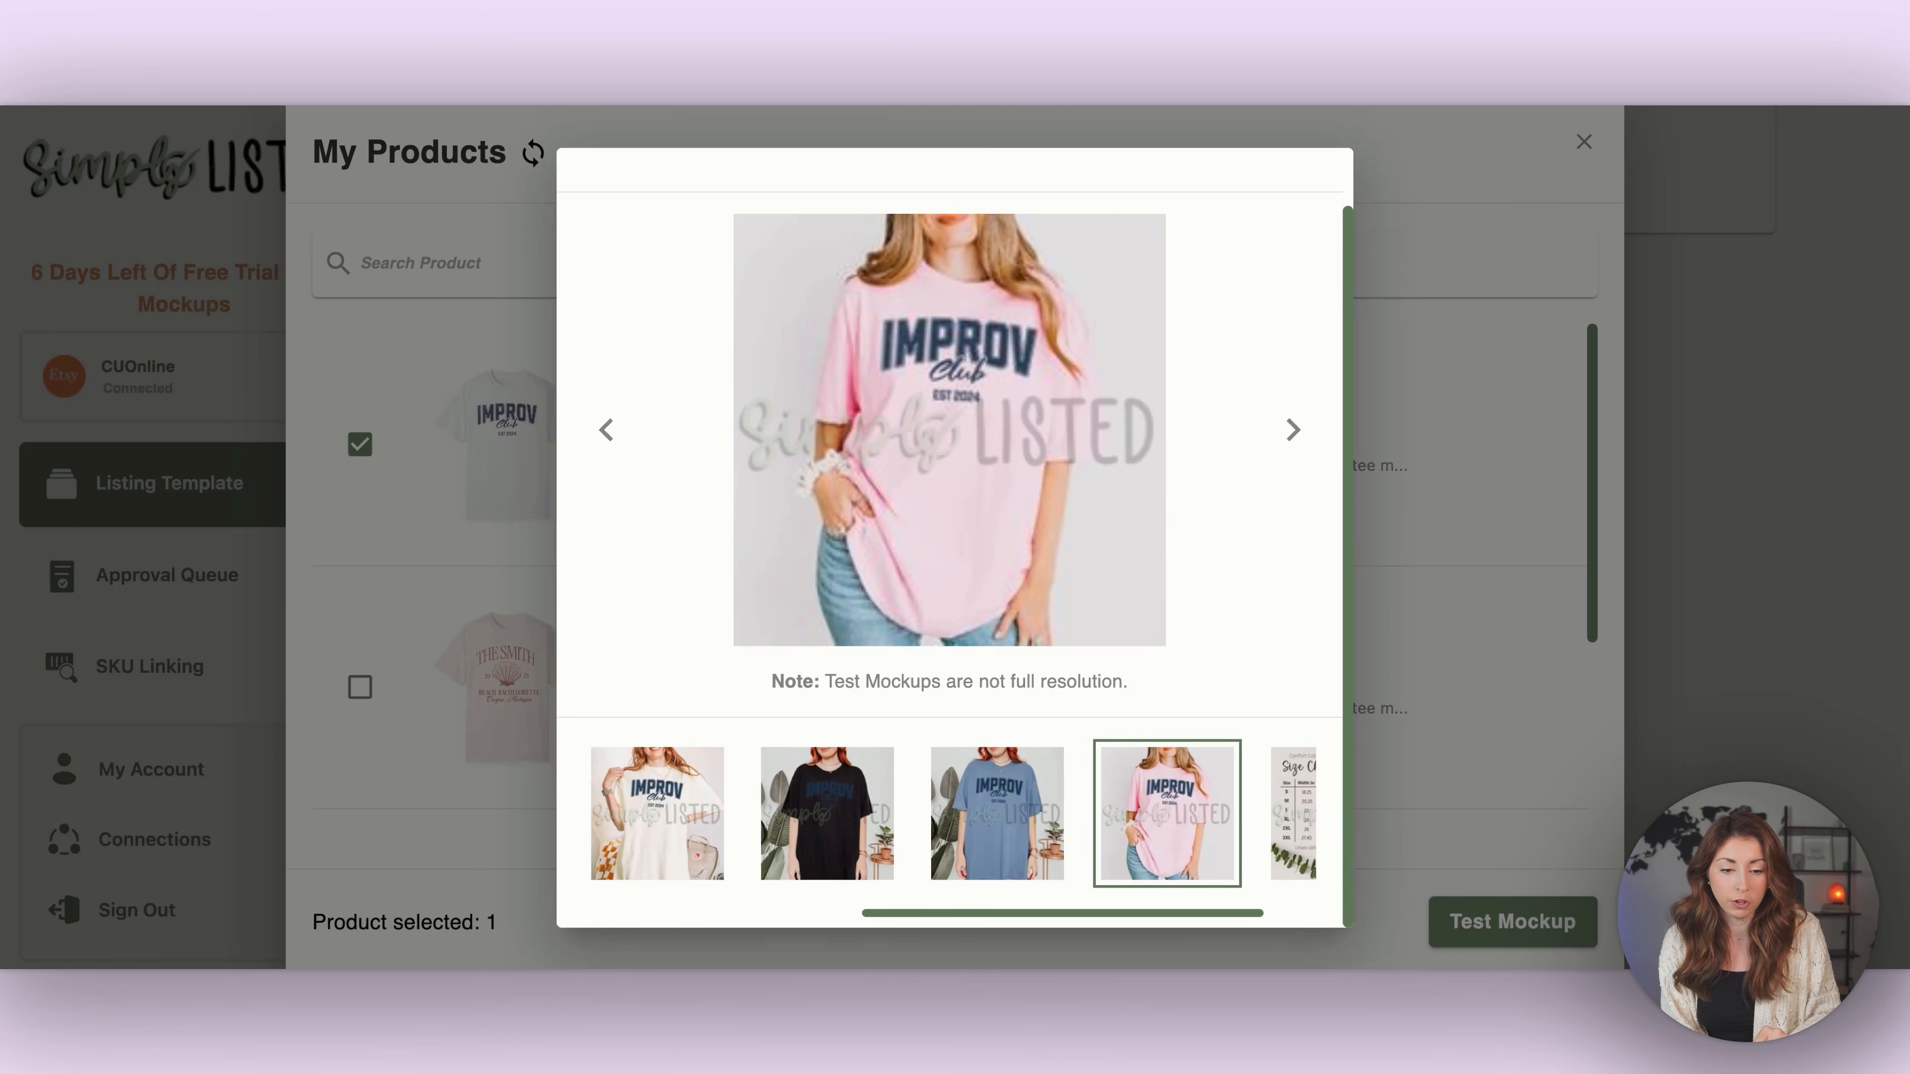
left_click(1475, 445)
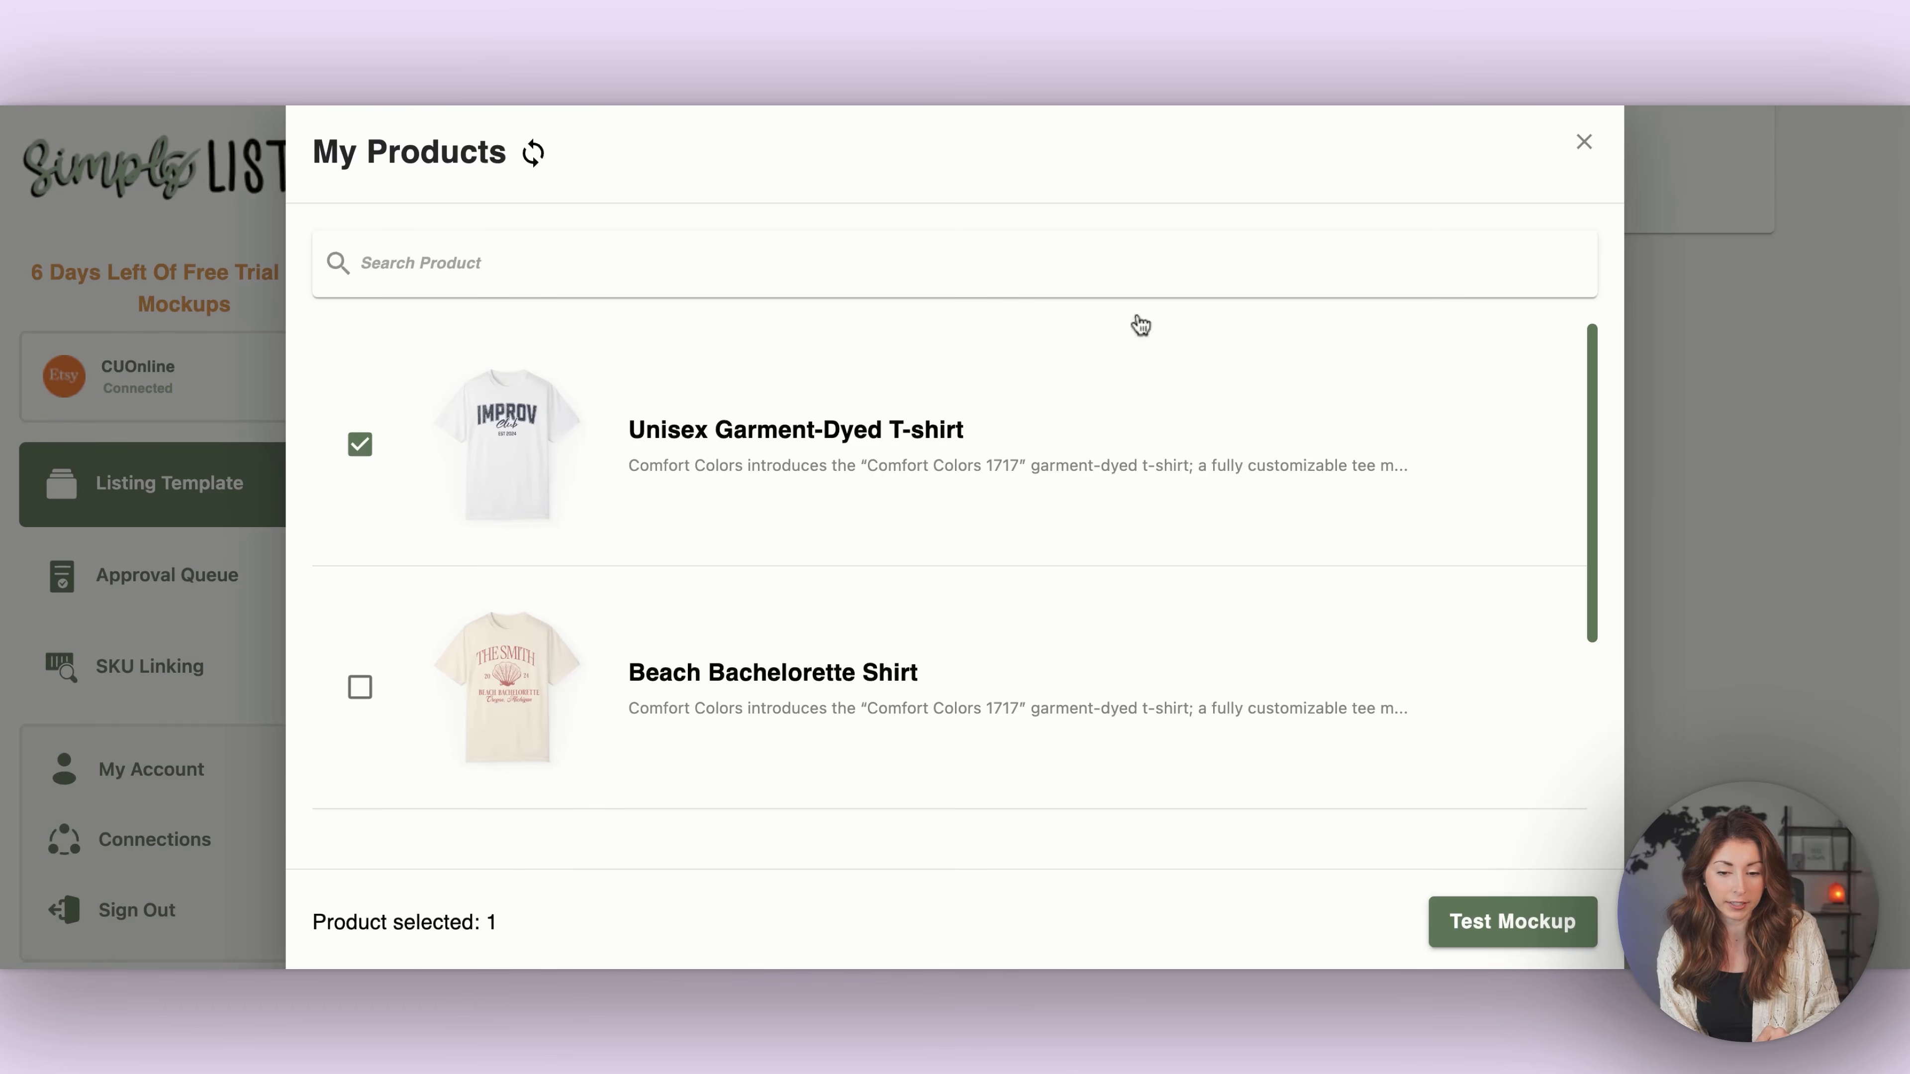
left_click(1694, 345)
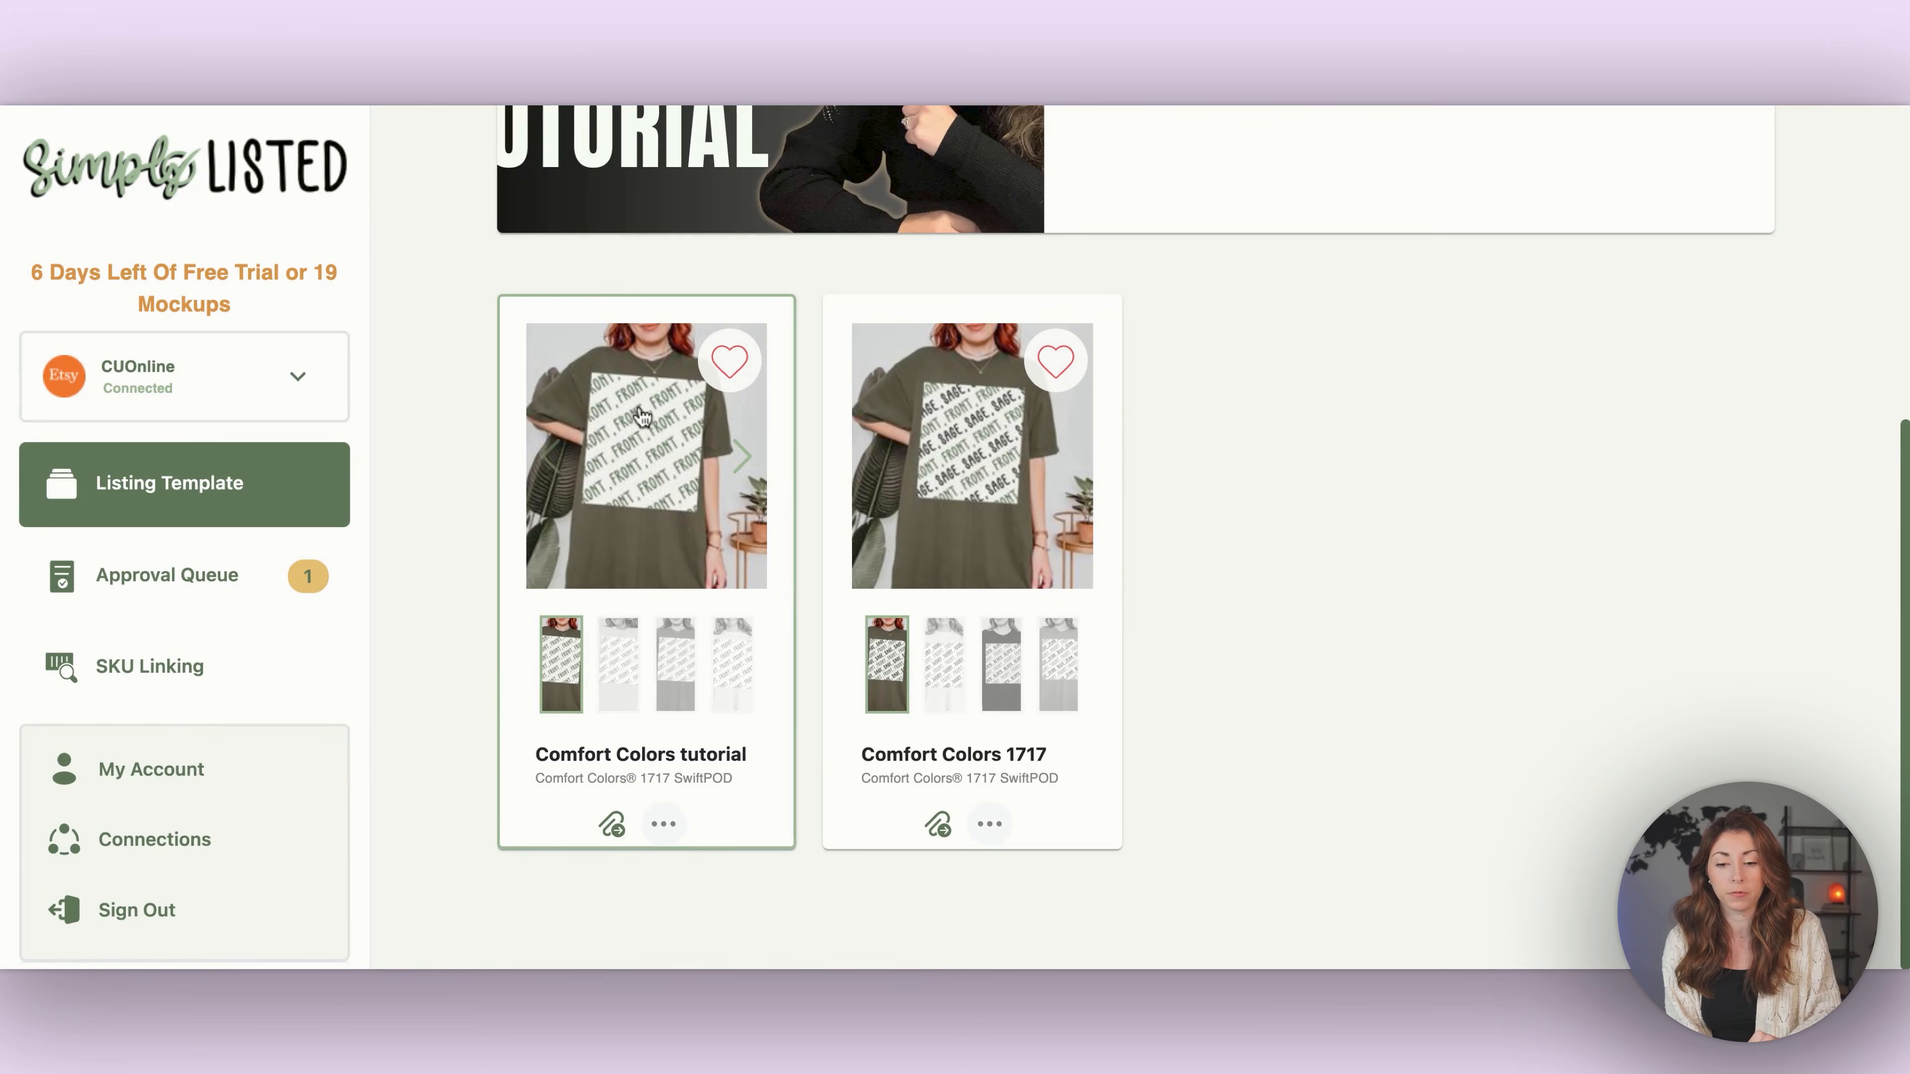
- Begin attaching artwork to the "Comfort Colors tutorial" template and select all three listed T-shirt products
left_click(612, 824)
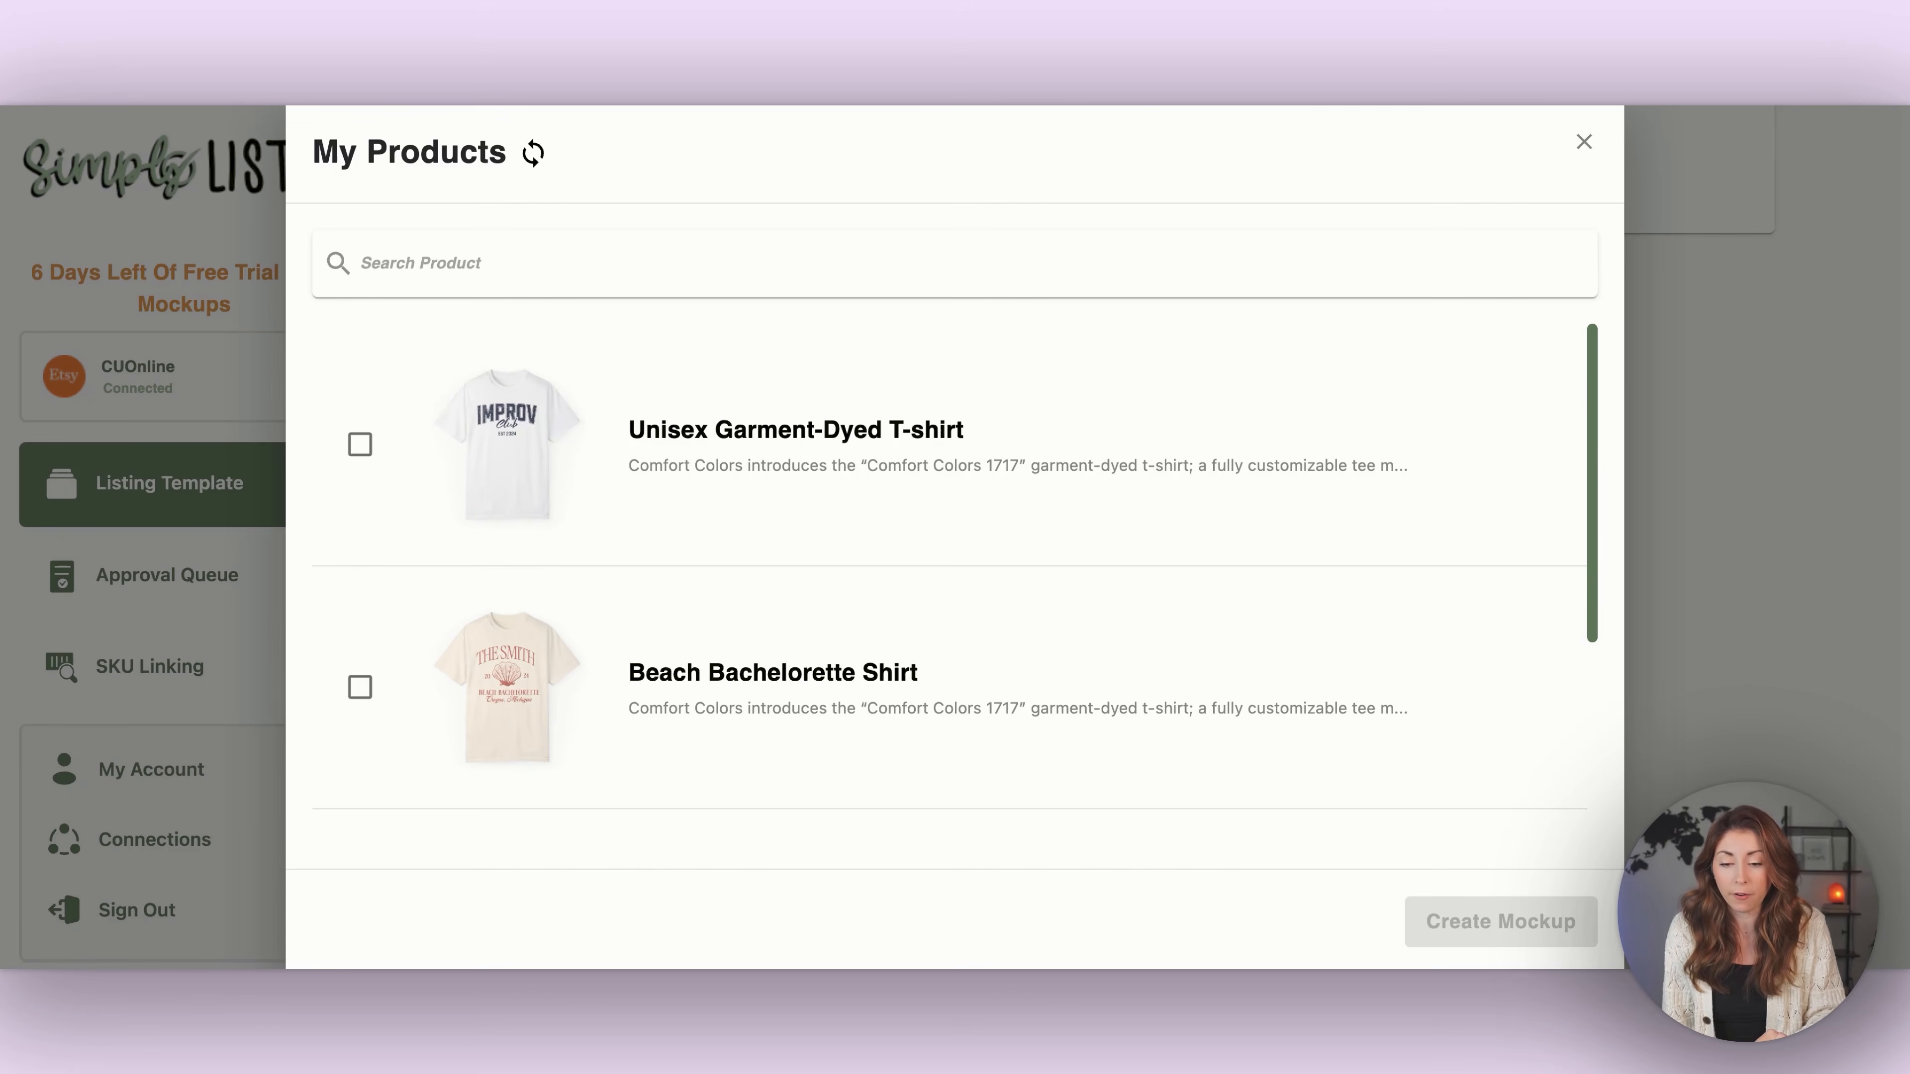
scroll(423, 814, "down", 5)
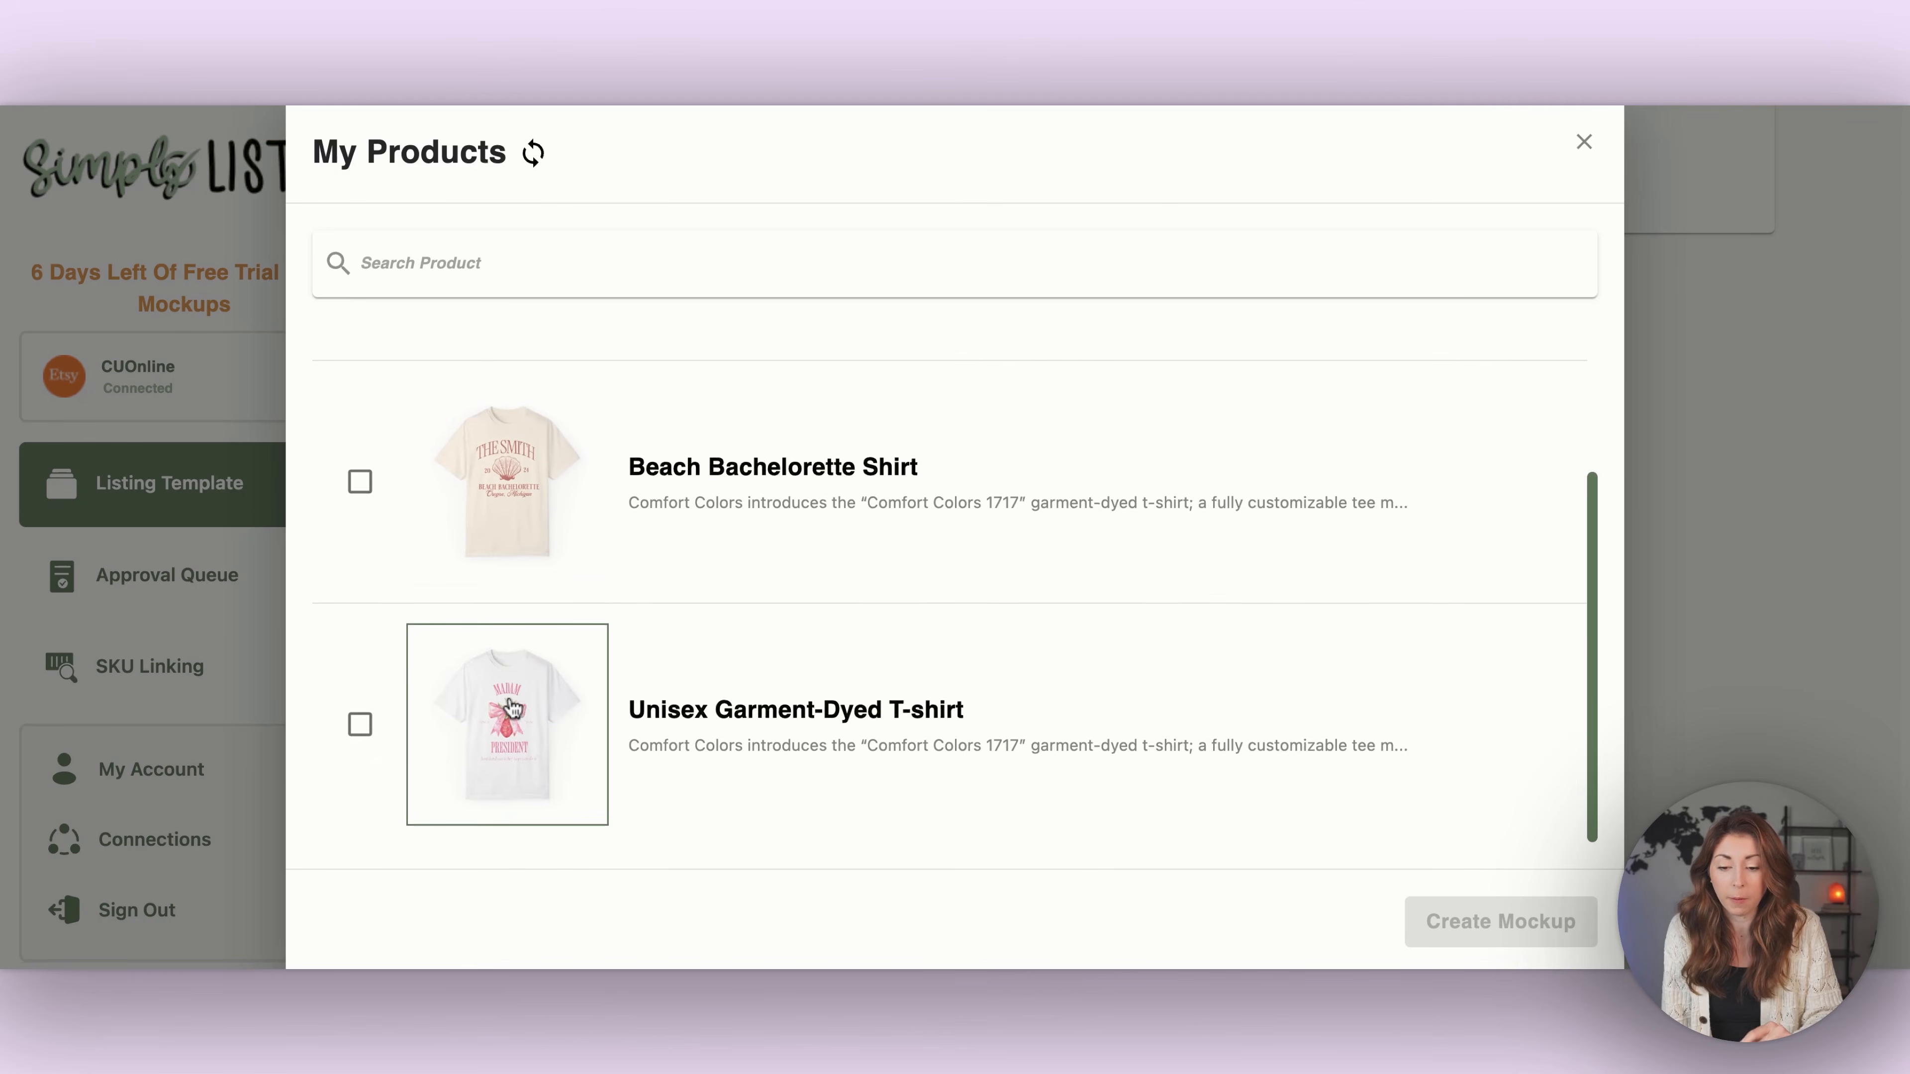
left_click(360, 444)
left_click(360, 687)
scroll(360, 699, "down", 3)
left_click(360, 721)
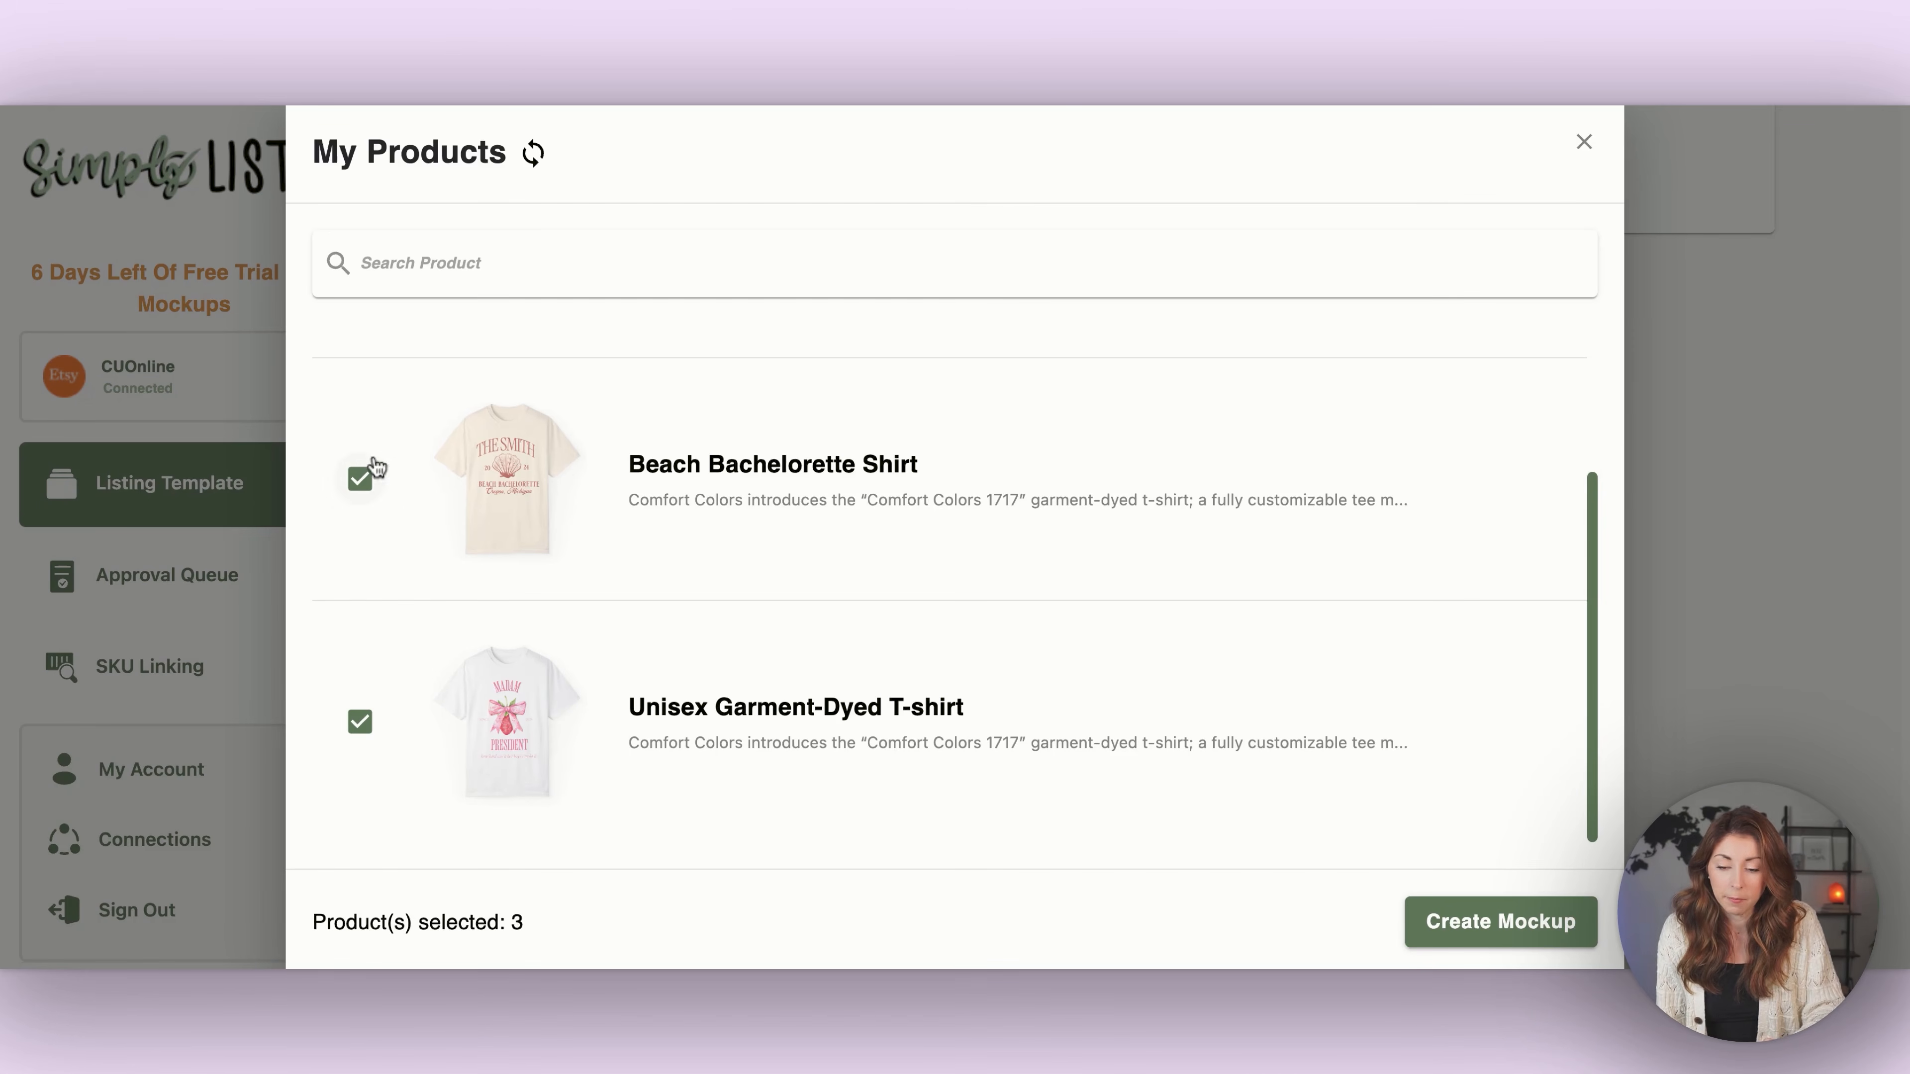
- Deselect the Beach Bachelorette Shirt and the pink-print Unisex Garment-Dyed T-shirt, and create the mockup for the Improv Club shirt only
left_click(360, 478)
left_click(361, 721)
scroll(964, 662, "up", 2)
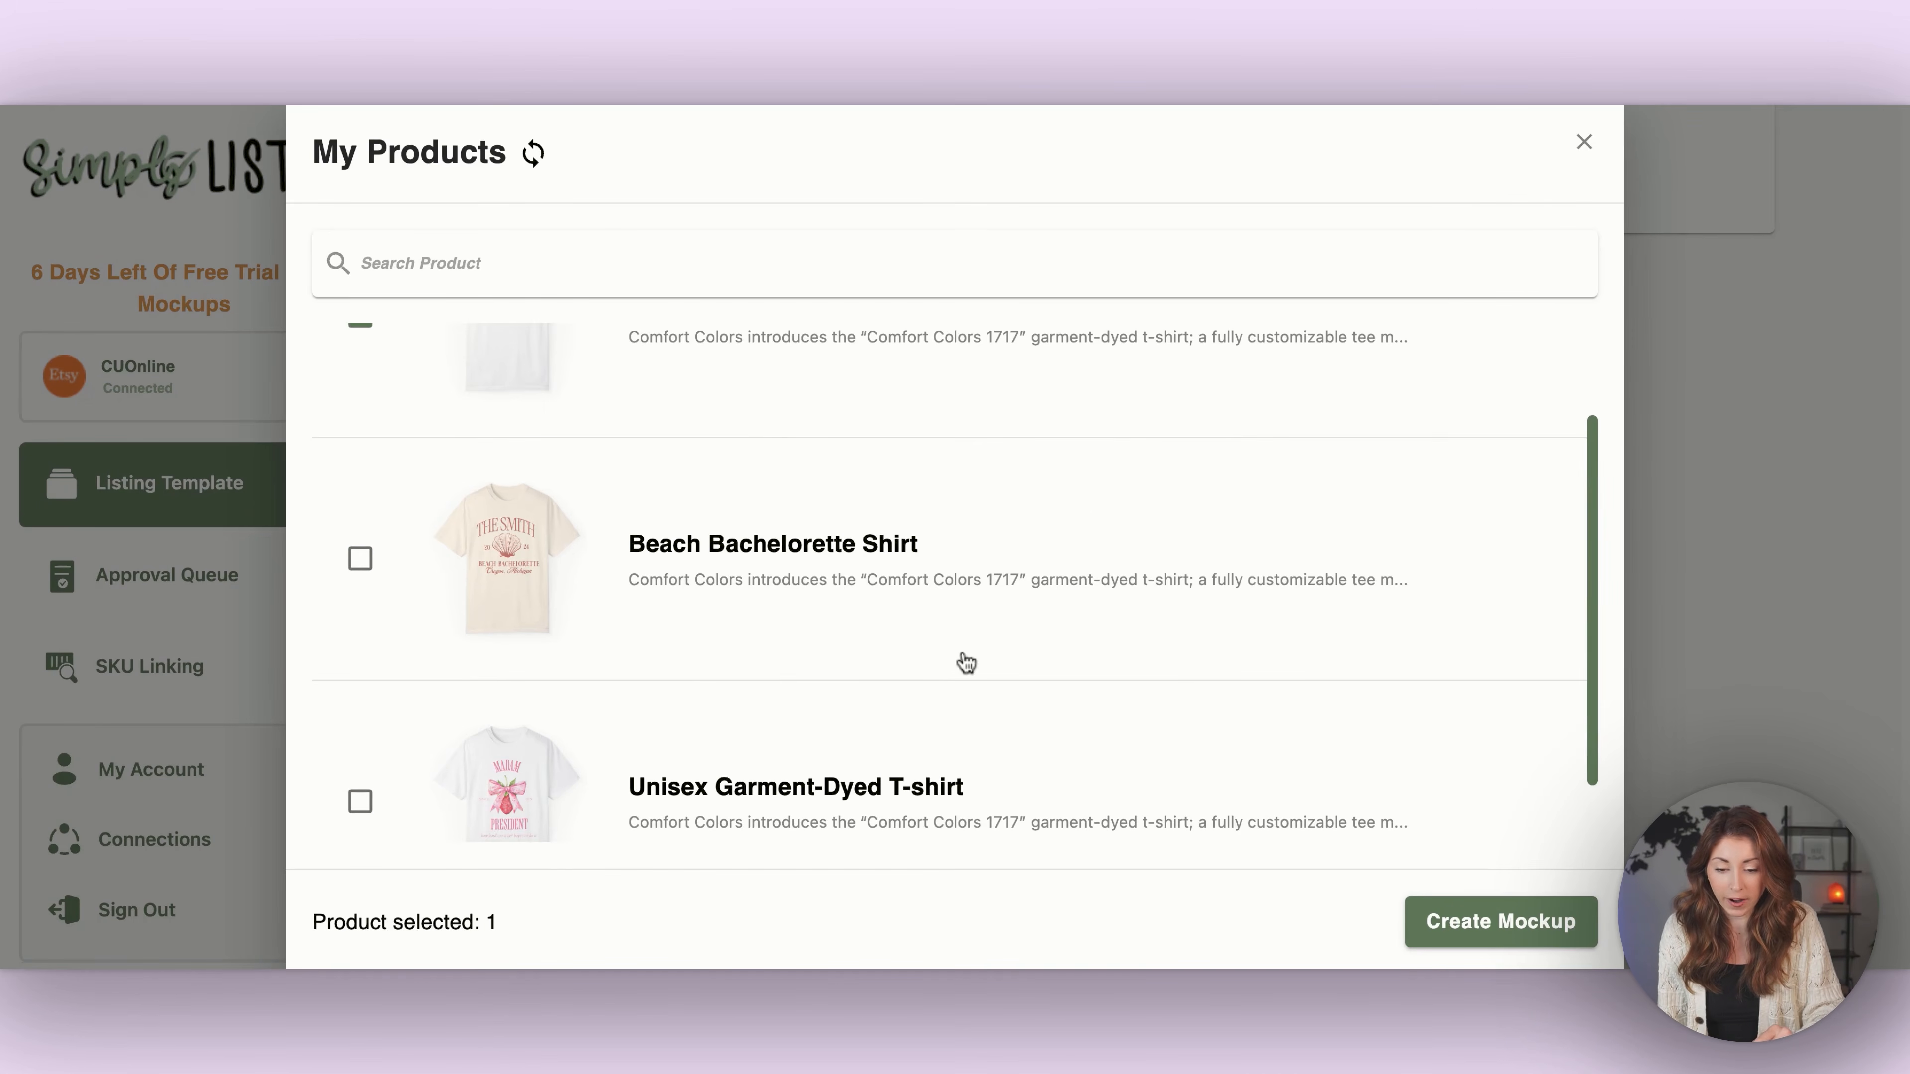
scroll(699, 442, "up", 2)
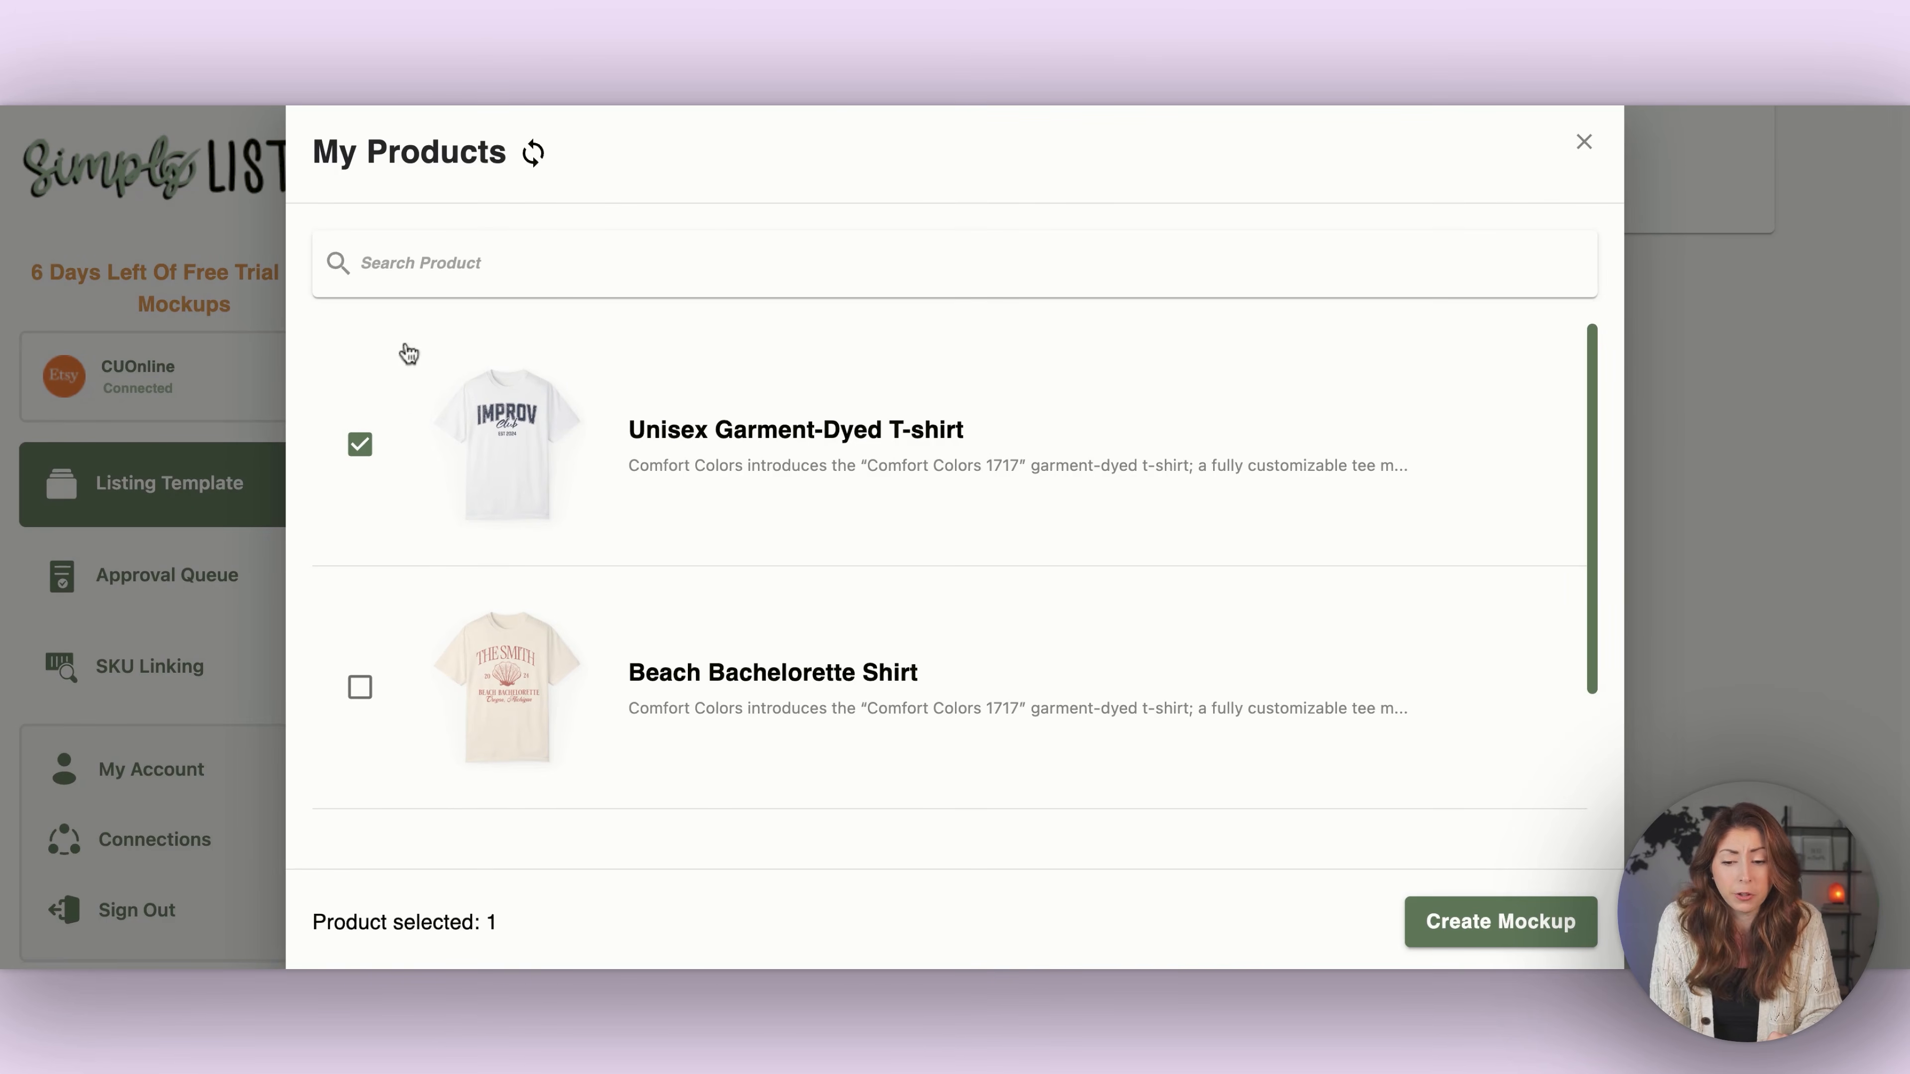
left_click(1491, 922)
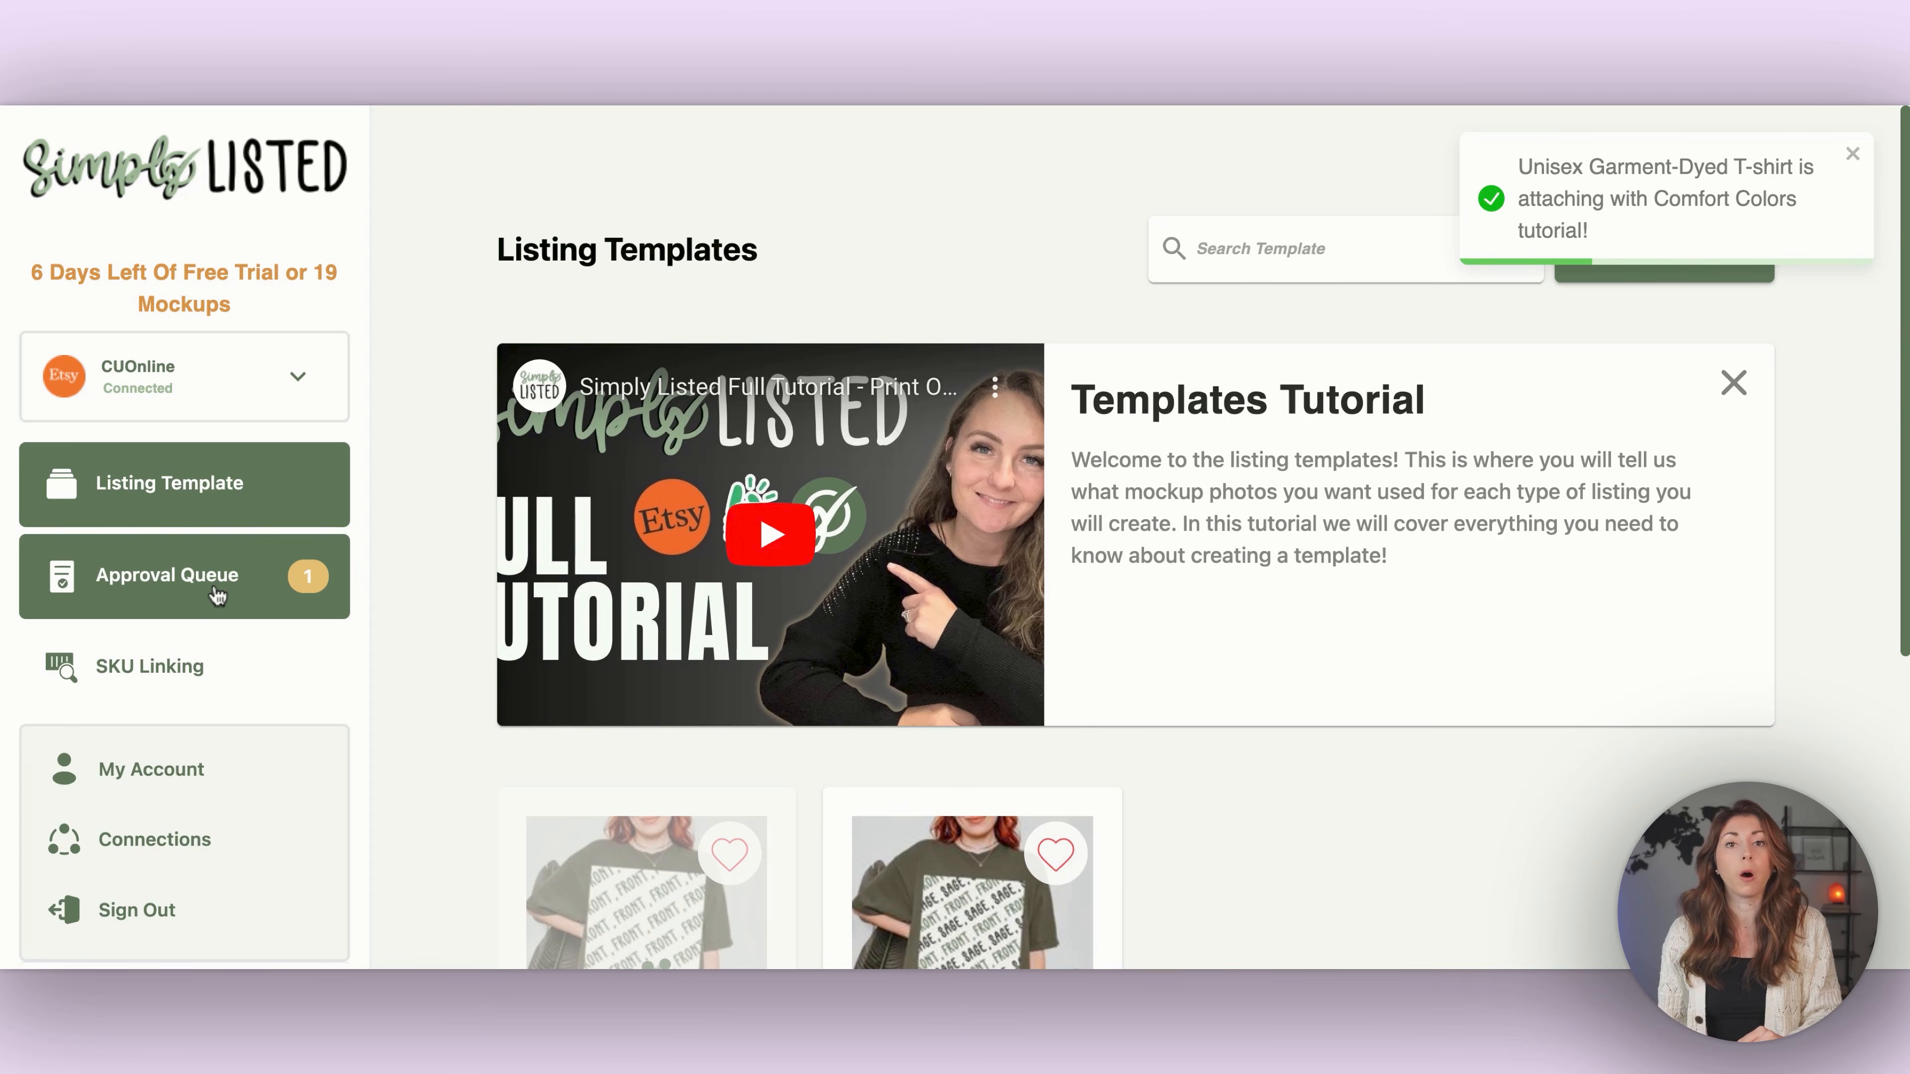
- Examine the Improv Club mockups in the Approval Queue, including the white shirt preview, and look over the publishing options
left_click(217, 595)
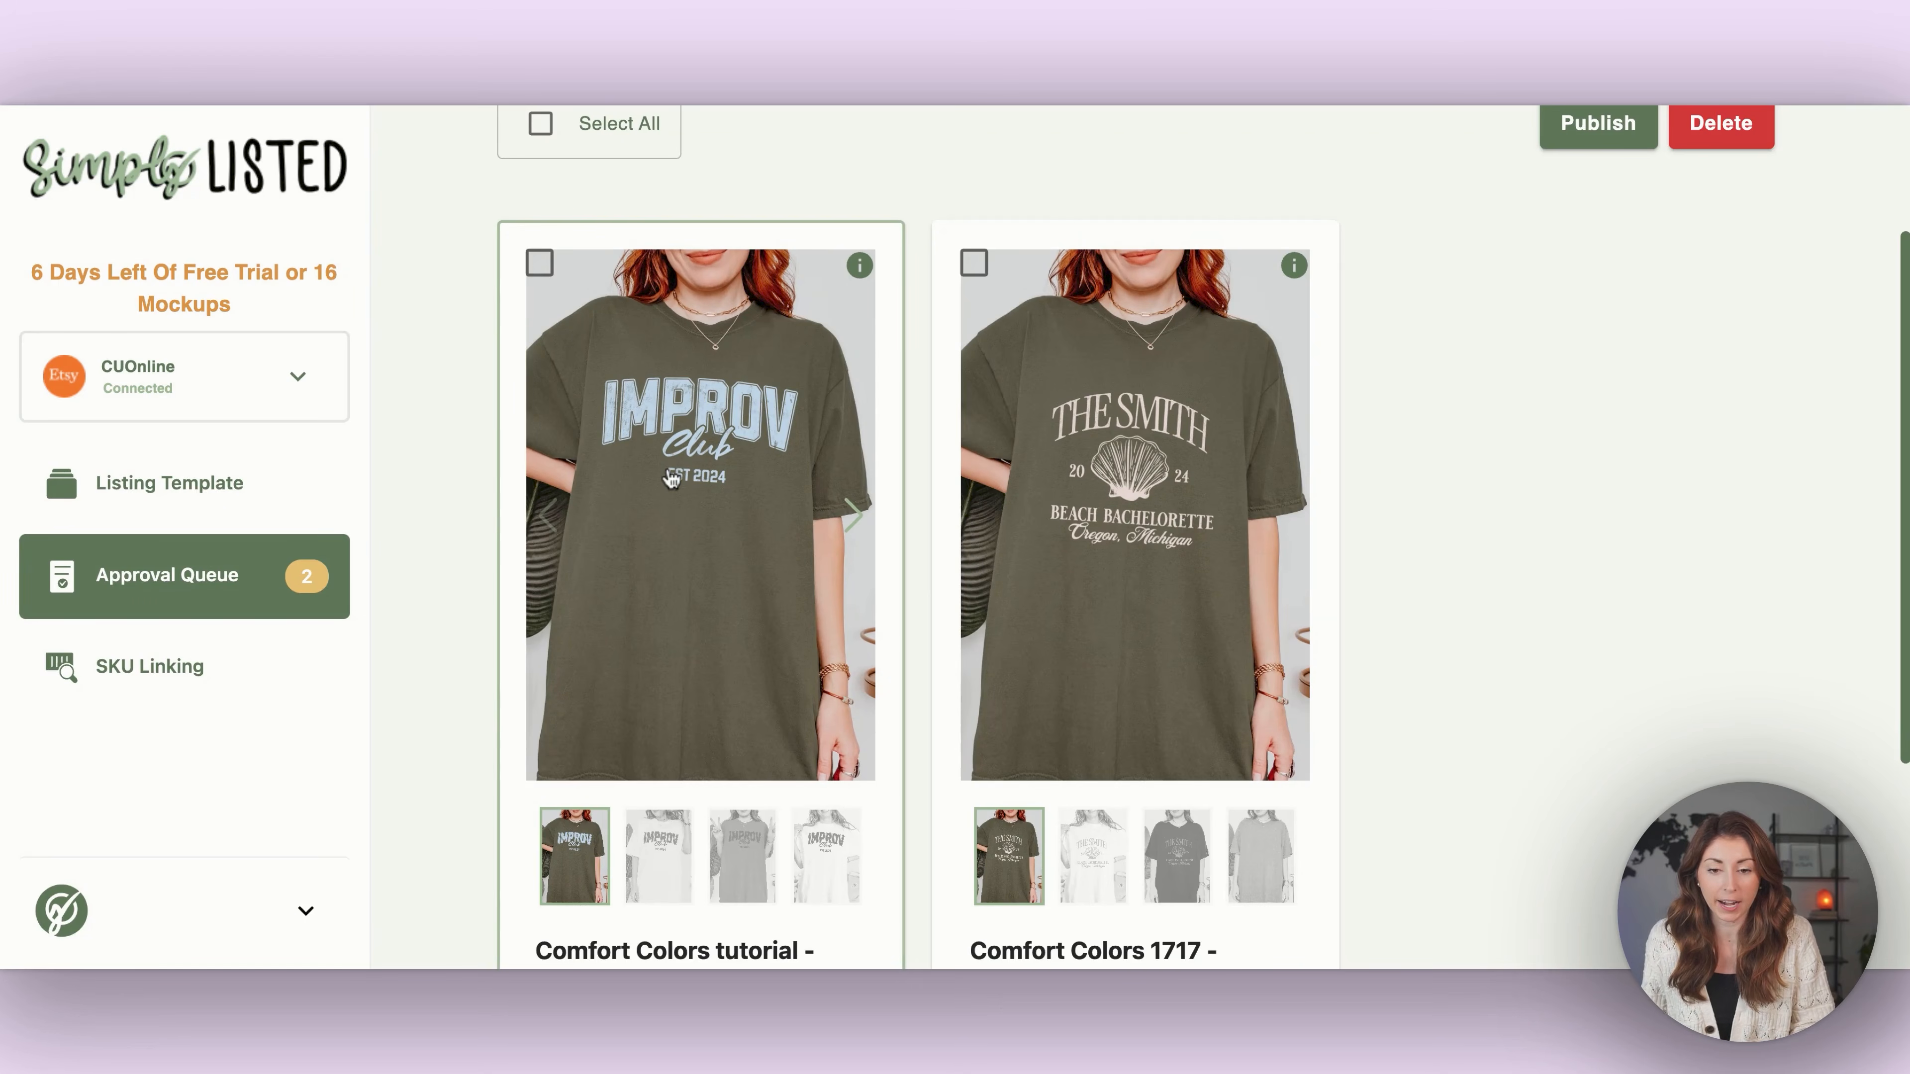
left_click(802, 444)
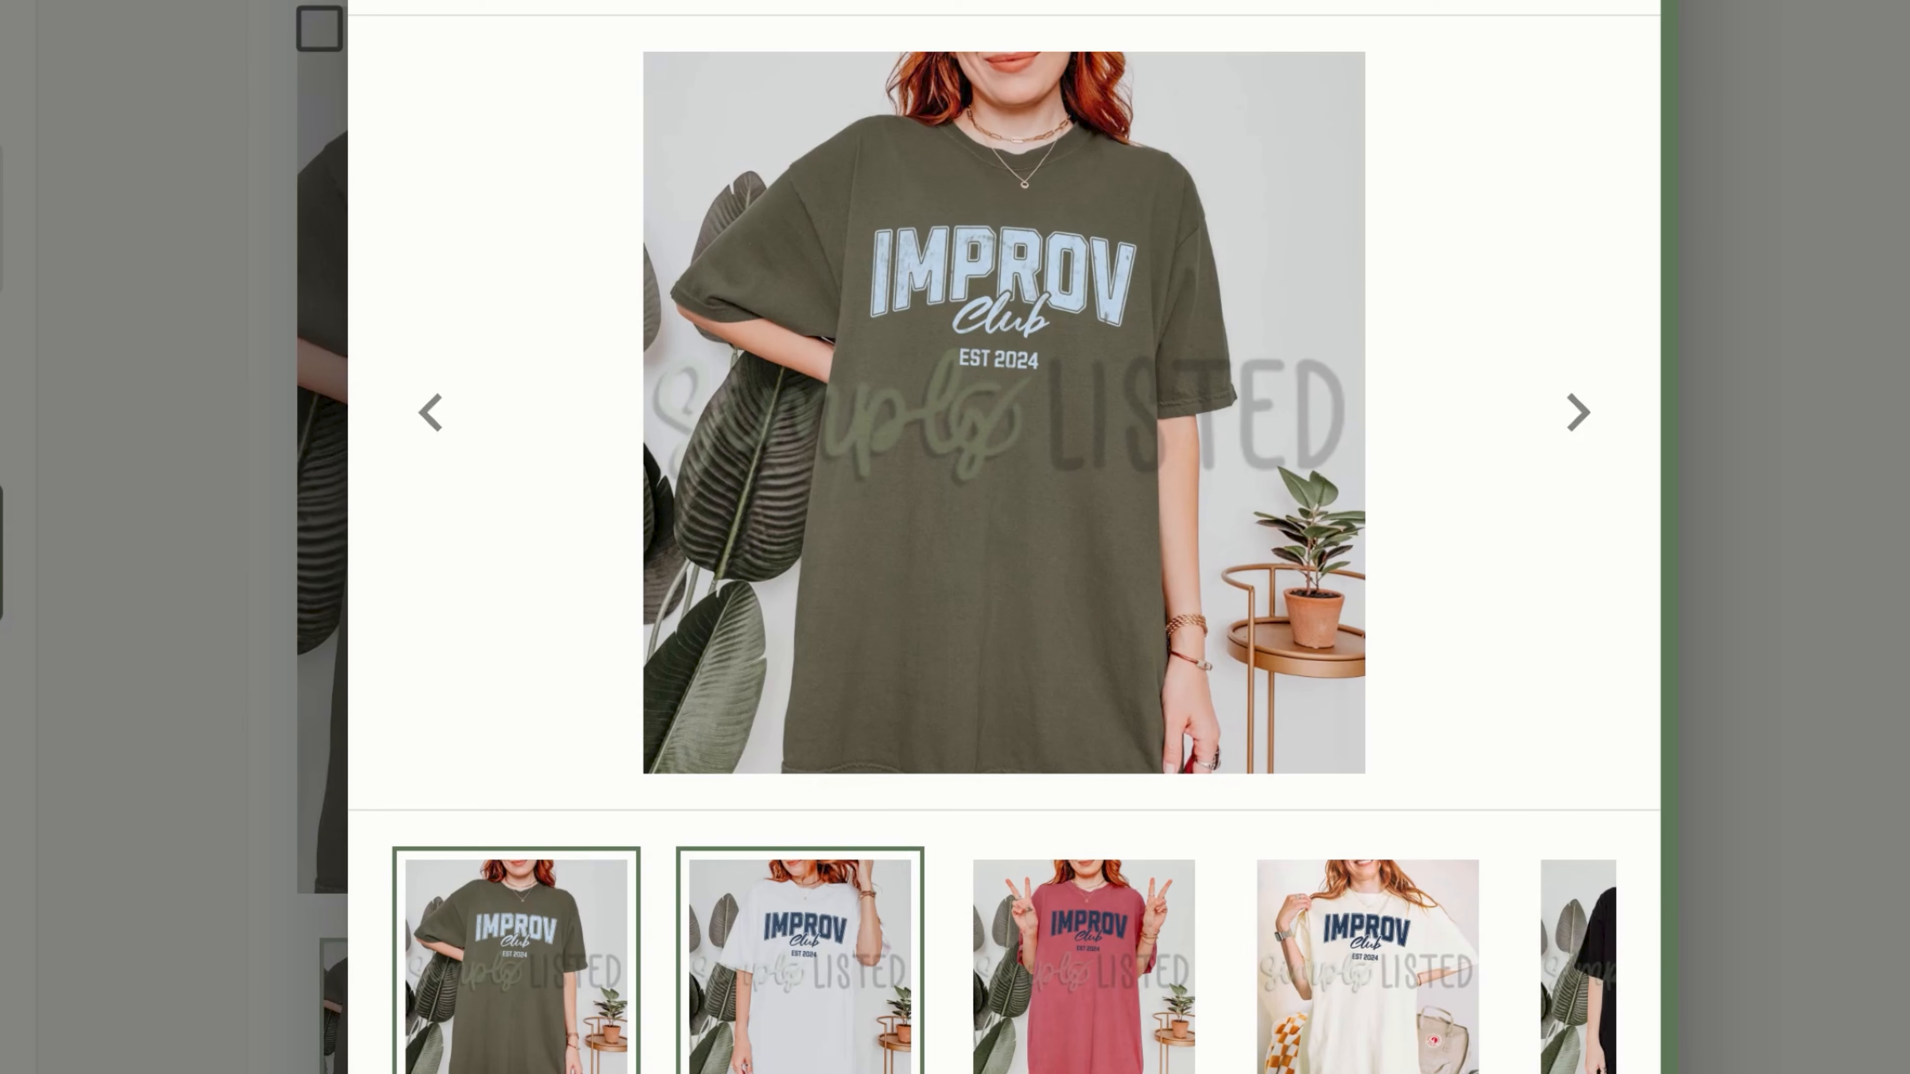
left_click(834, 1012)
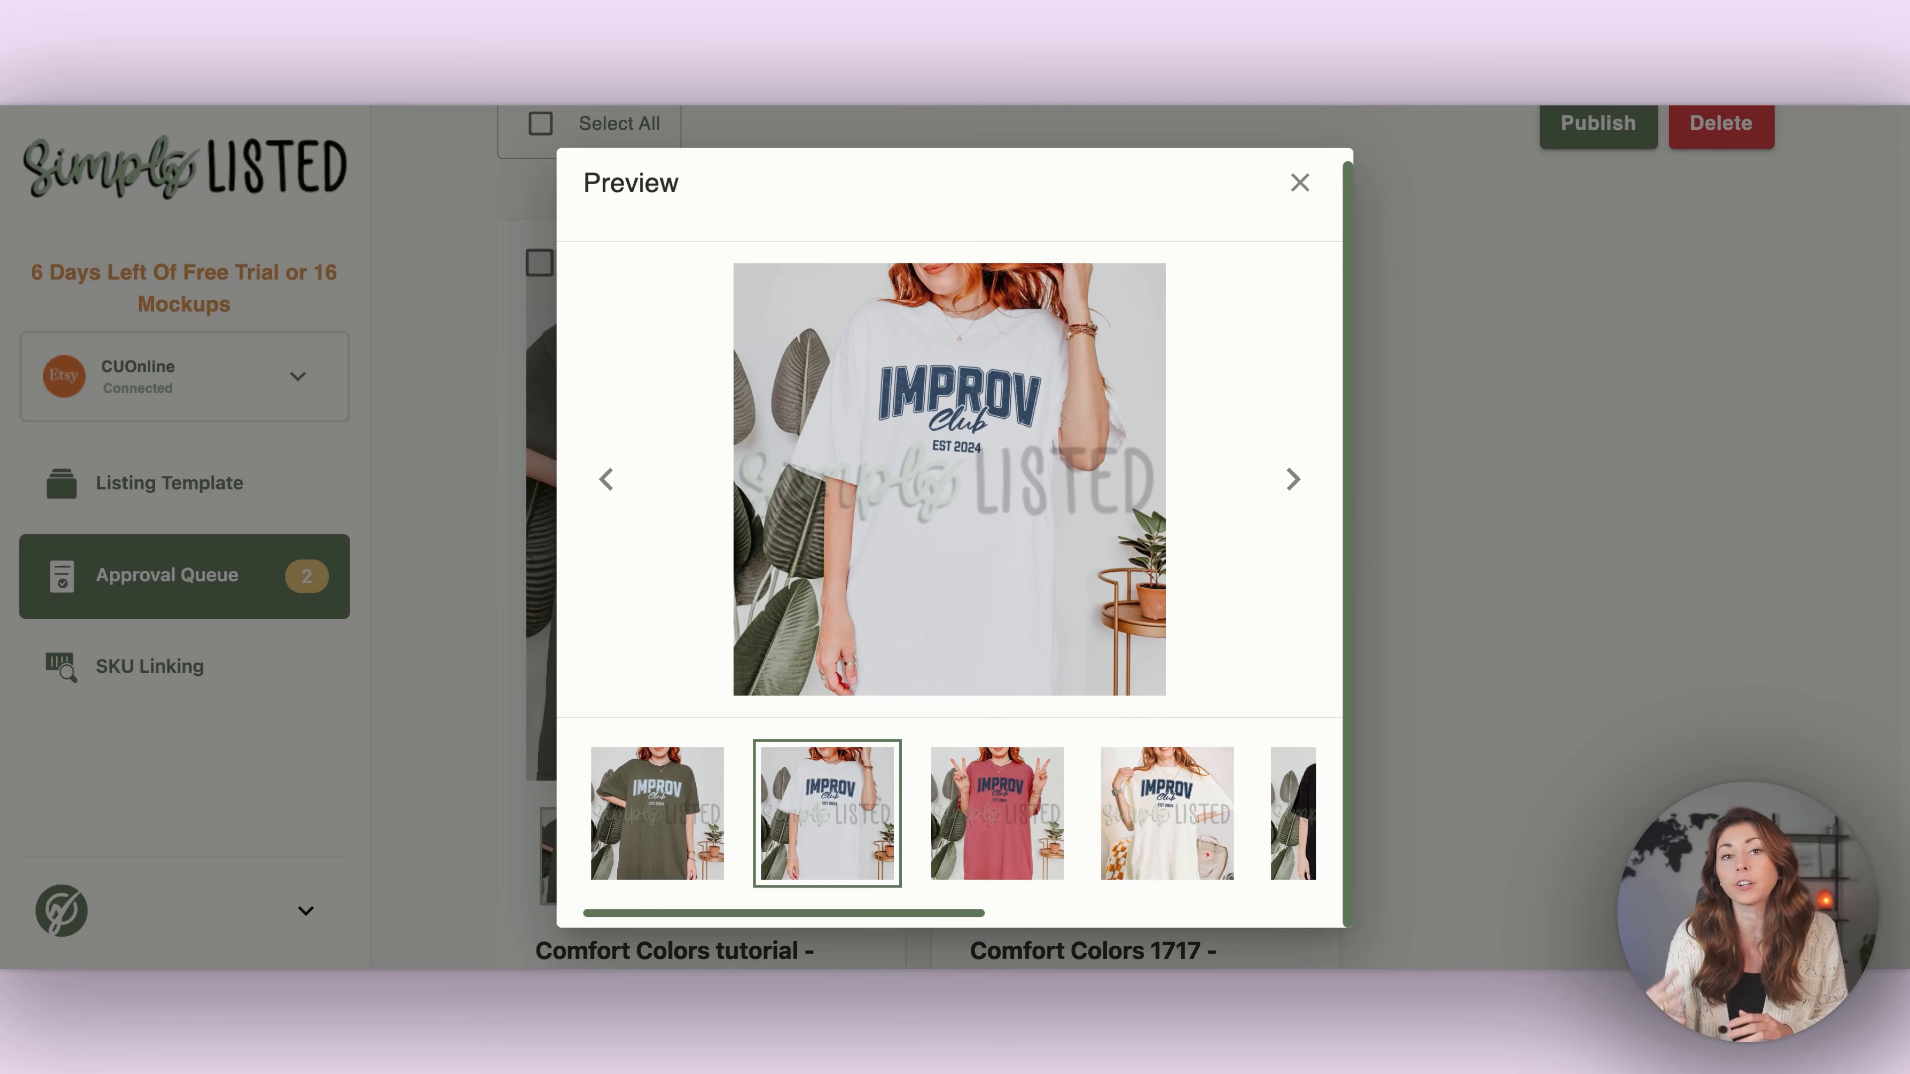
left_click(686, 112)
scroll(584, 716, "down", 4)
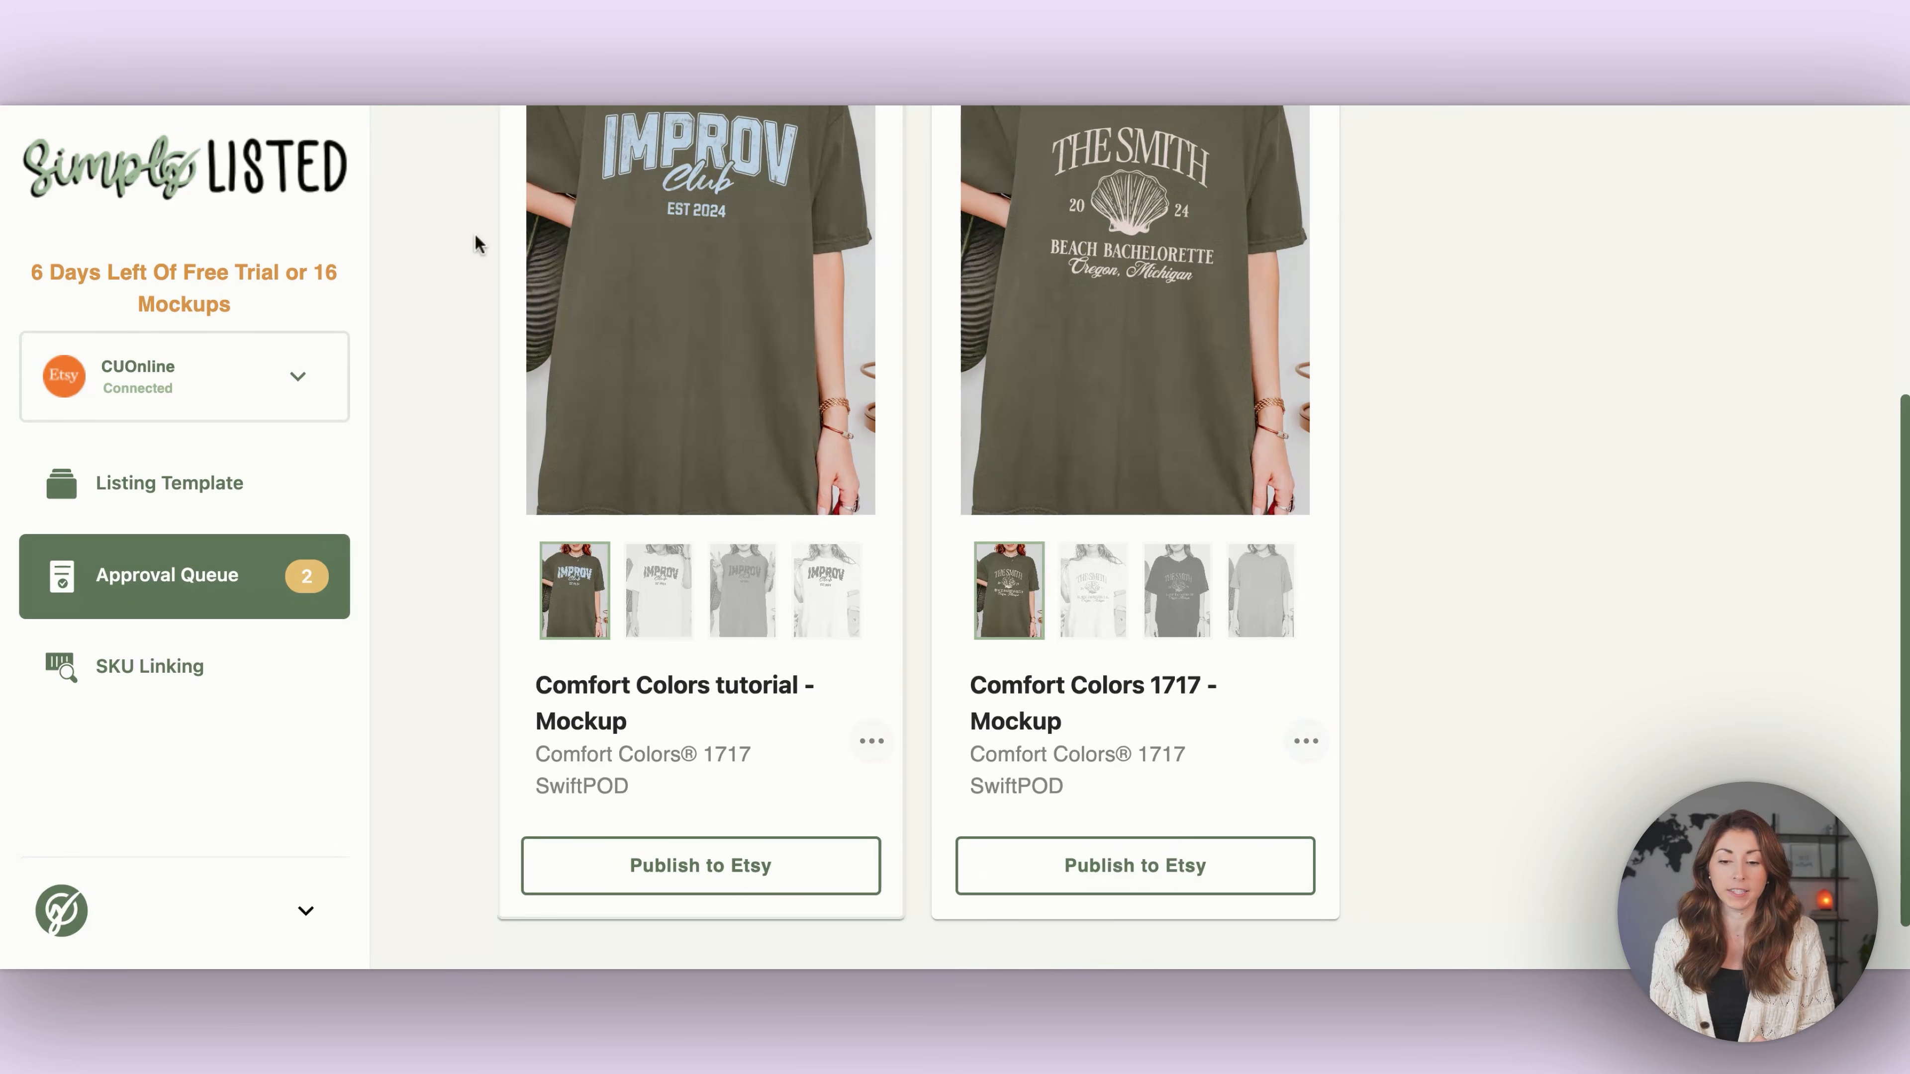
scroll(474, 233, "up", 6)
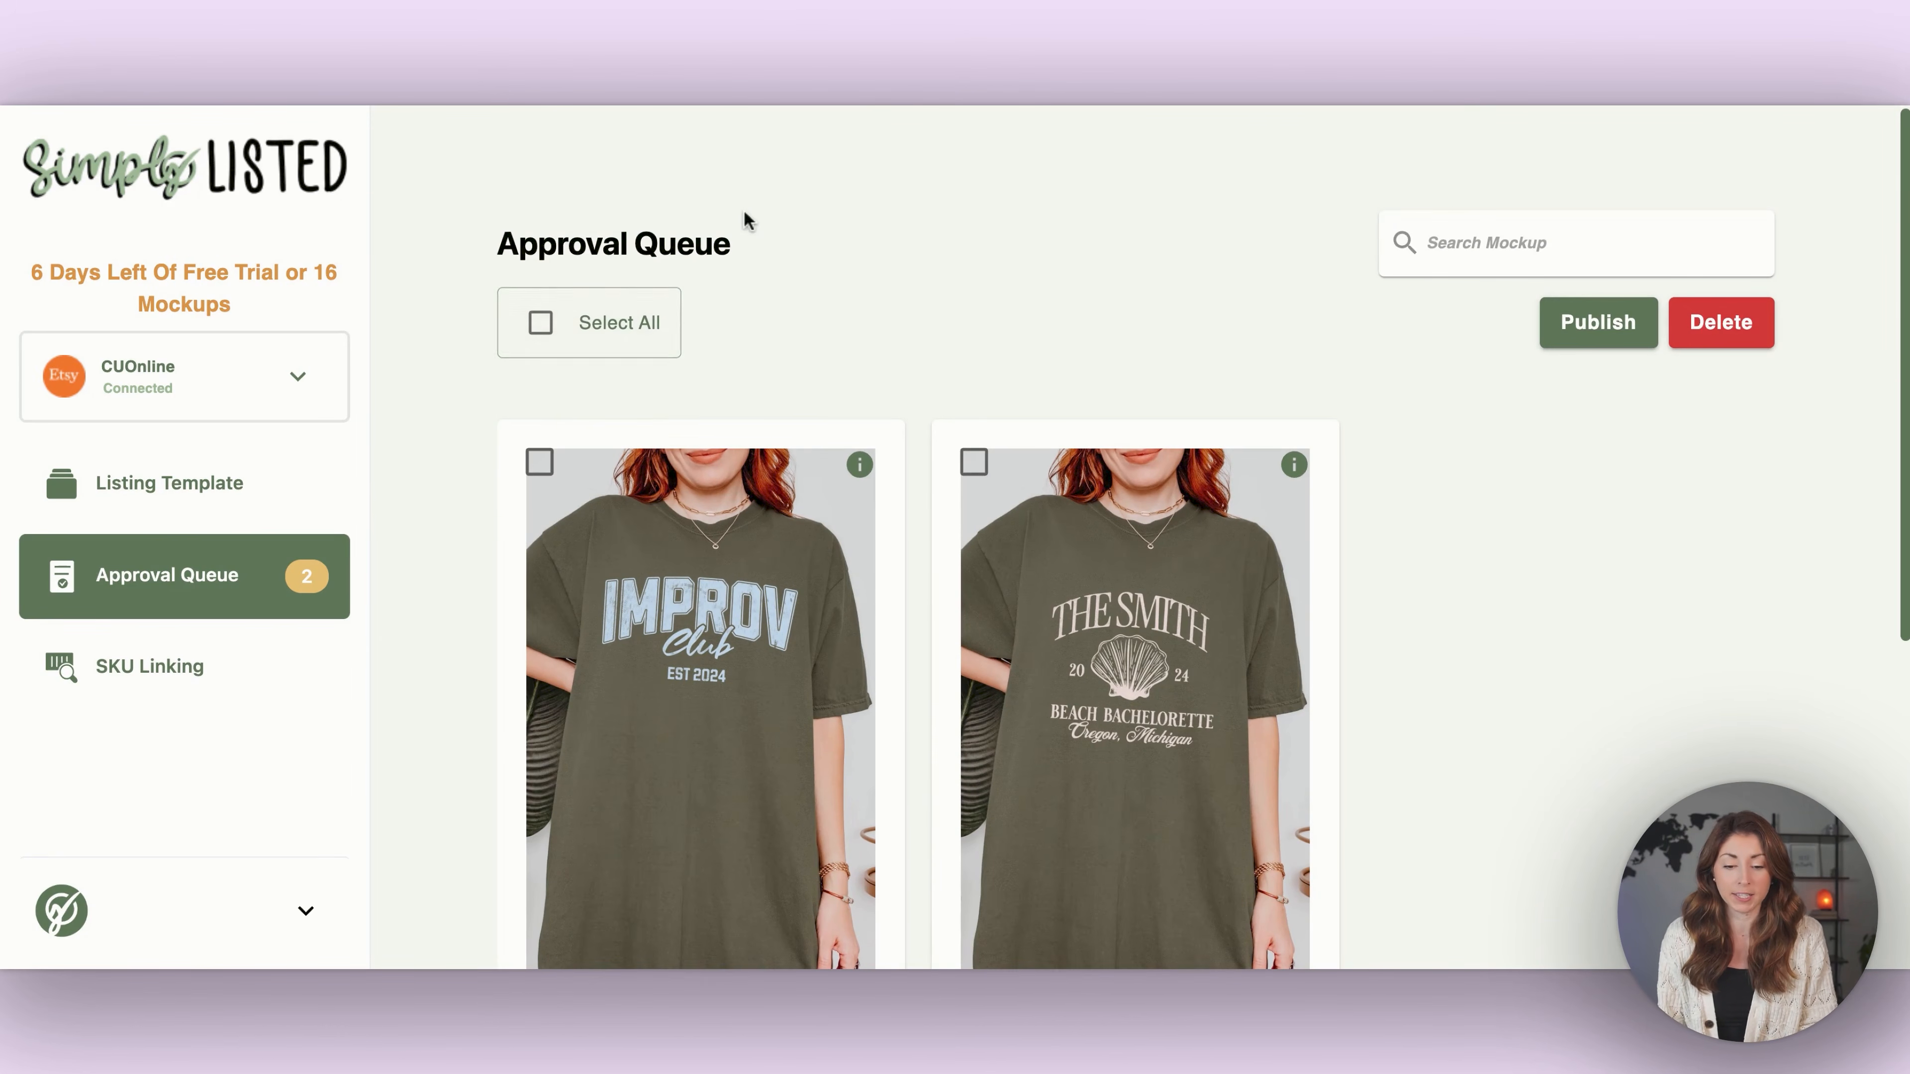
scroll(746, 222, "down", 6)
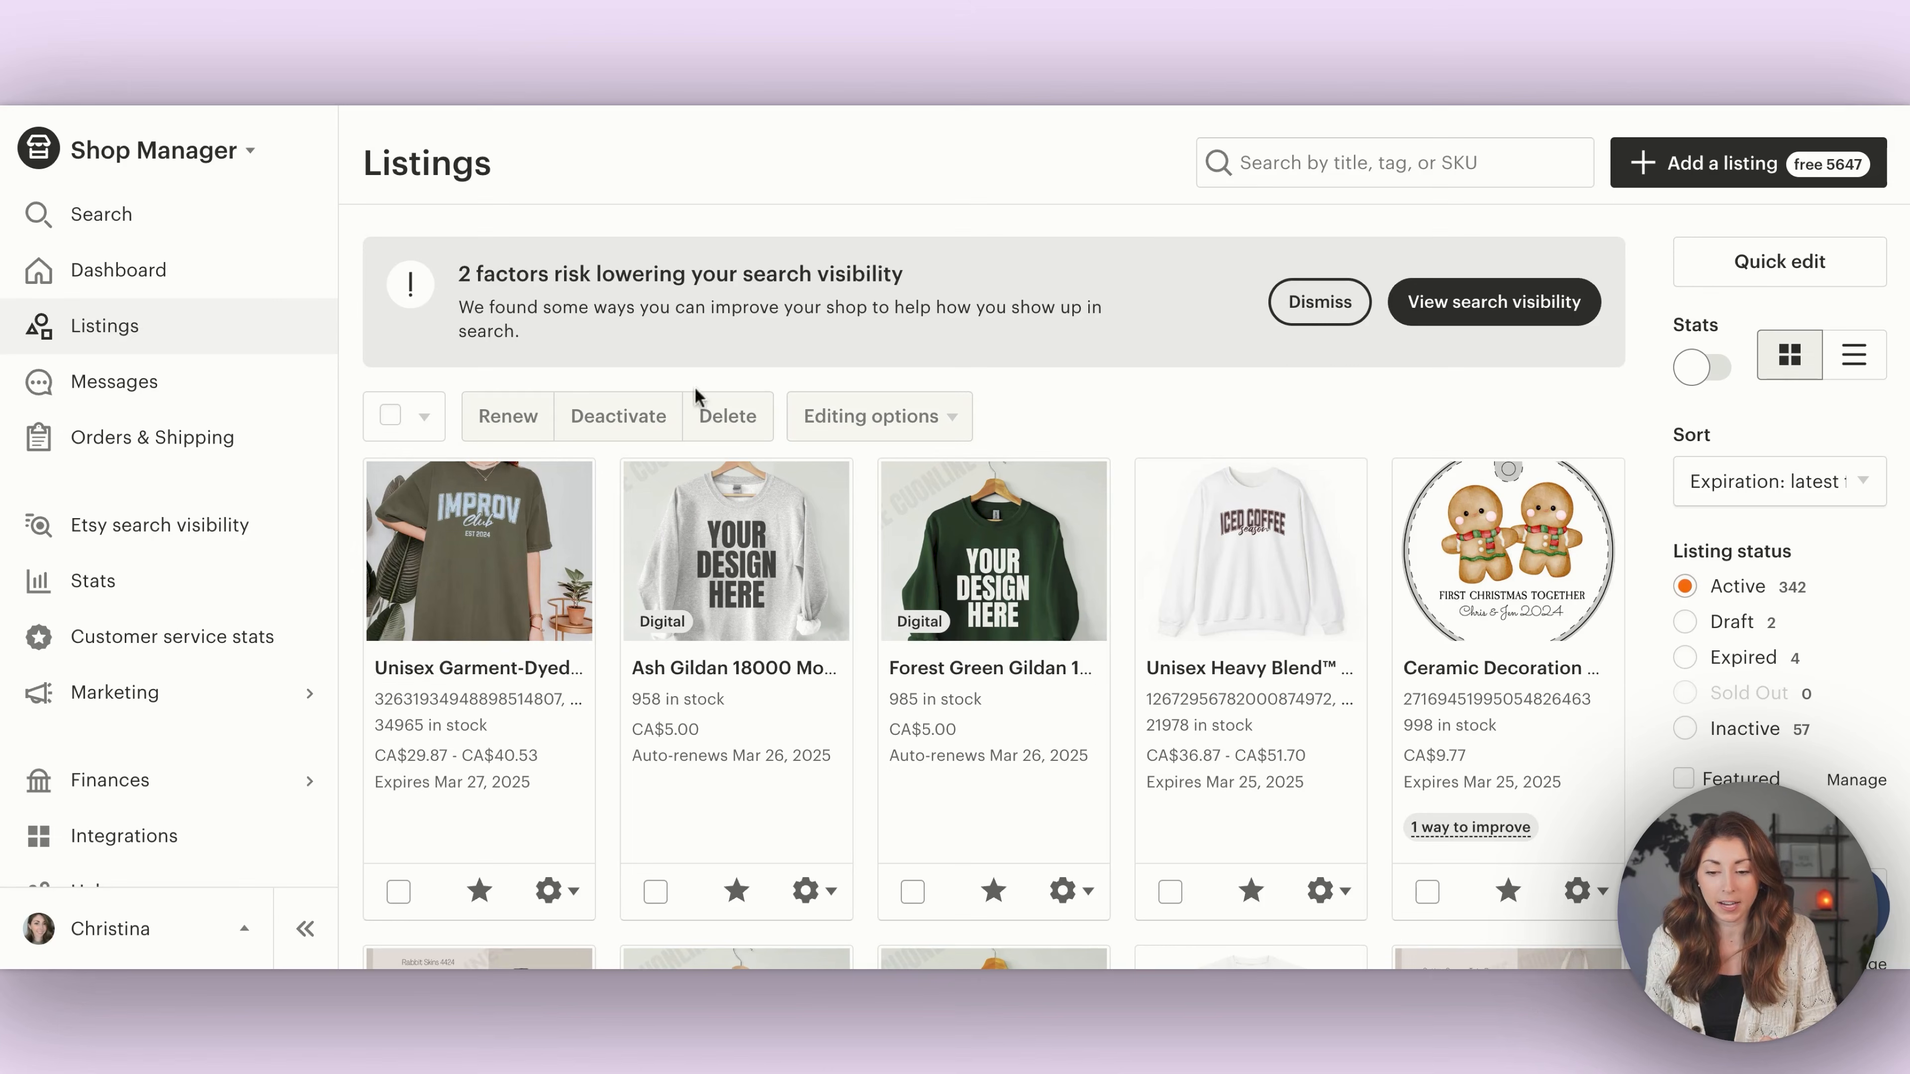
- In Etsy Shop Manager, open the Improv Club Unisex Garment-Dyed T-shirt listing and delete its black and red shirt photos
left_click(782, 595)
scroll(767, 380, "down", 8)
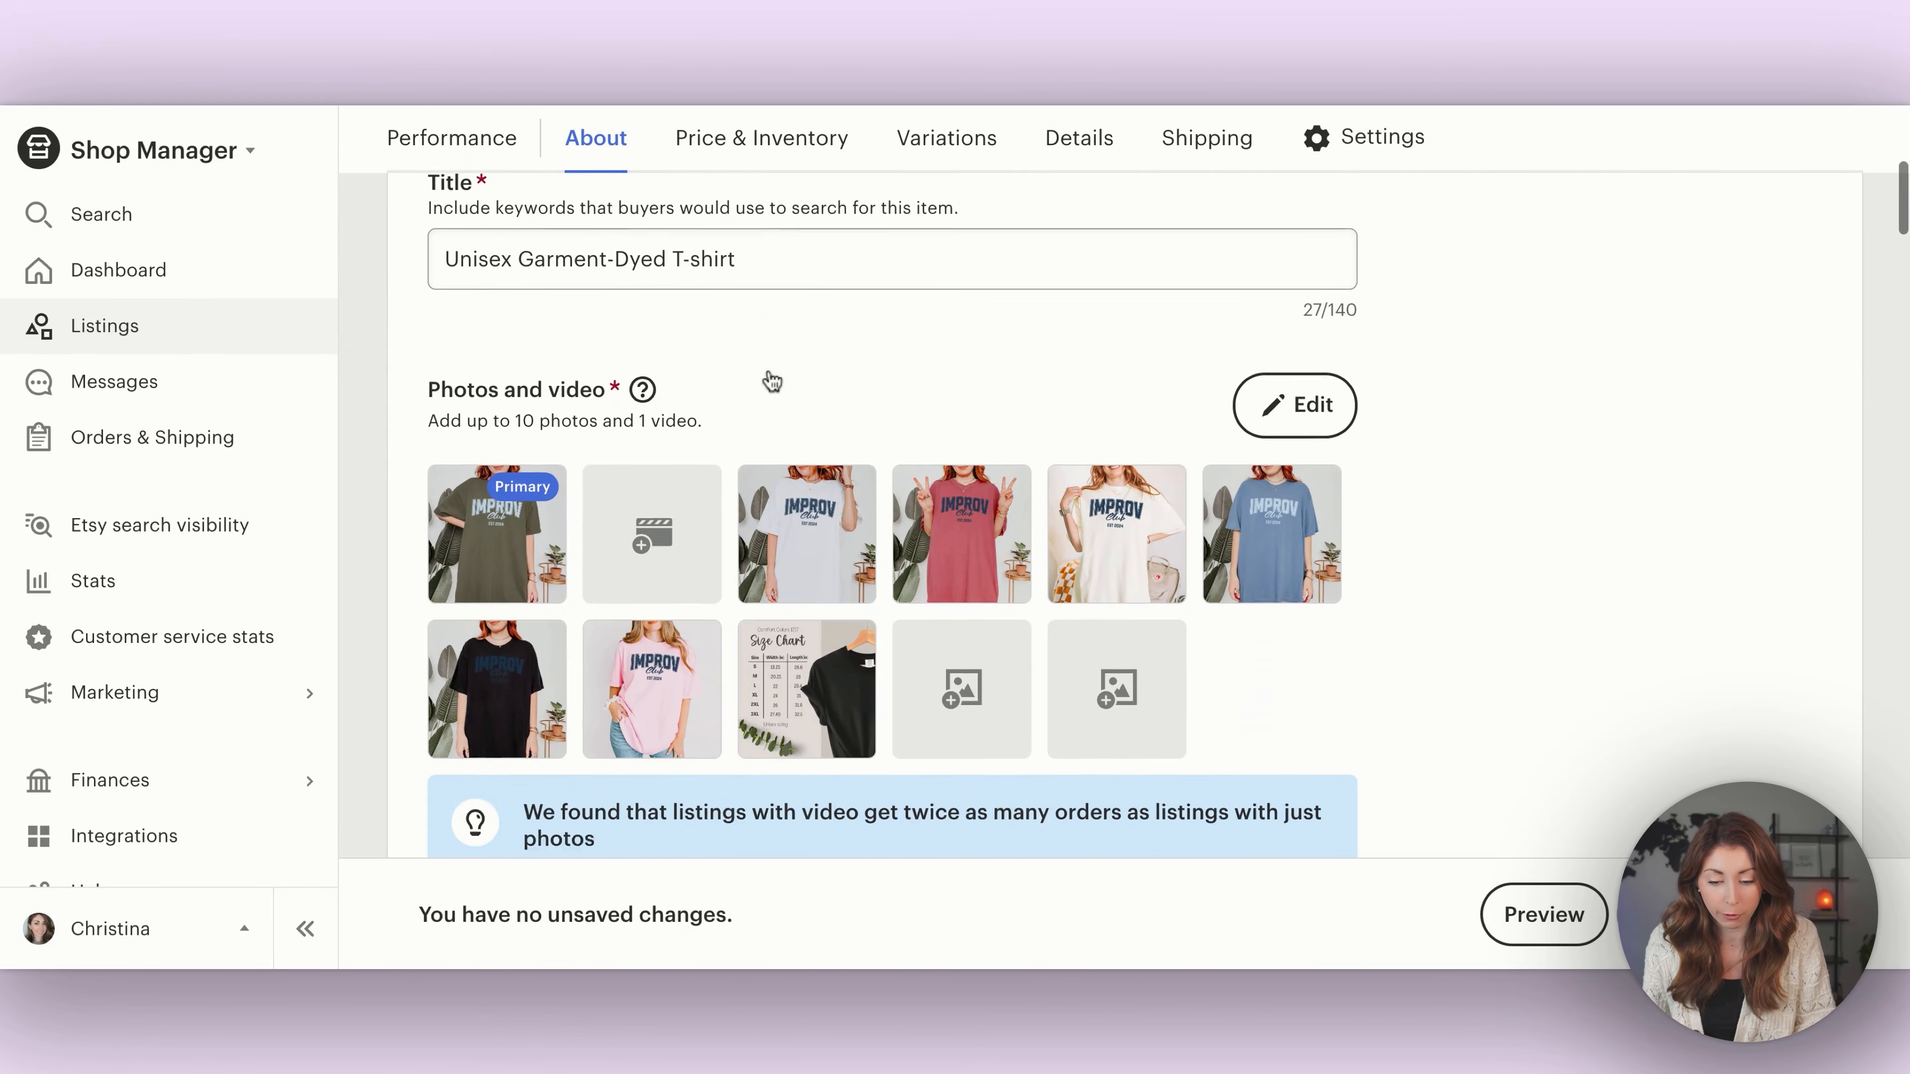
mouse_move(466, 598)
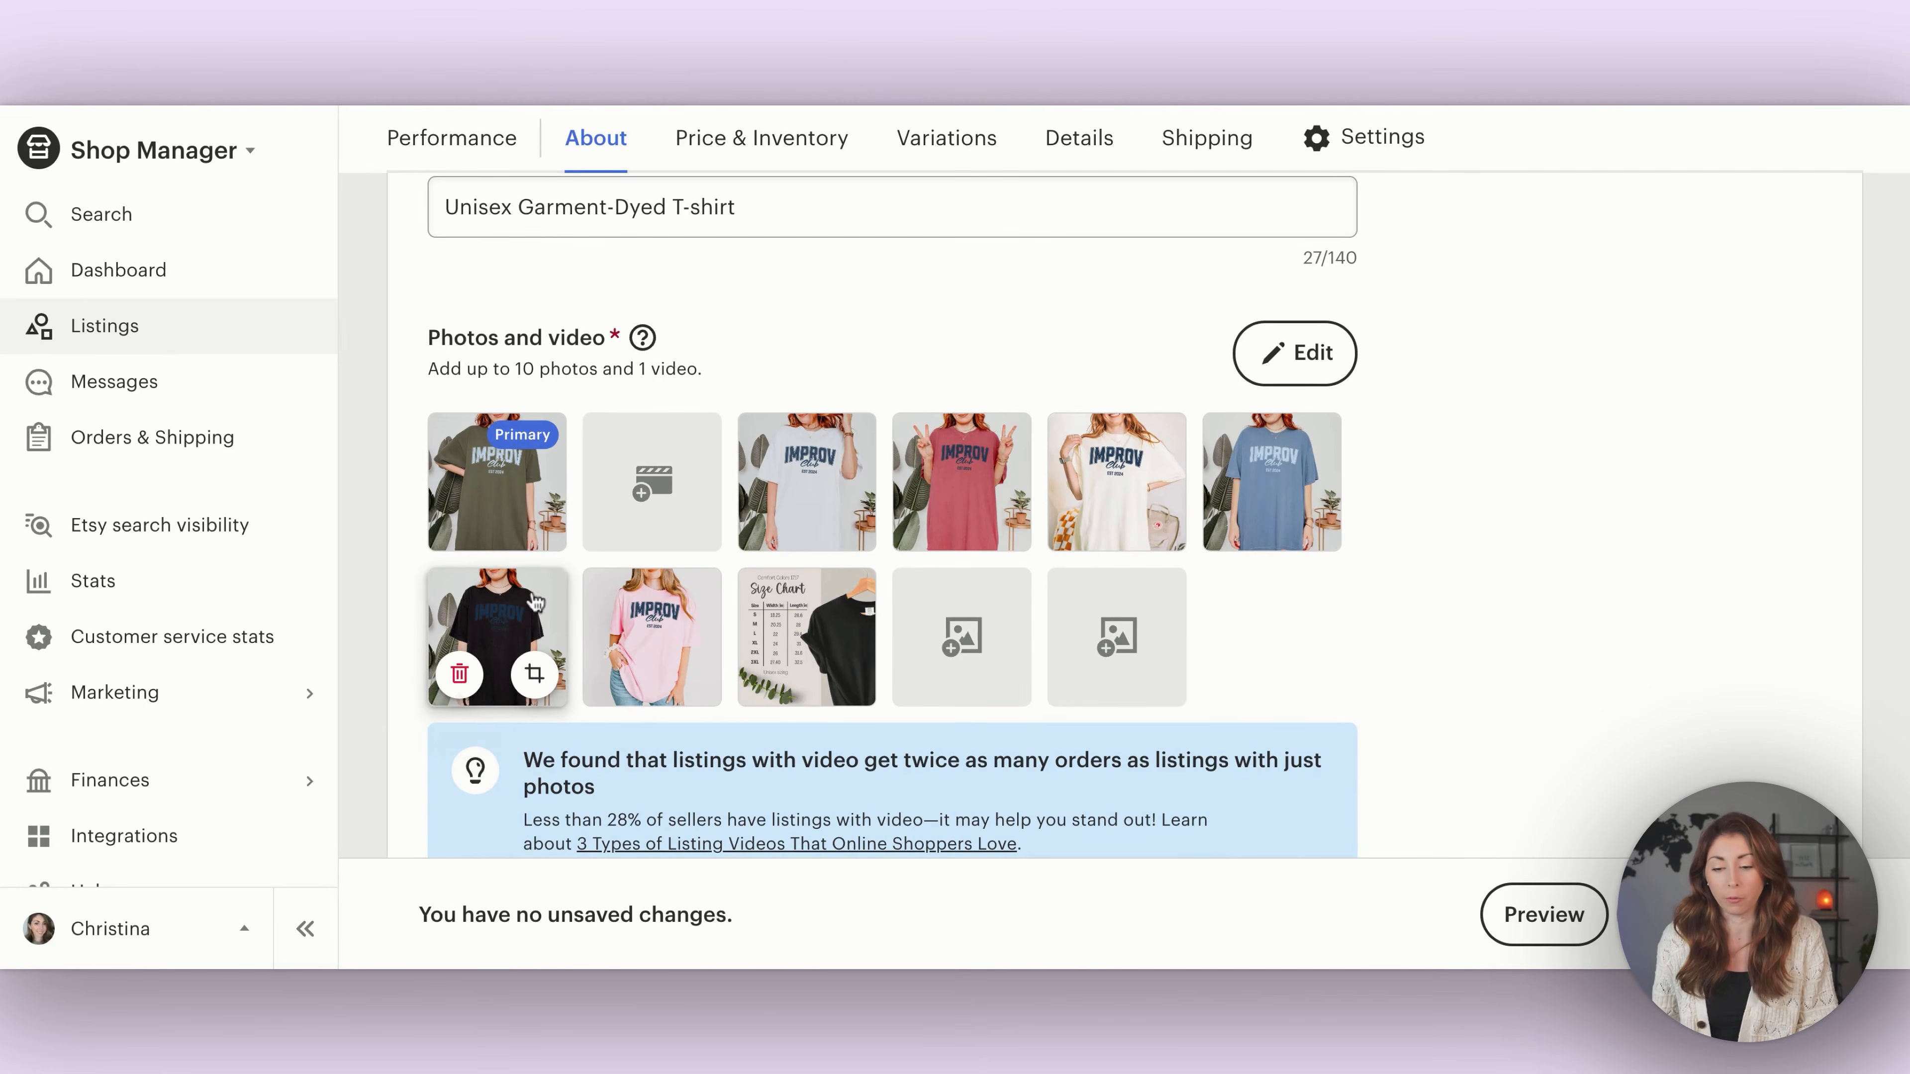
left_click(460, 676)
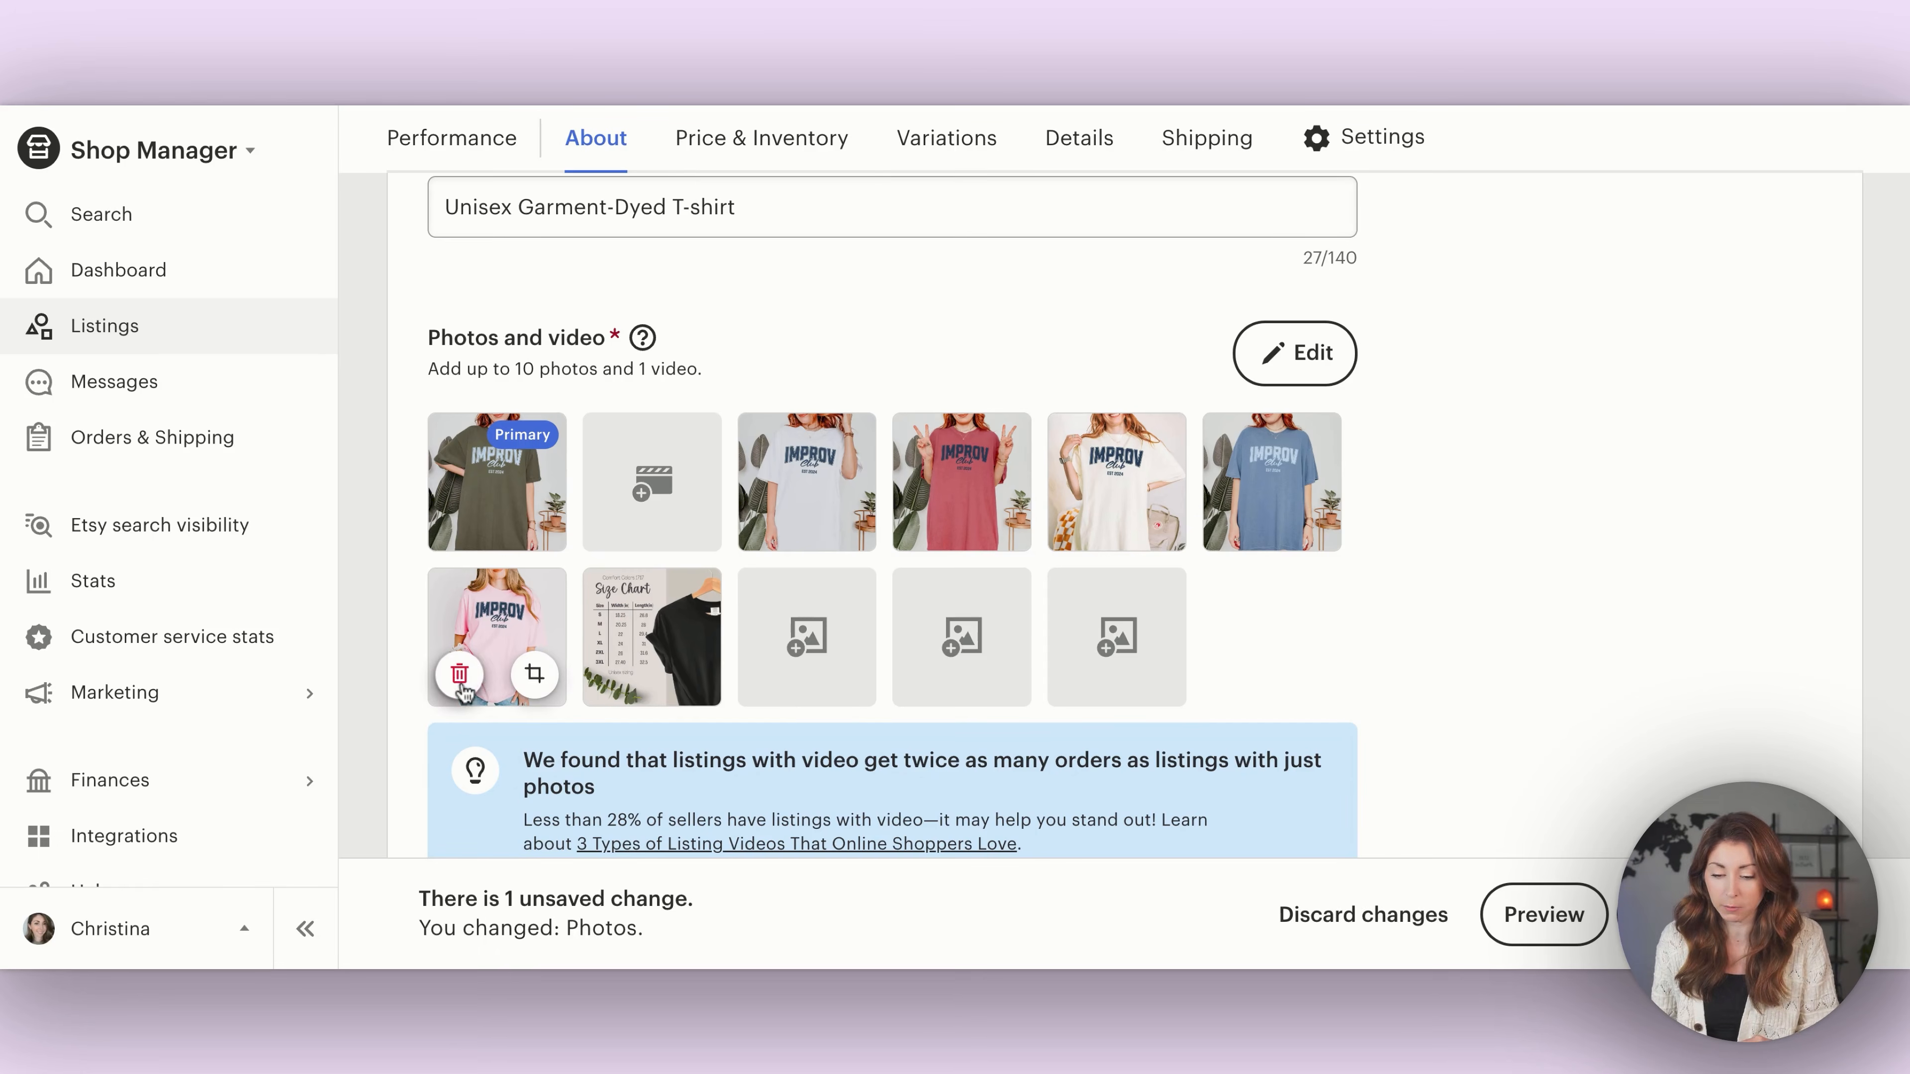
left_click(925, 524)
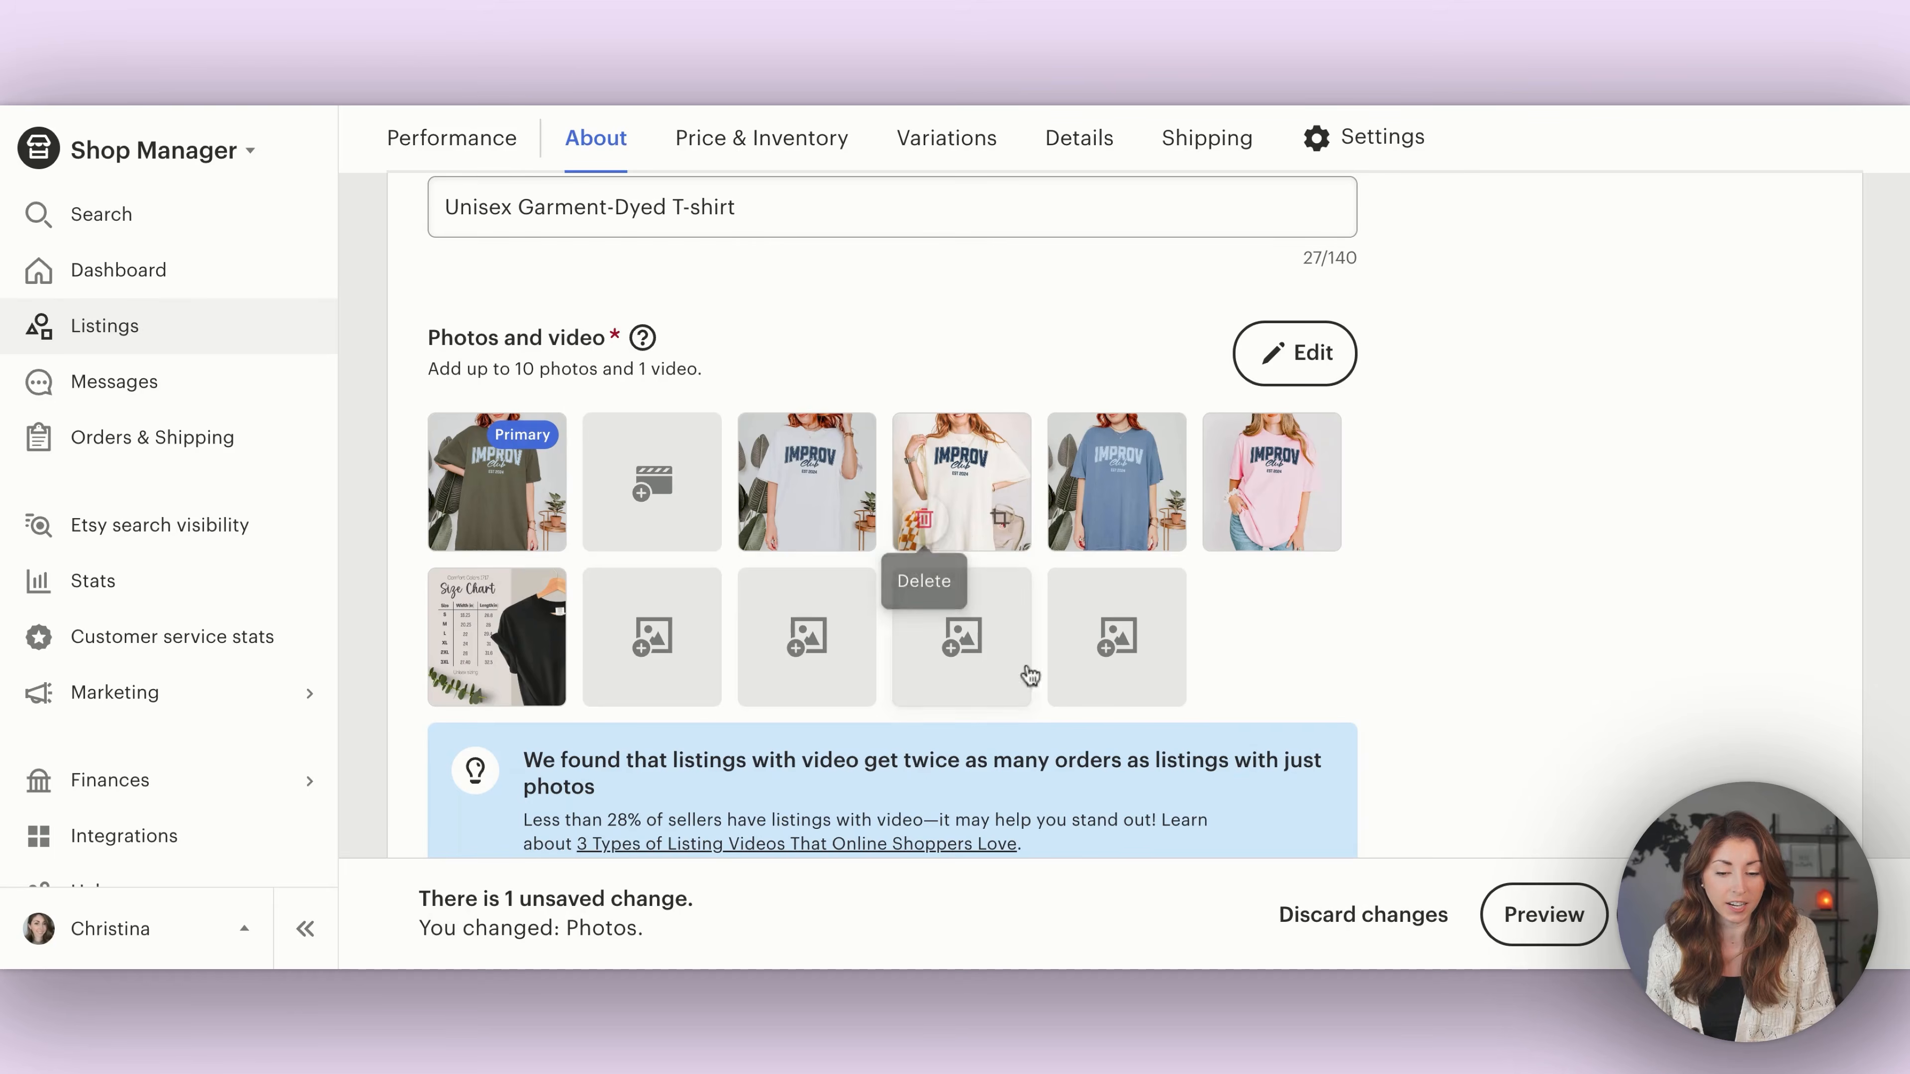
- Review the listing's price and variation table, and open the variation manager to examine its color and size options
scroll(1539, 440, "down", 6)
scroll(1538, 440, "down", 15)
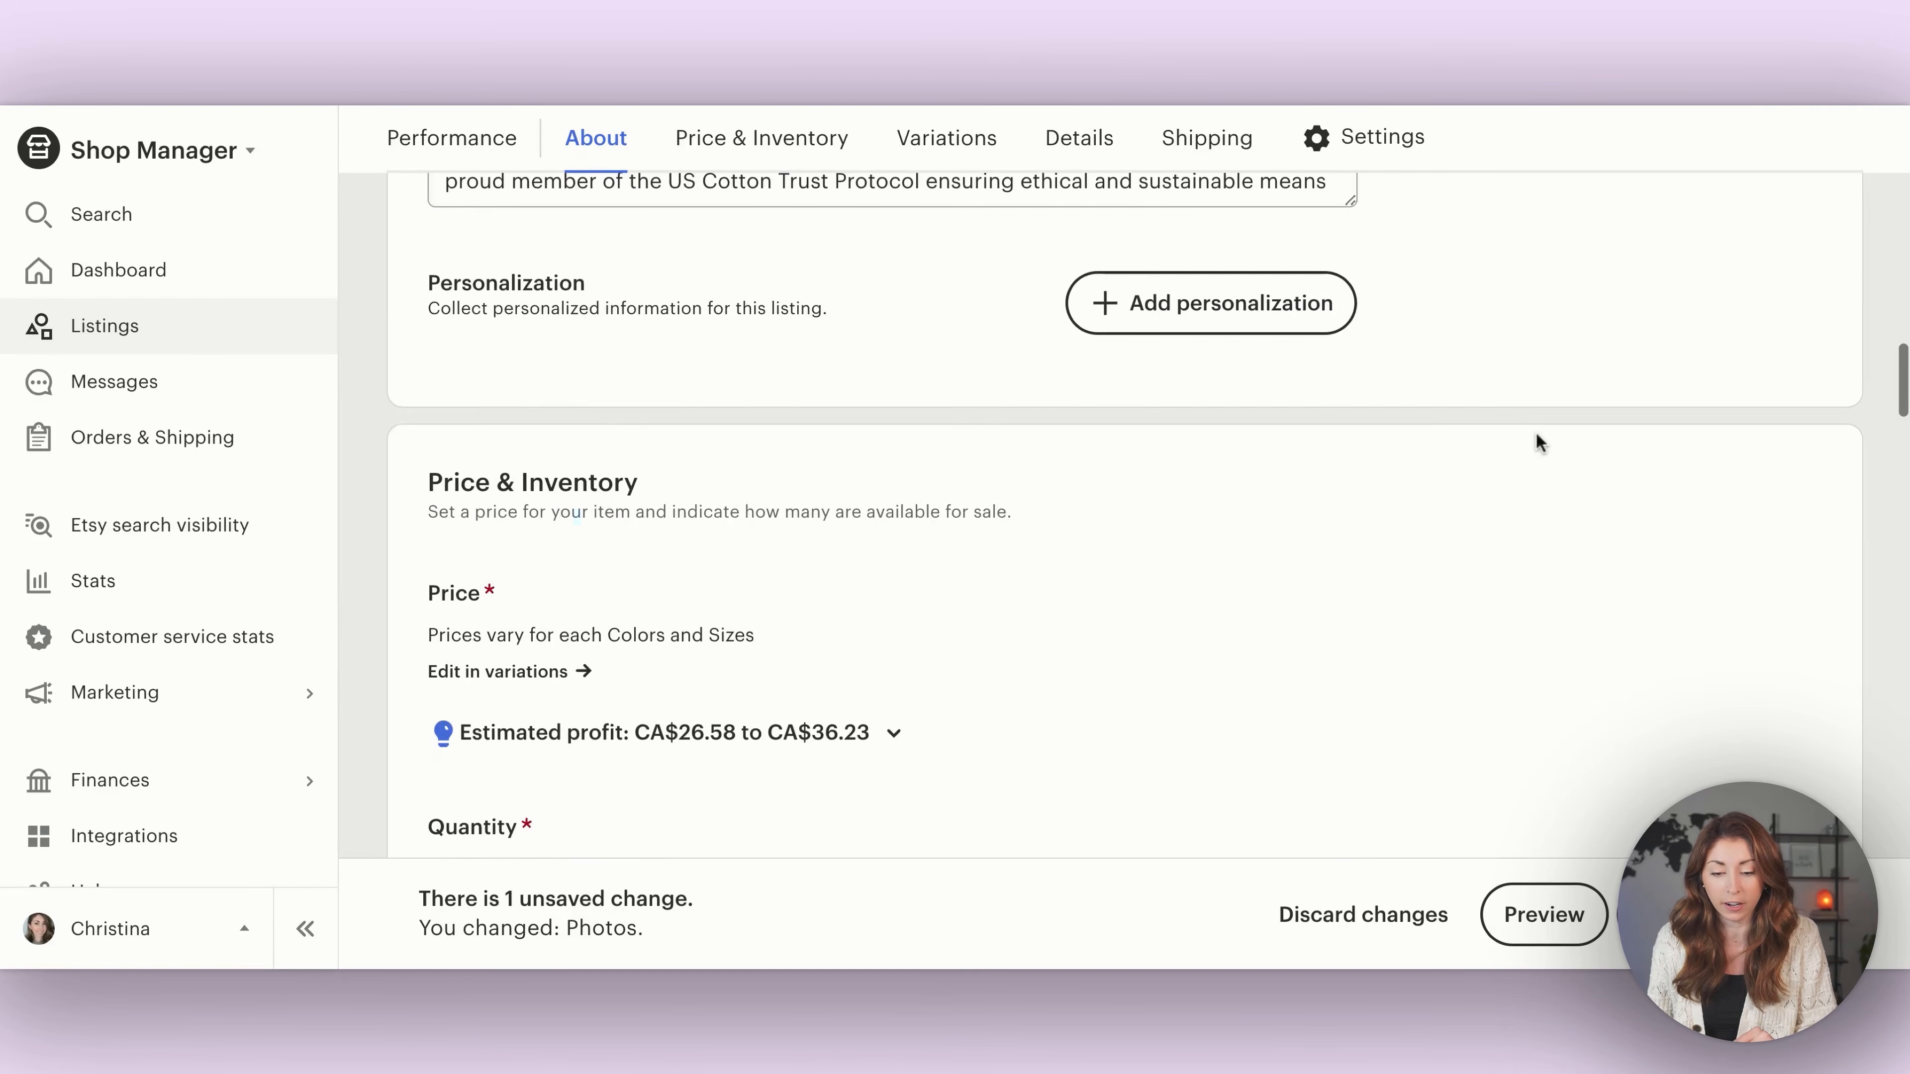
scroll(526, 481, "down", 2)
scroll(526, 481, "up", 4)
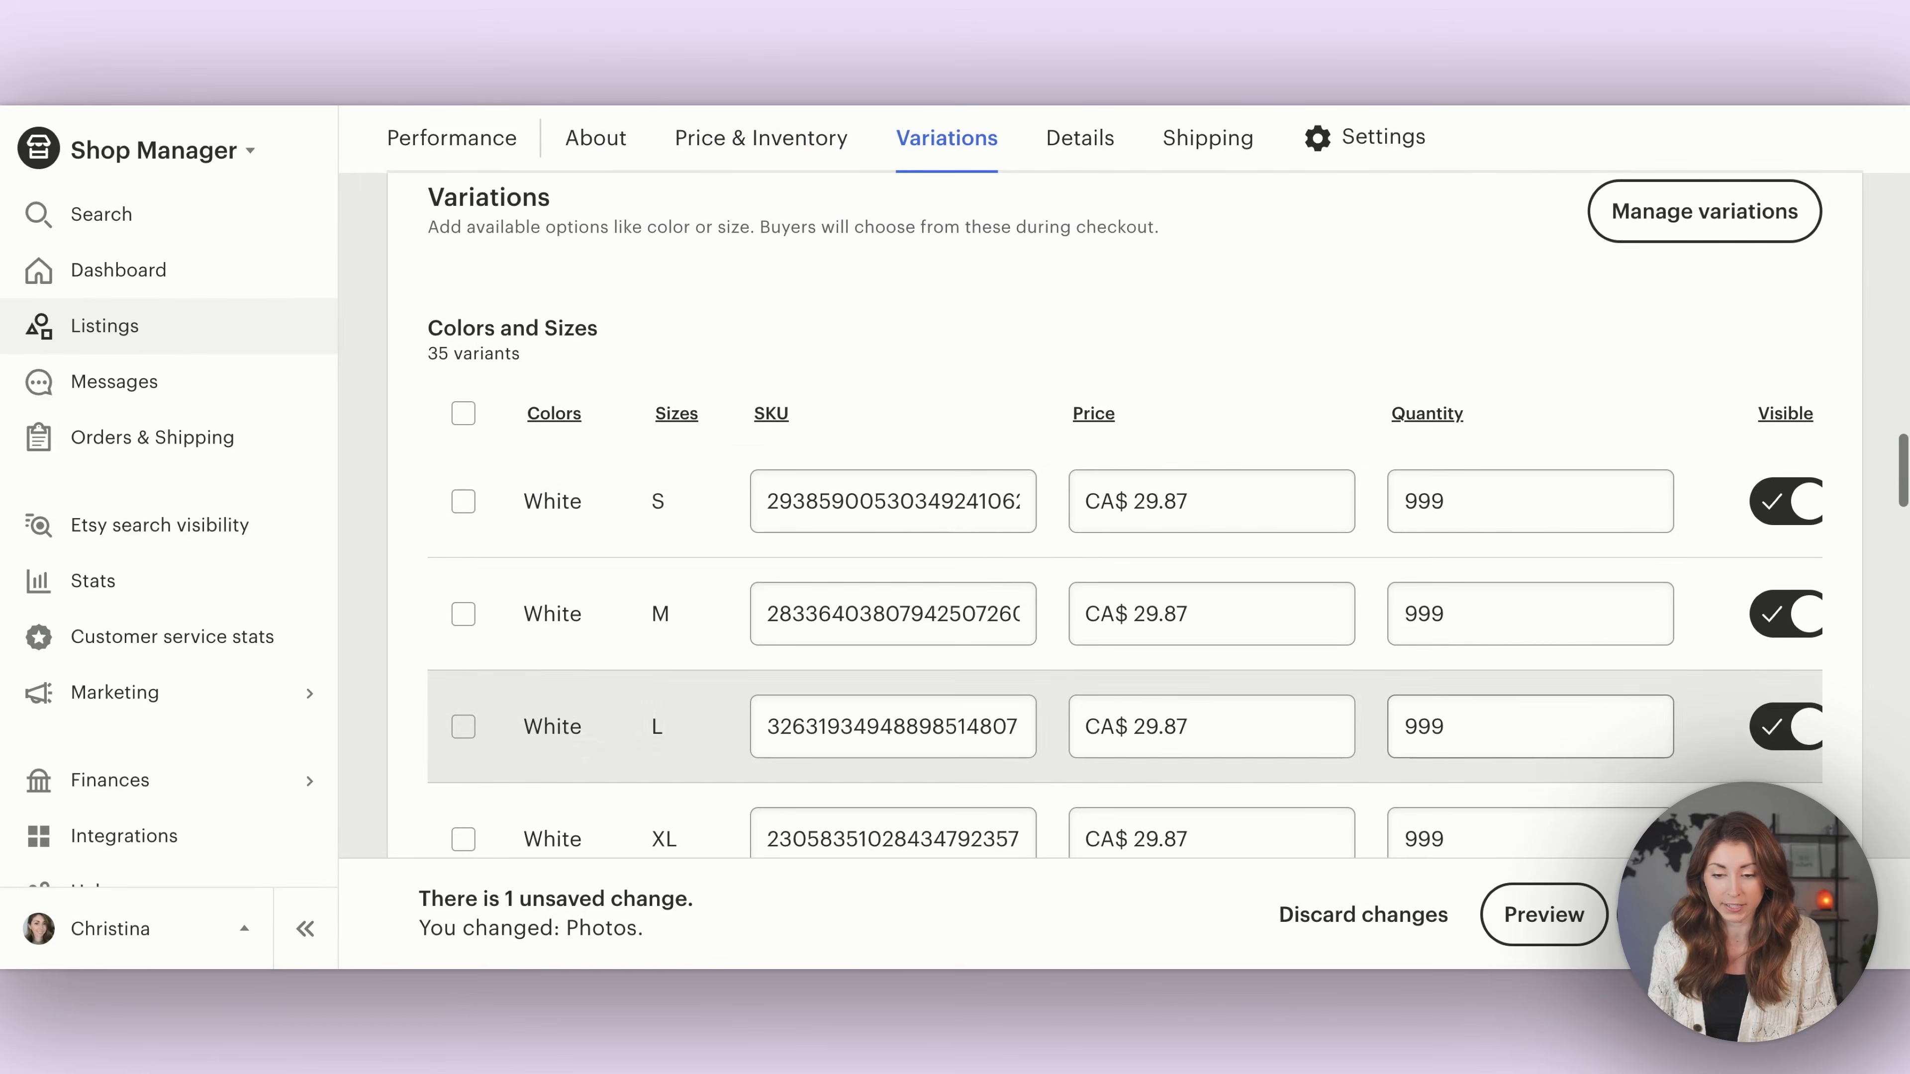
scroll(527, 482, "down", 1)
scroll(1617, 391, "up", 2)
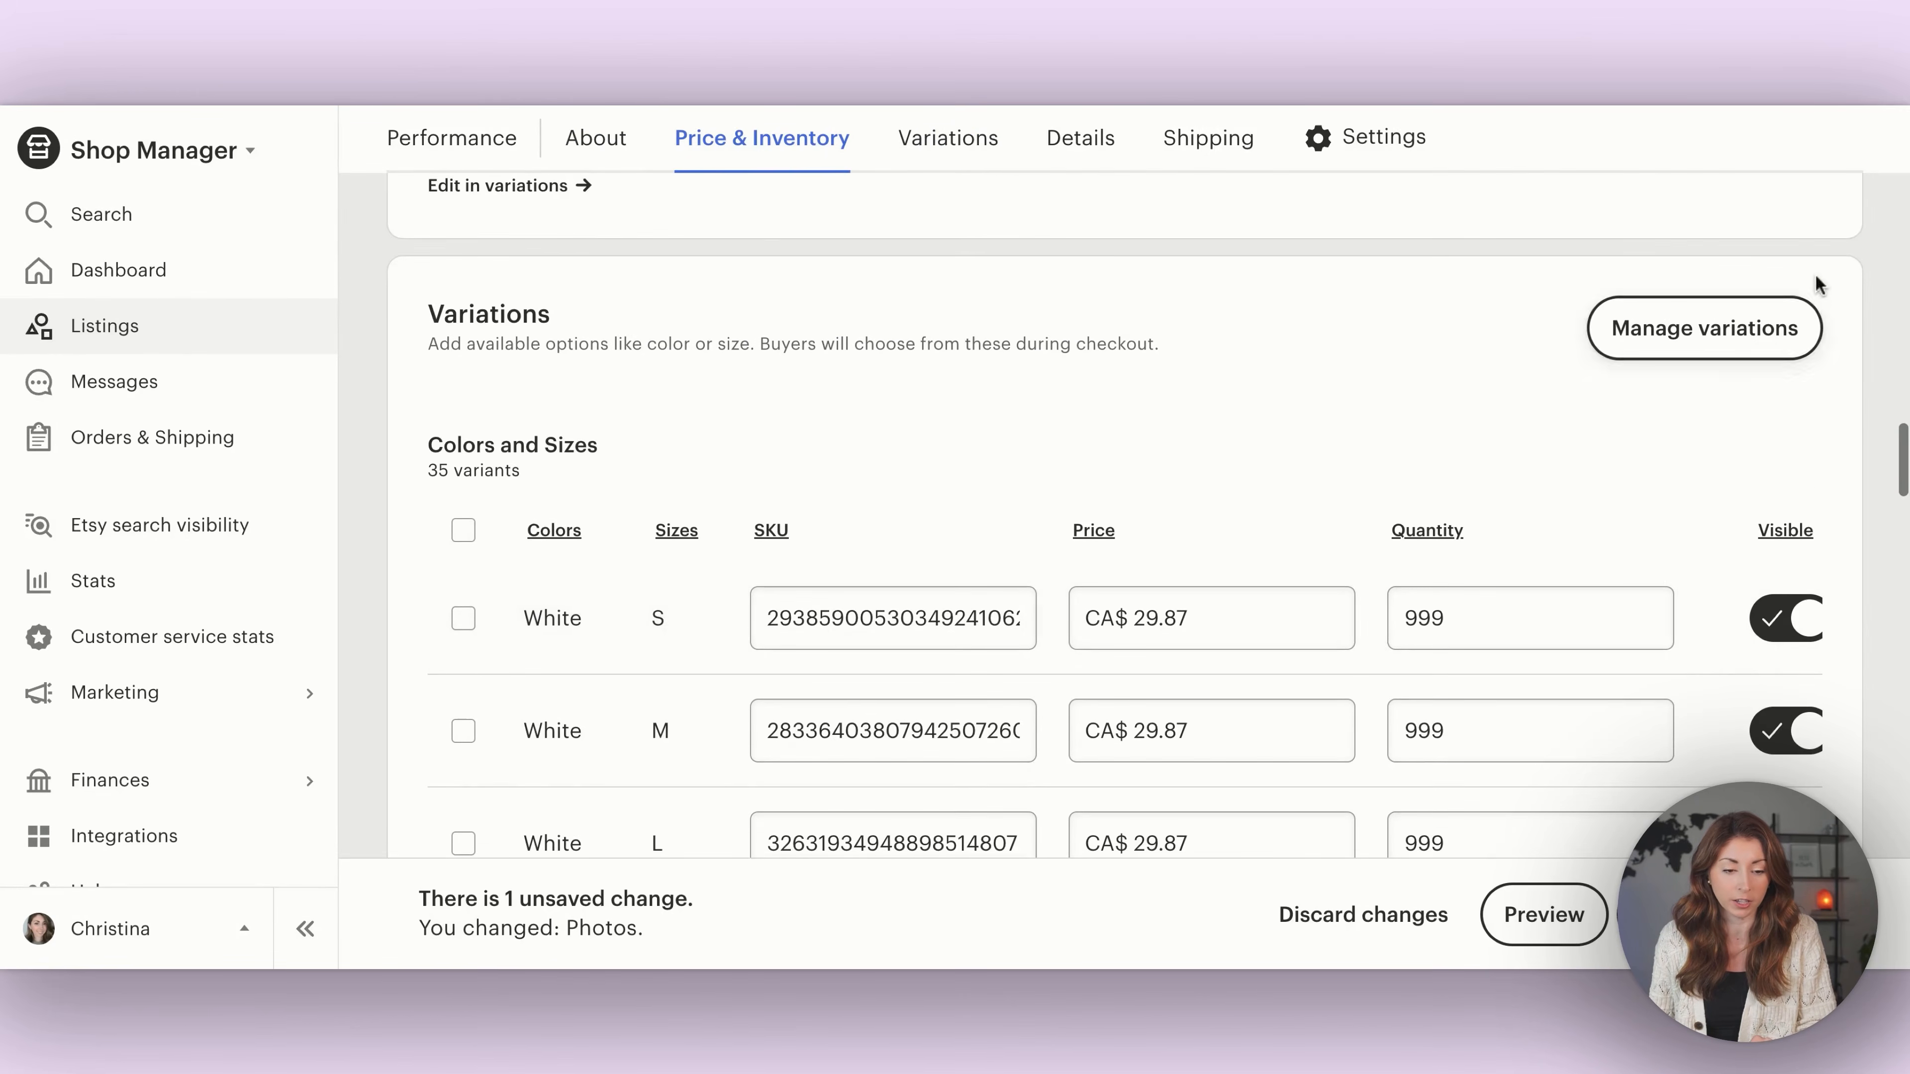
left_click(1729, 328)
scroll(803, 656, "down", 2)
scroll(797, 650, "up", 2)
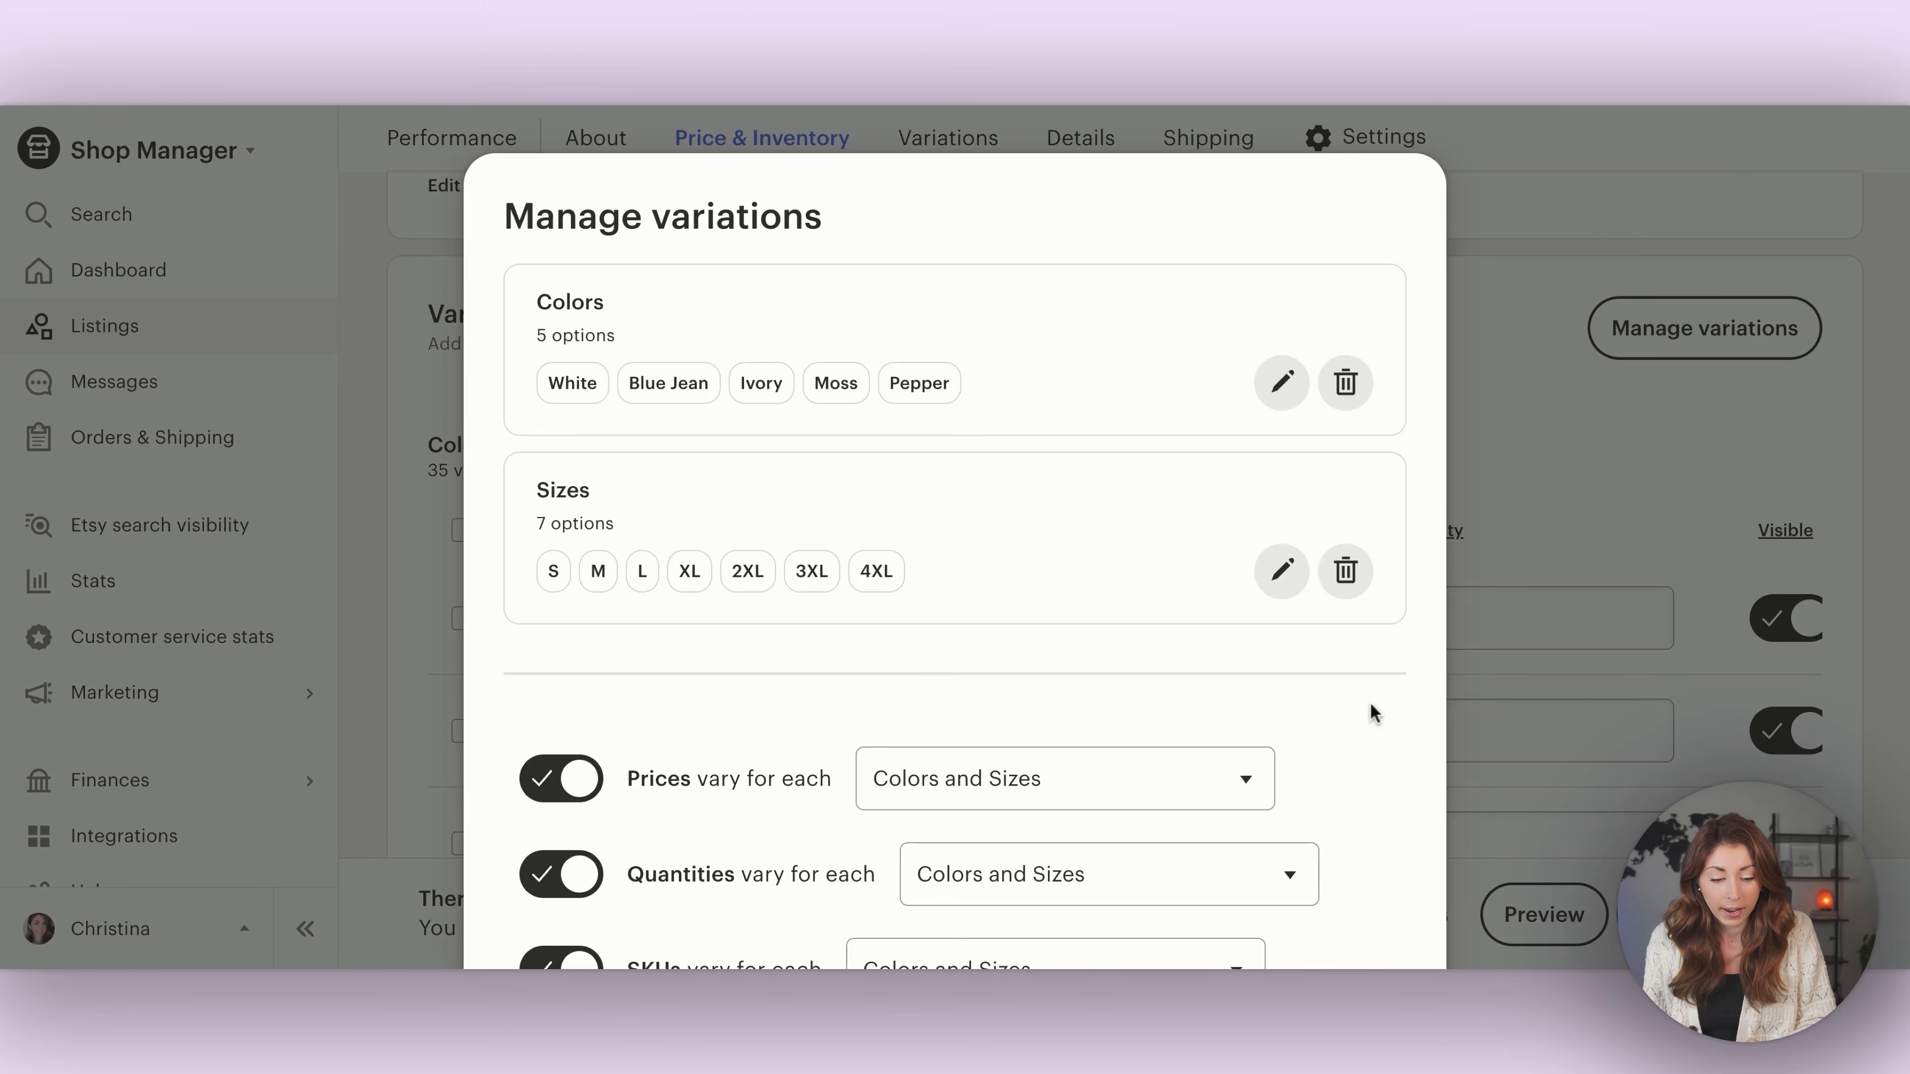
- Look over the remaining variation settings of the Improv Club listing and its photo and thumbnail area
scroll(1706, 786, "down", 5)
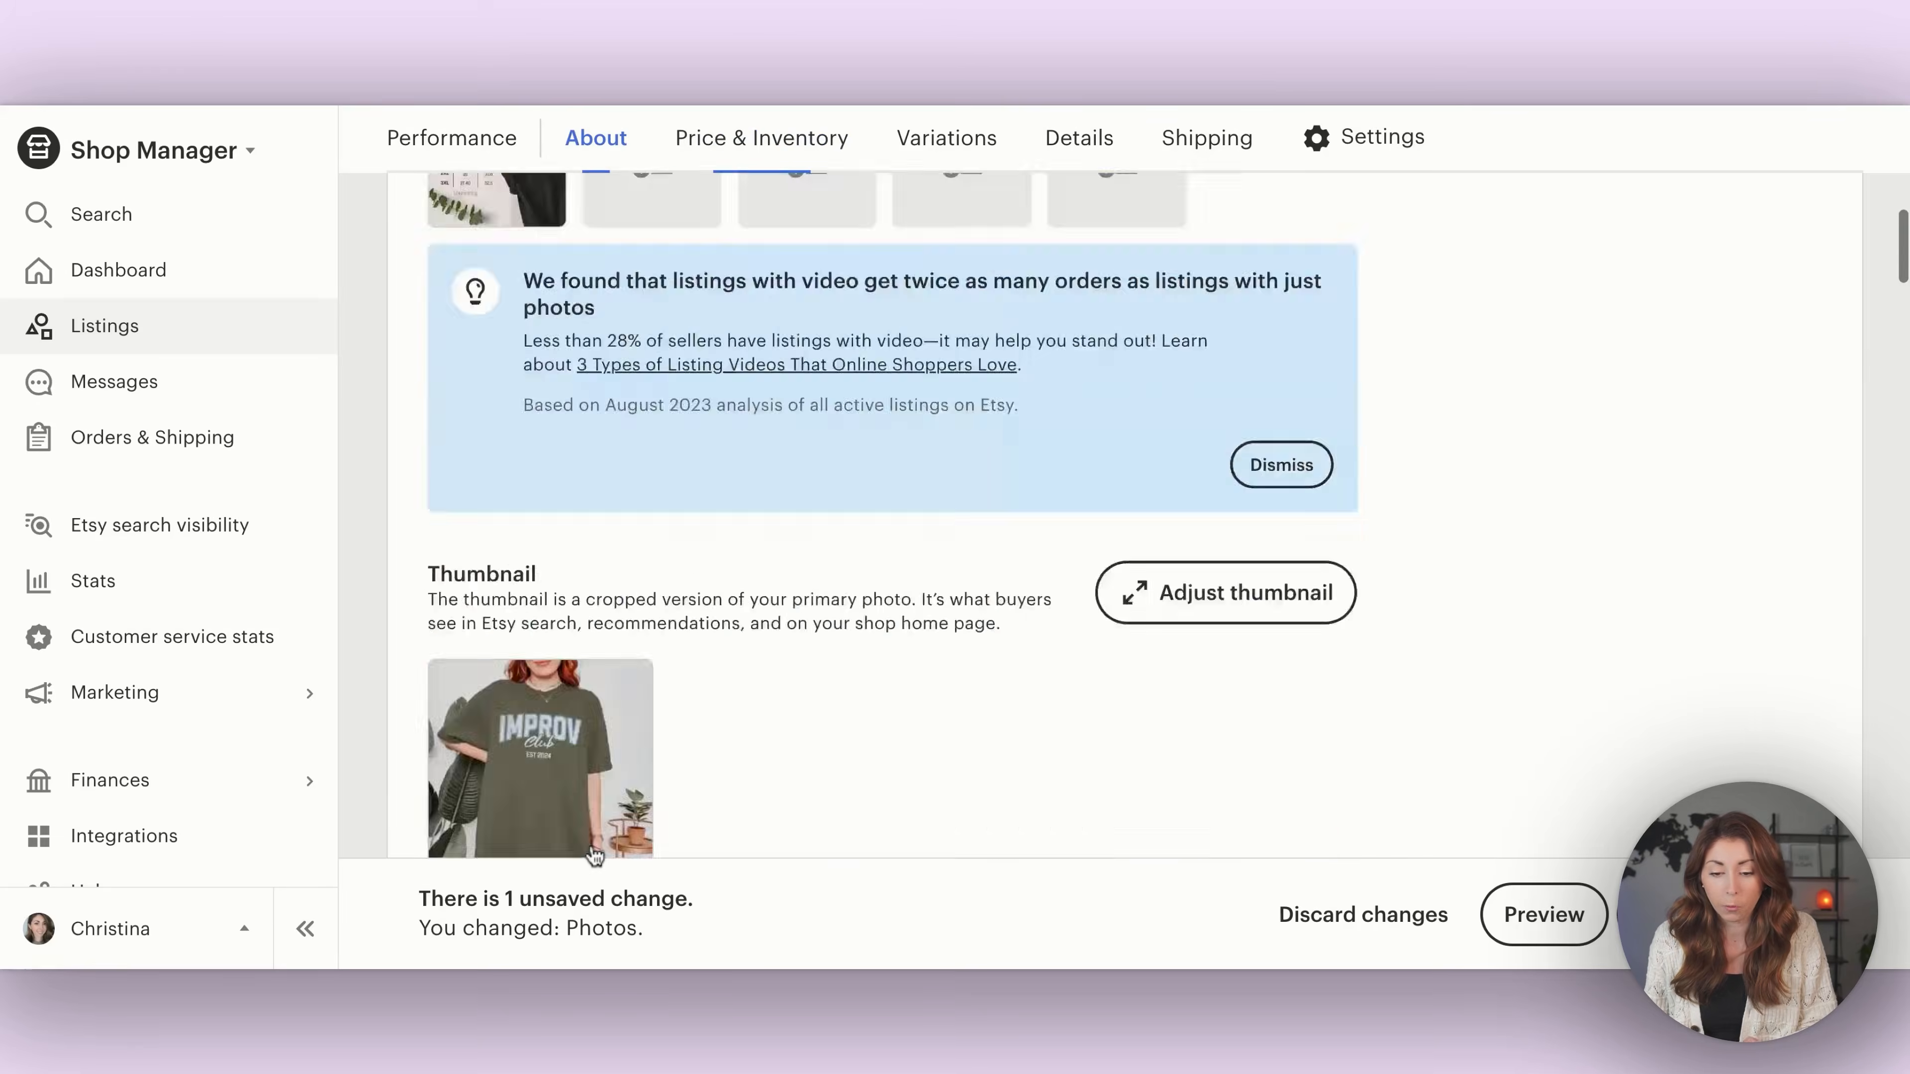
scroll(489, 763, "up", 10)
mouse_move(489, 763)
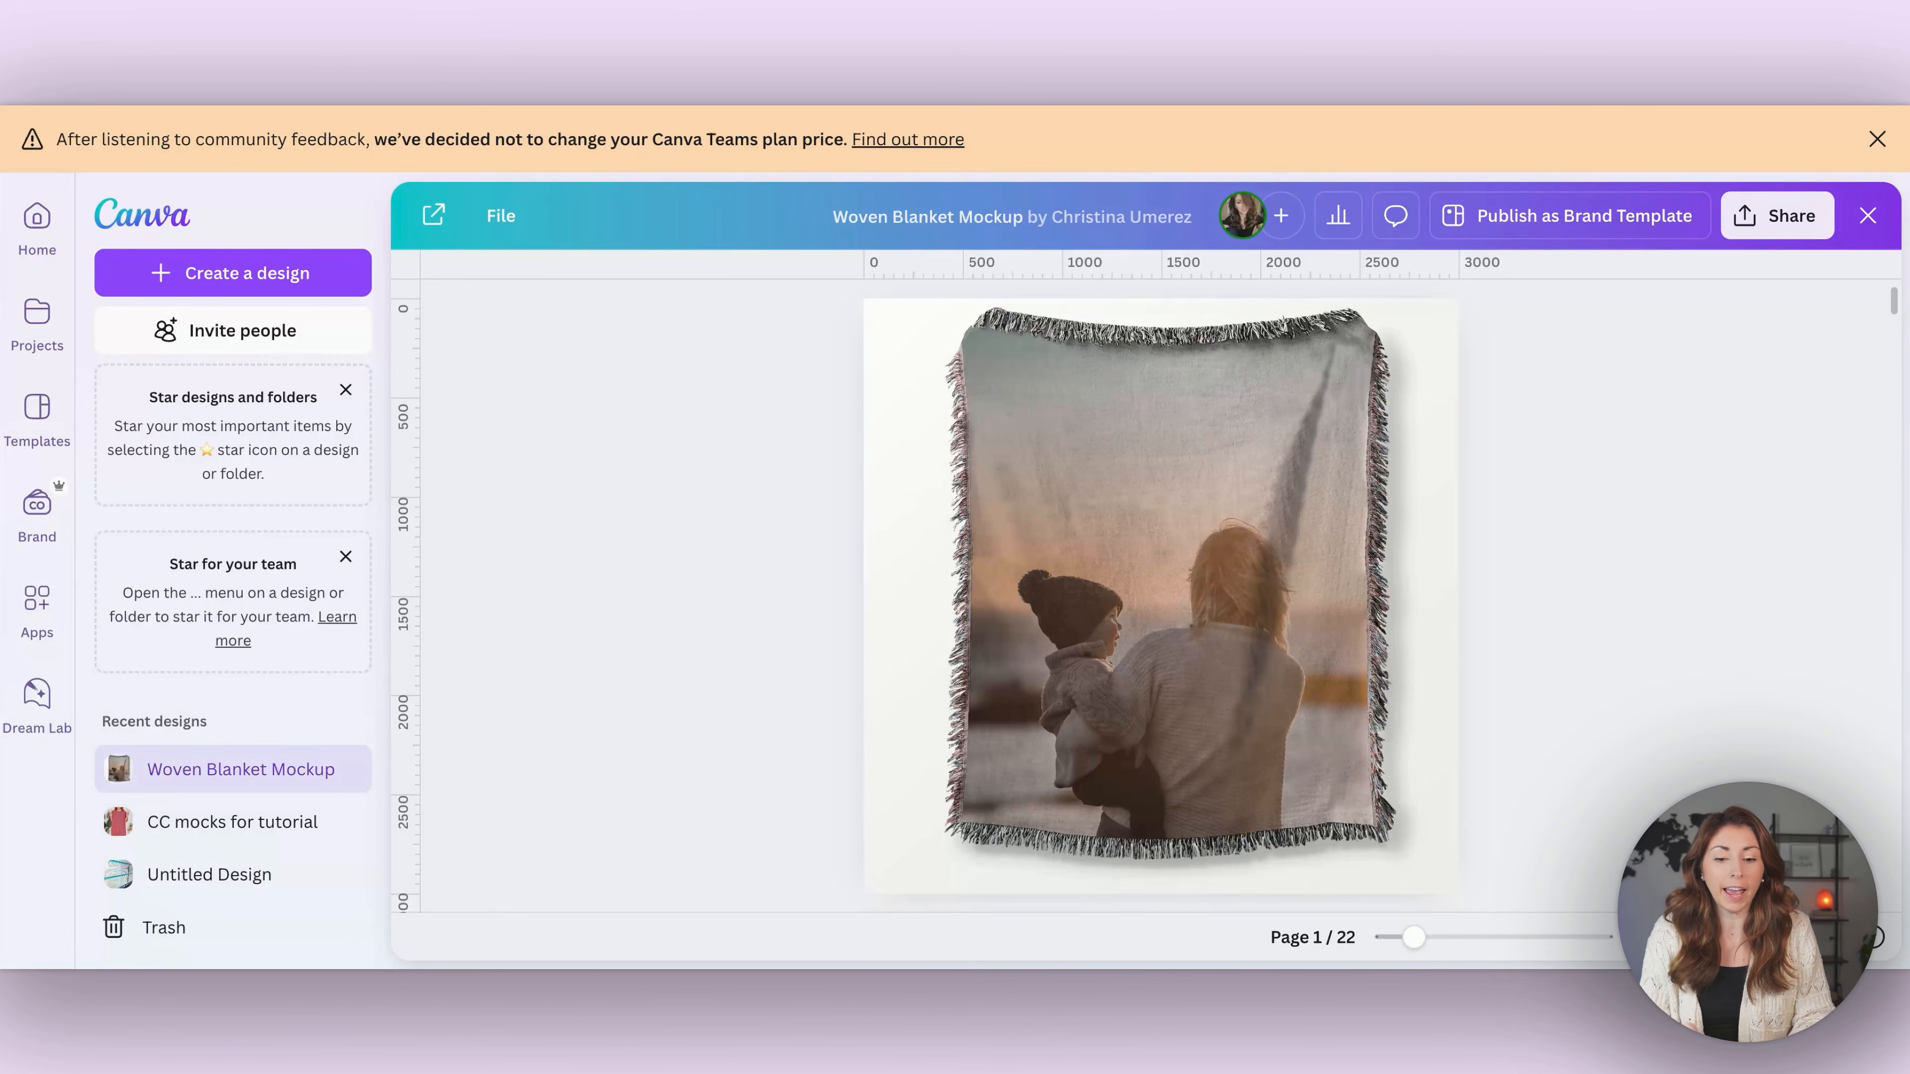
- In Canva's Woven Blanket Mockup, move the blanket overlay on page 1 down to expose the photo behind it, and return it to its place
left_click(971, 535)
left_click(927, 533)
left_click_drag(932, 442, 932, 546)
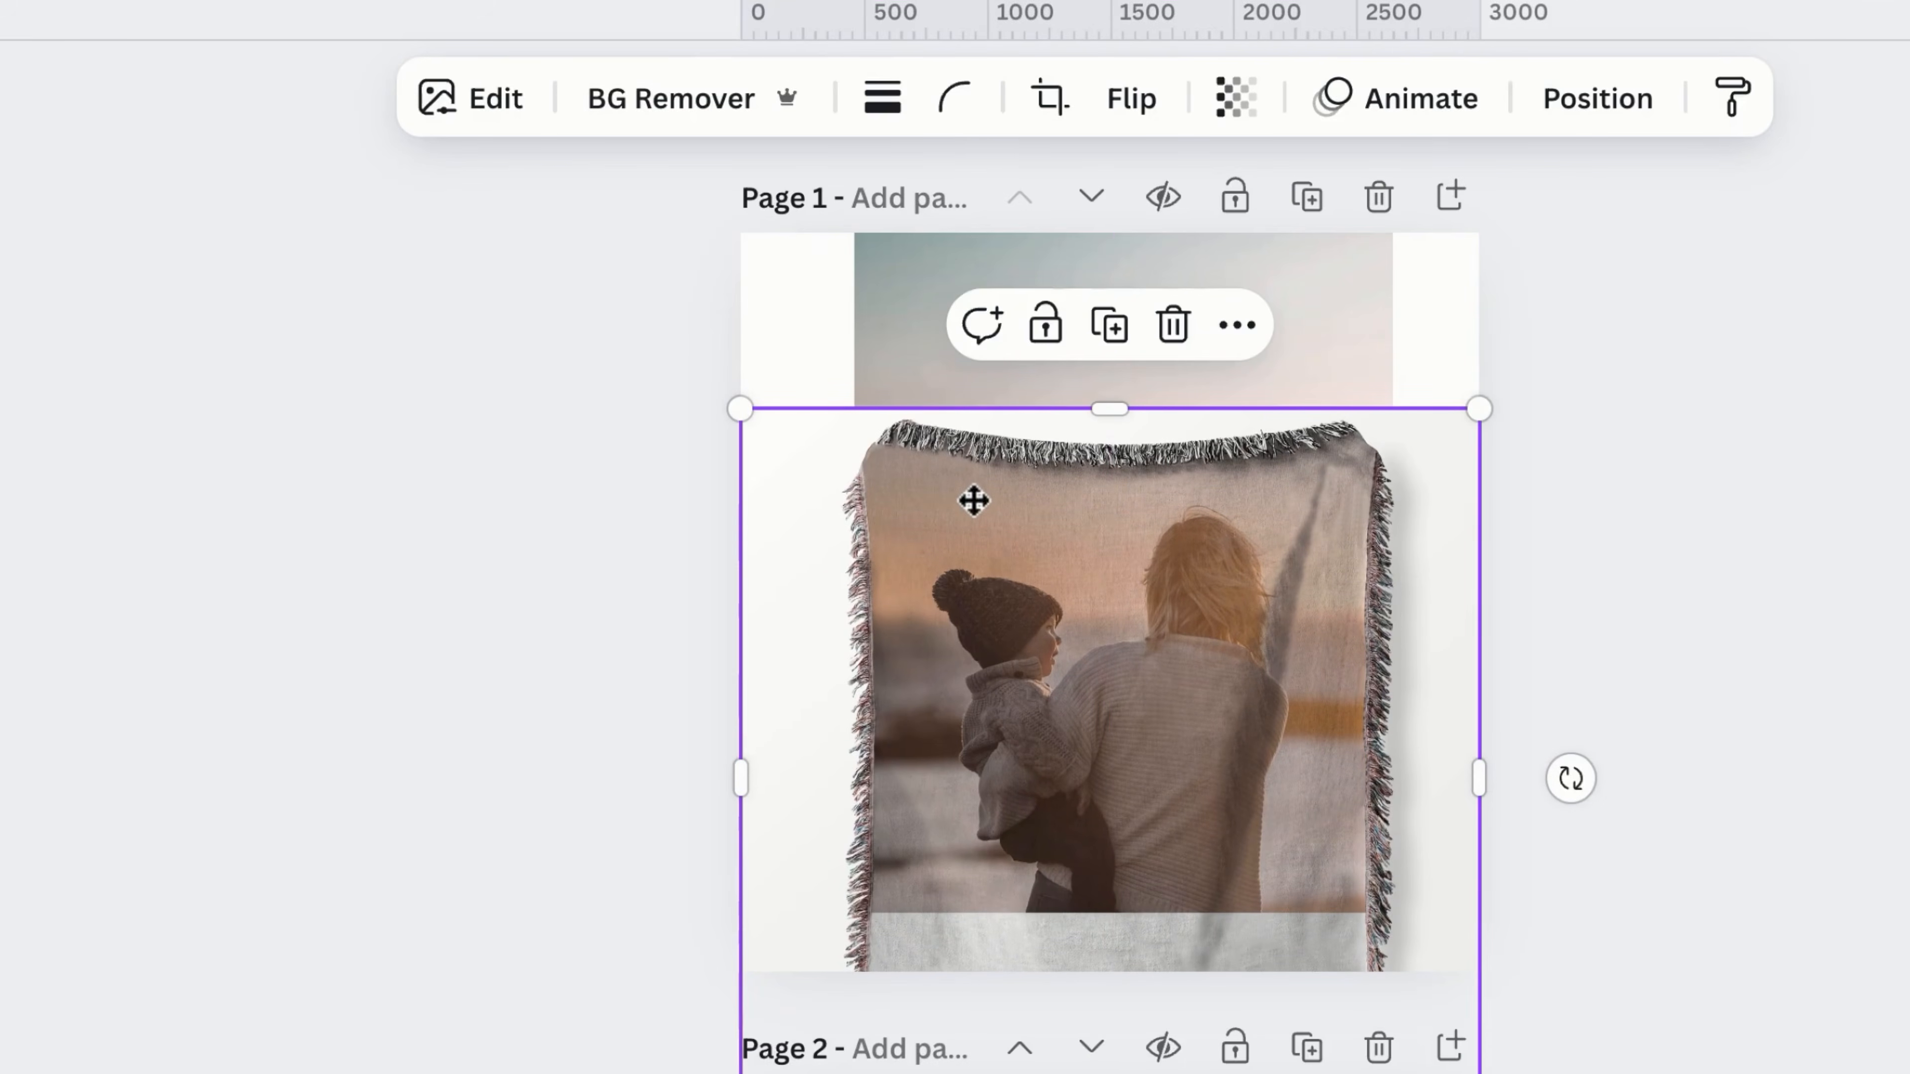
left_click_drag(971, 503, 968, 324)
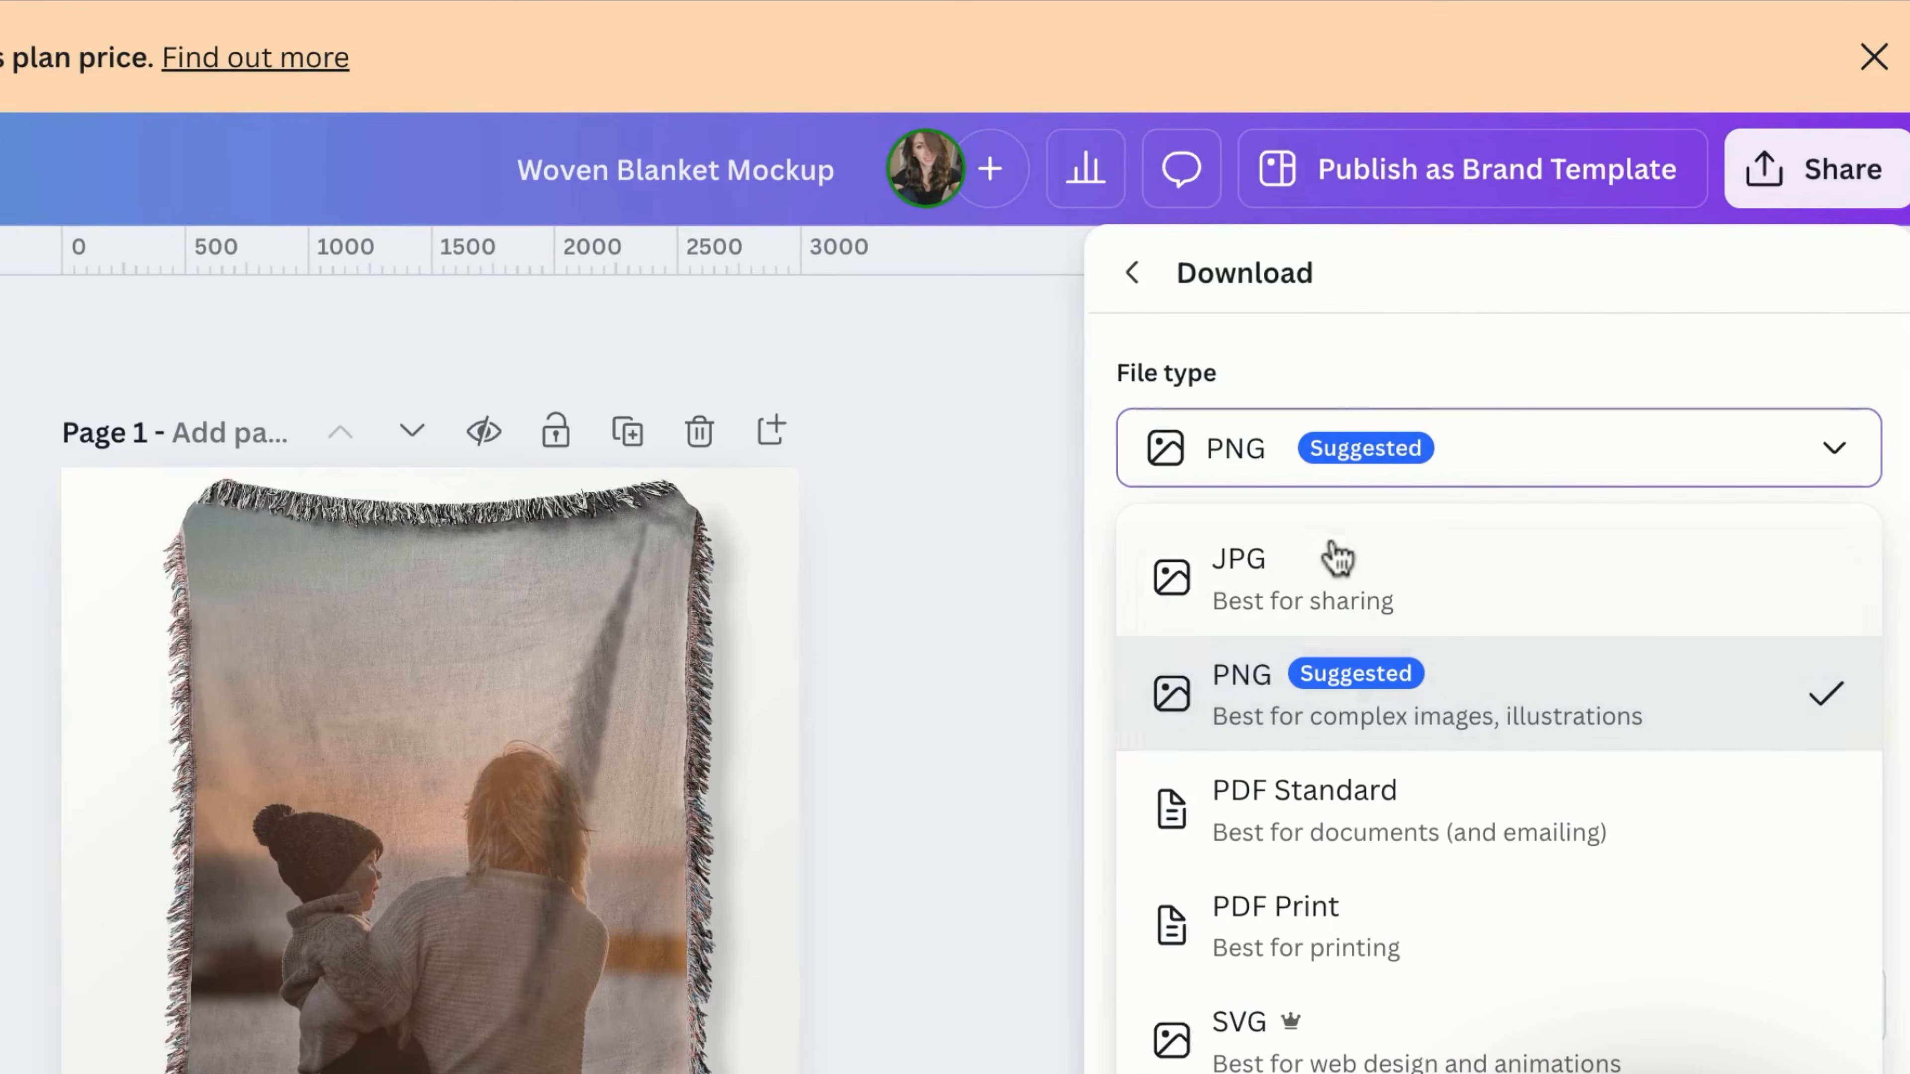
- Download only page 1 of the woven blanket design as a JPG
left_click(1548, 436)
left_click(1503, 724)
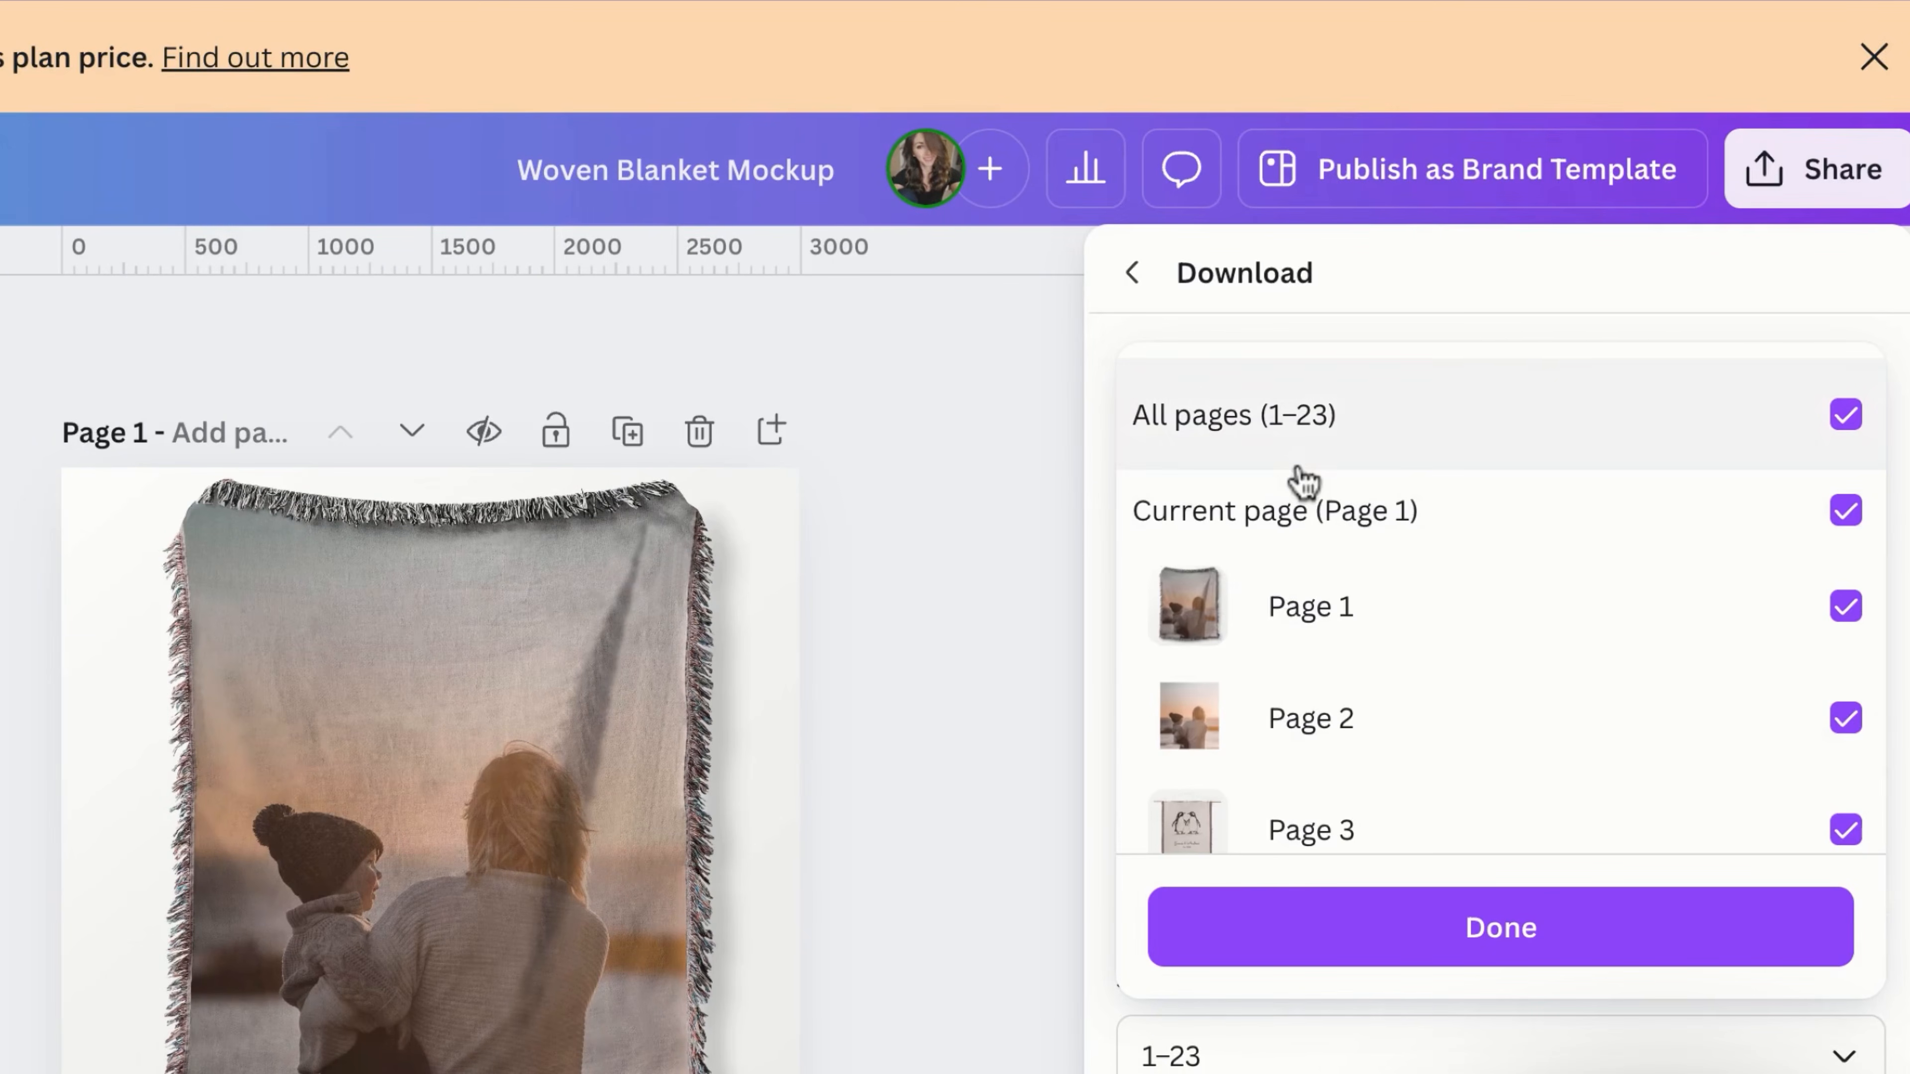
left_click(1299, 461)
left_click(1300, 505)
left_click(1304, 915)
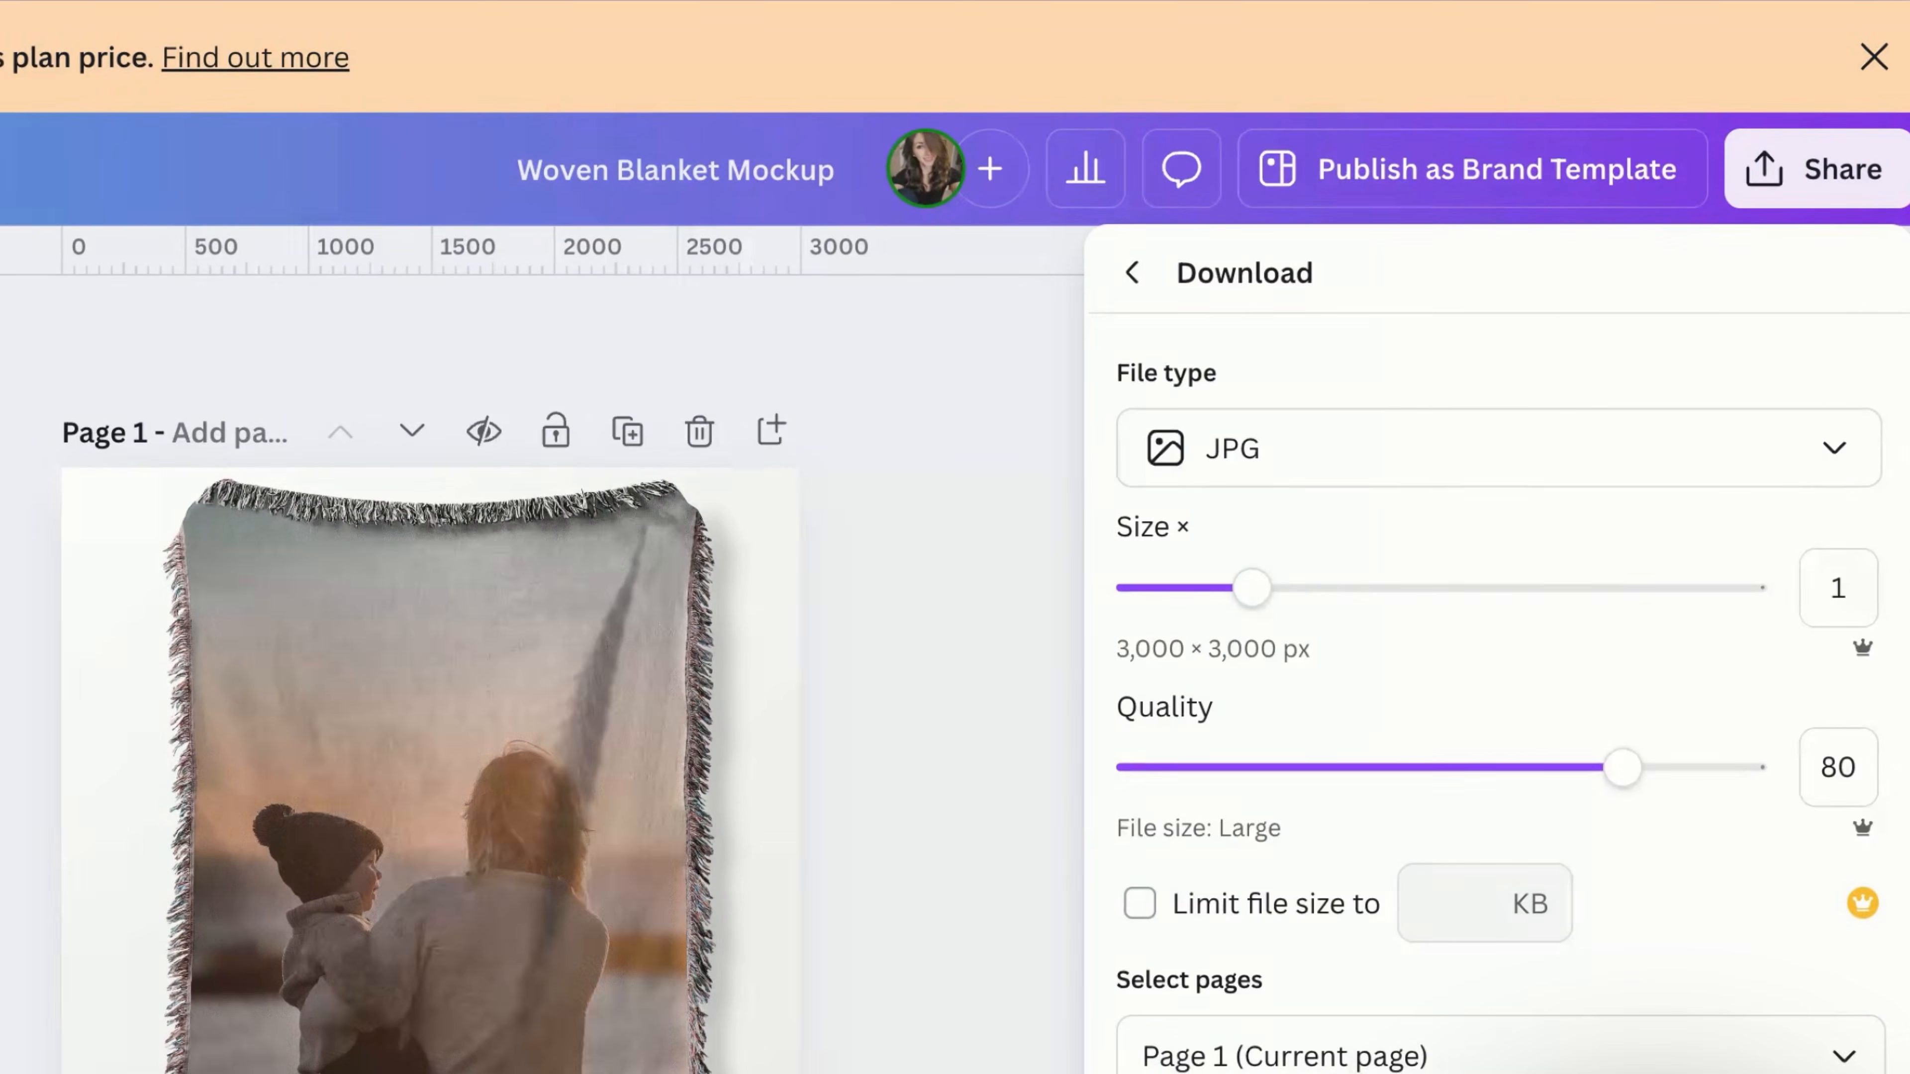
left_click(1534, 718)
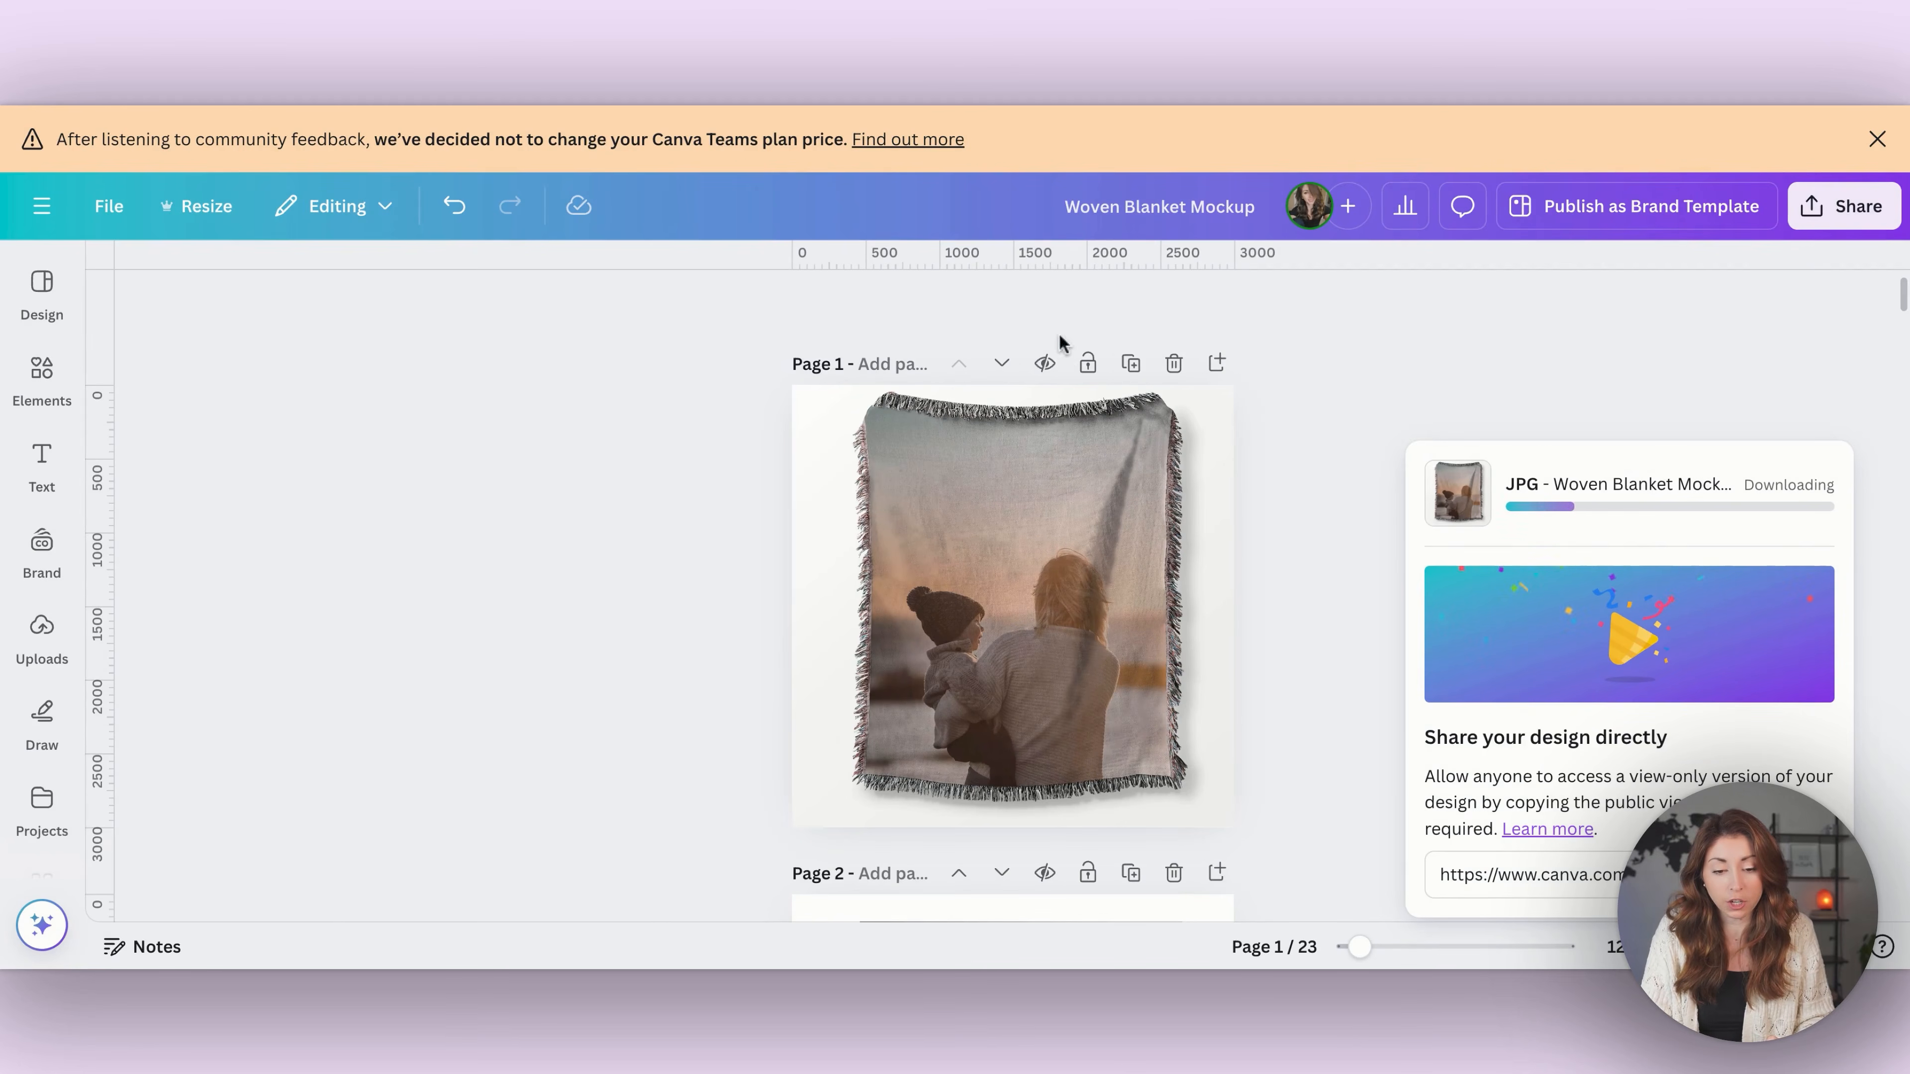
- Duplicate page 1 and delete the photo behind the blanket on the copy, keeping only the blanket overlay
left_click(1136, 369)
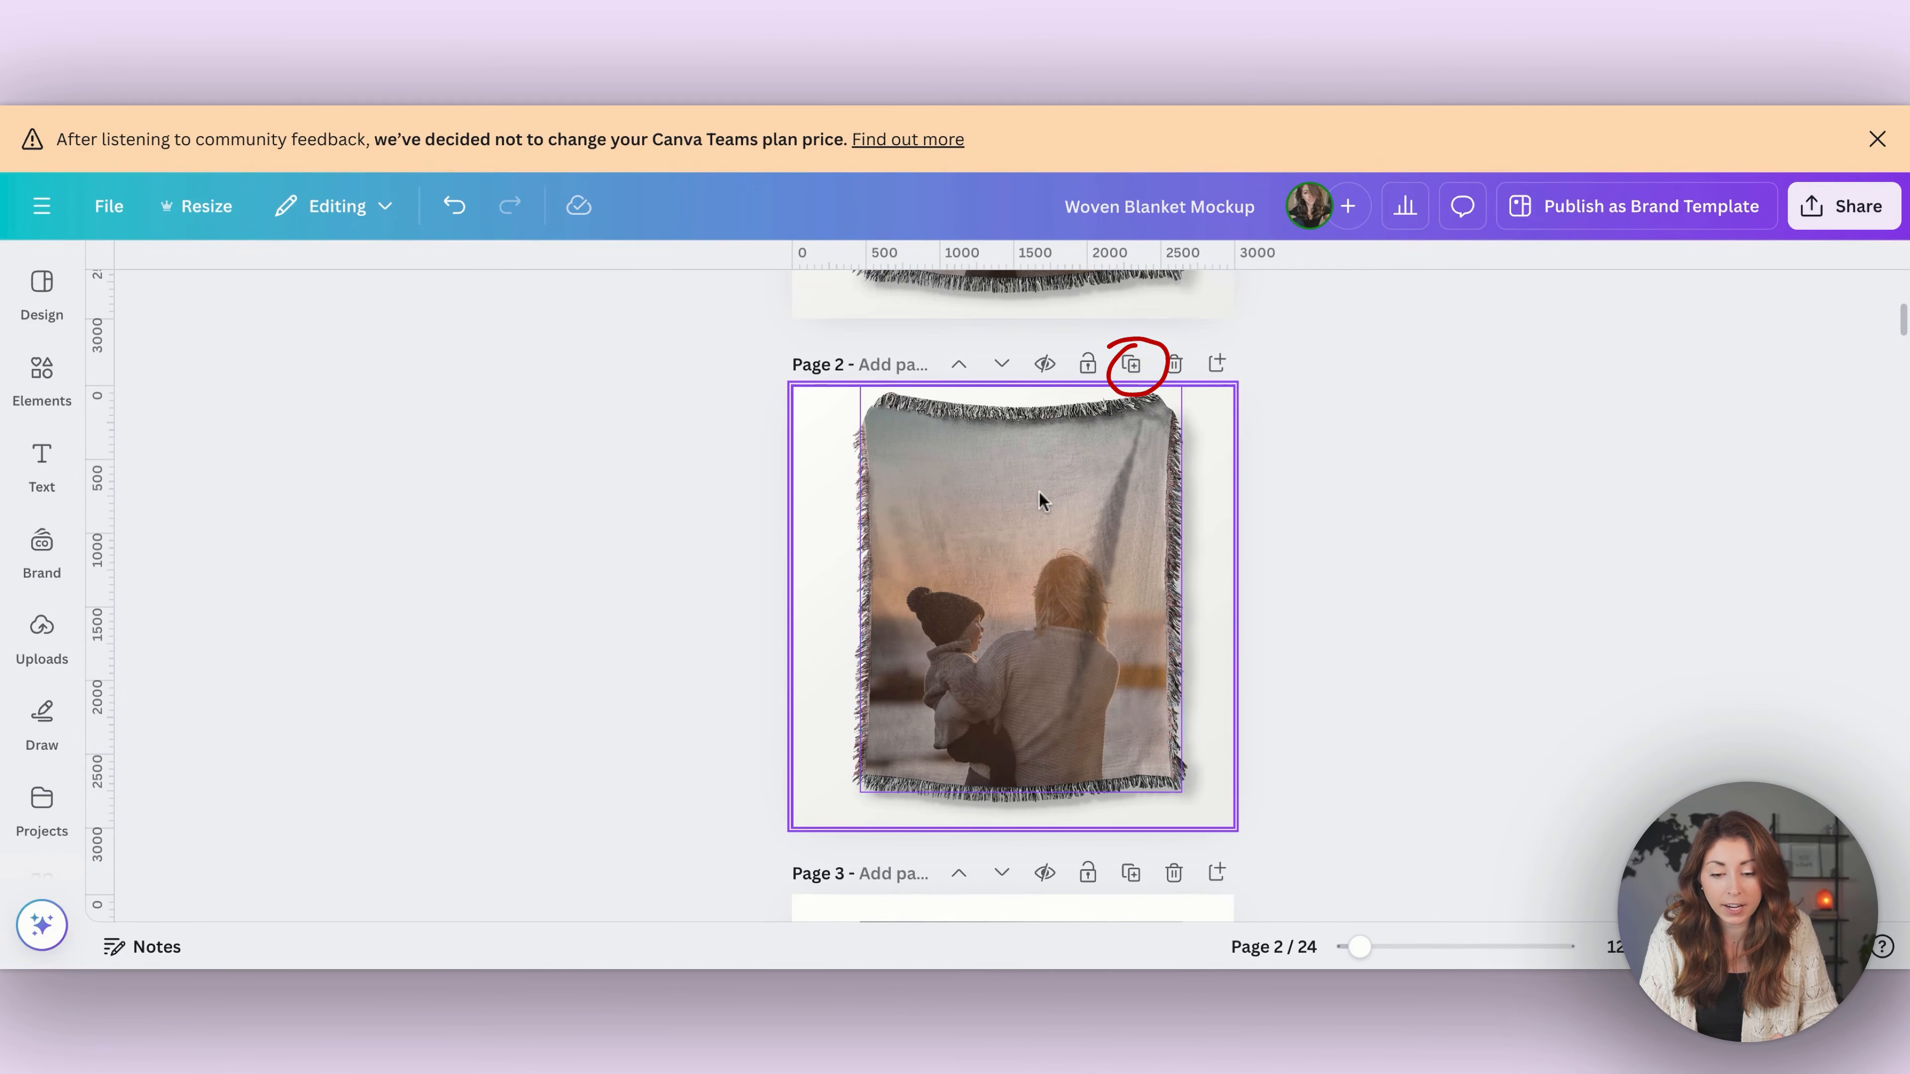
left_click(1038, 492)
left_click_drag(972, 496, 965, 555)
left_click(867, 513)
key("Delete")
left_click(1087, 555)
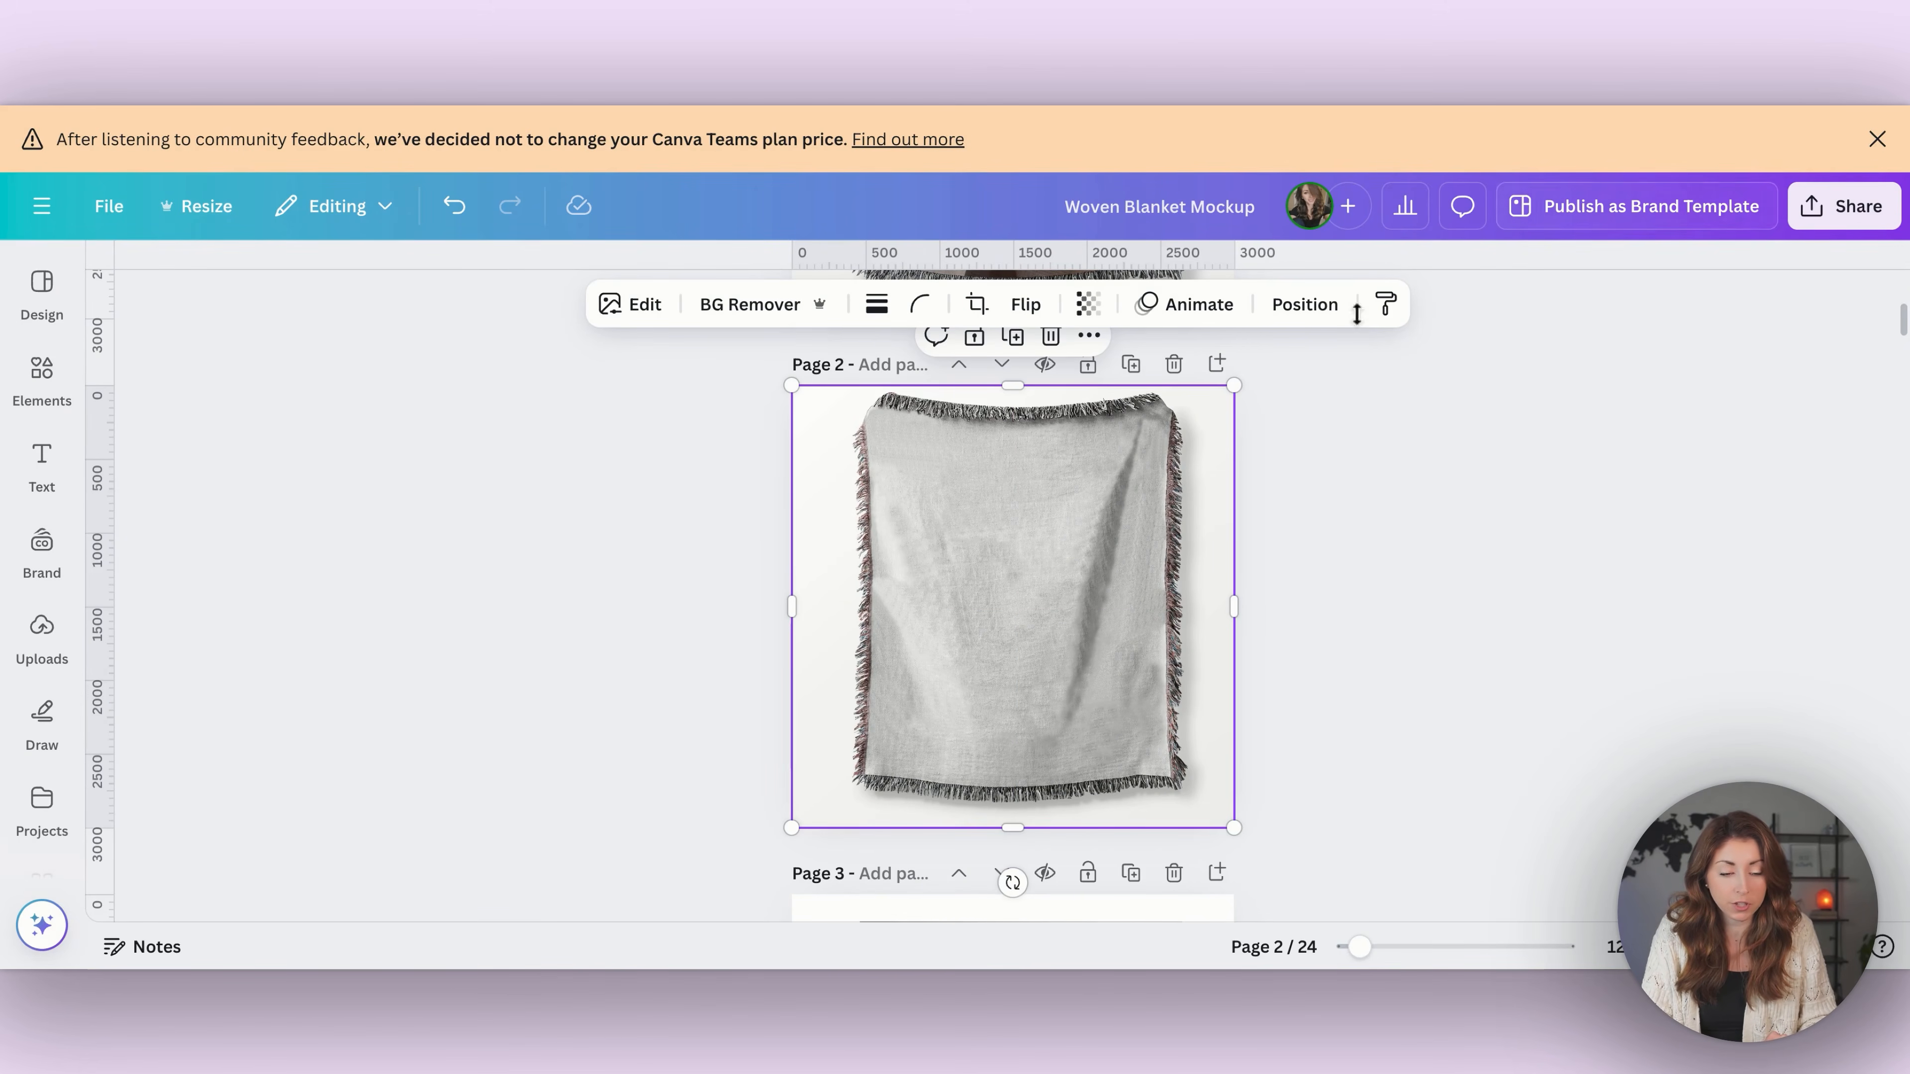
- Set up the download of the blanket overlay as a PNG with a transparent background
left_click(1834, 206)
left_click(1483, 686)
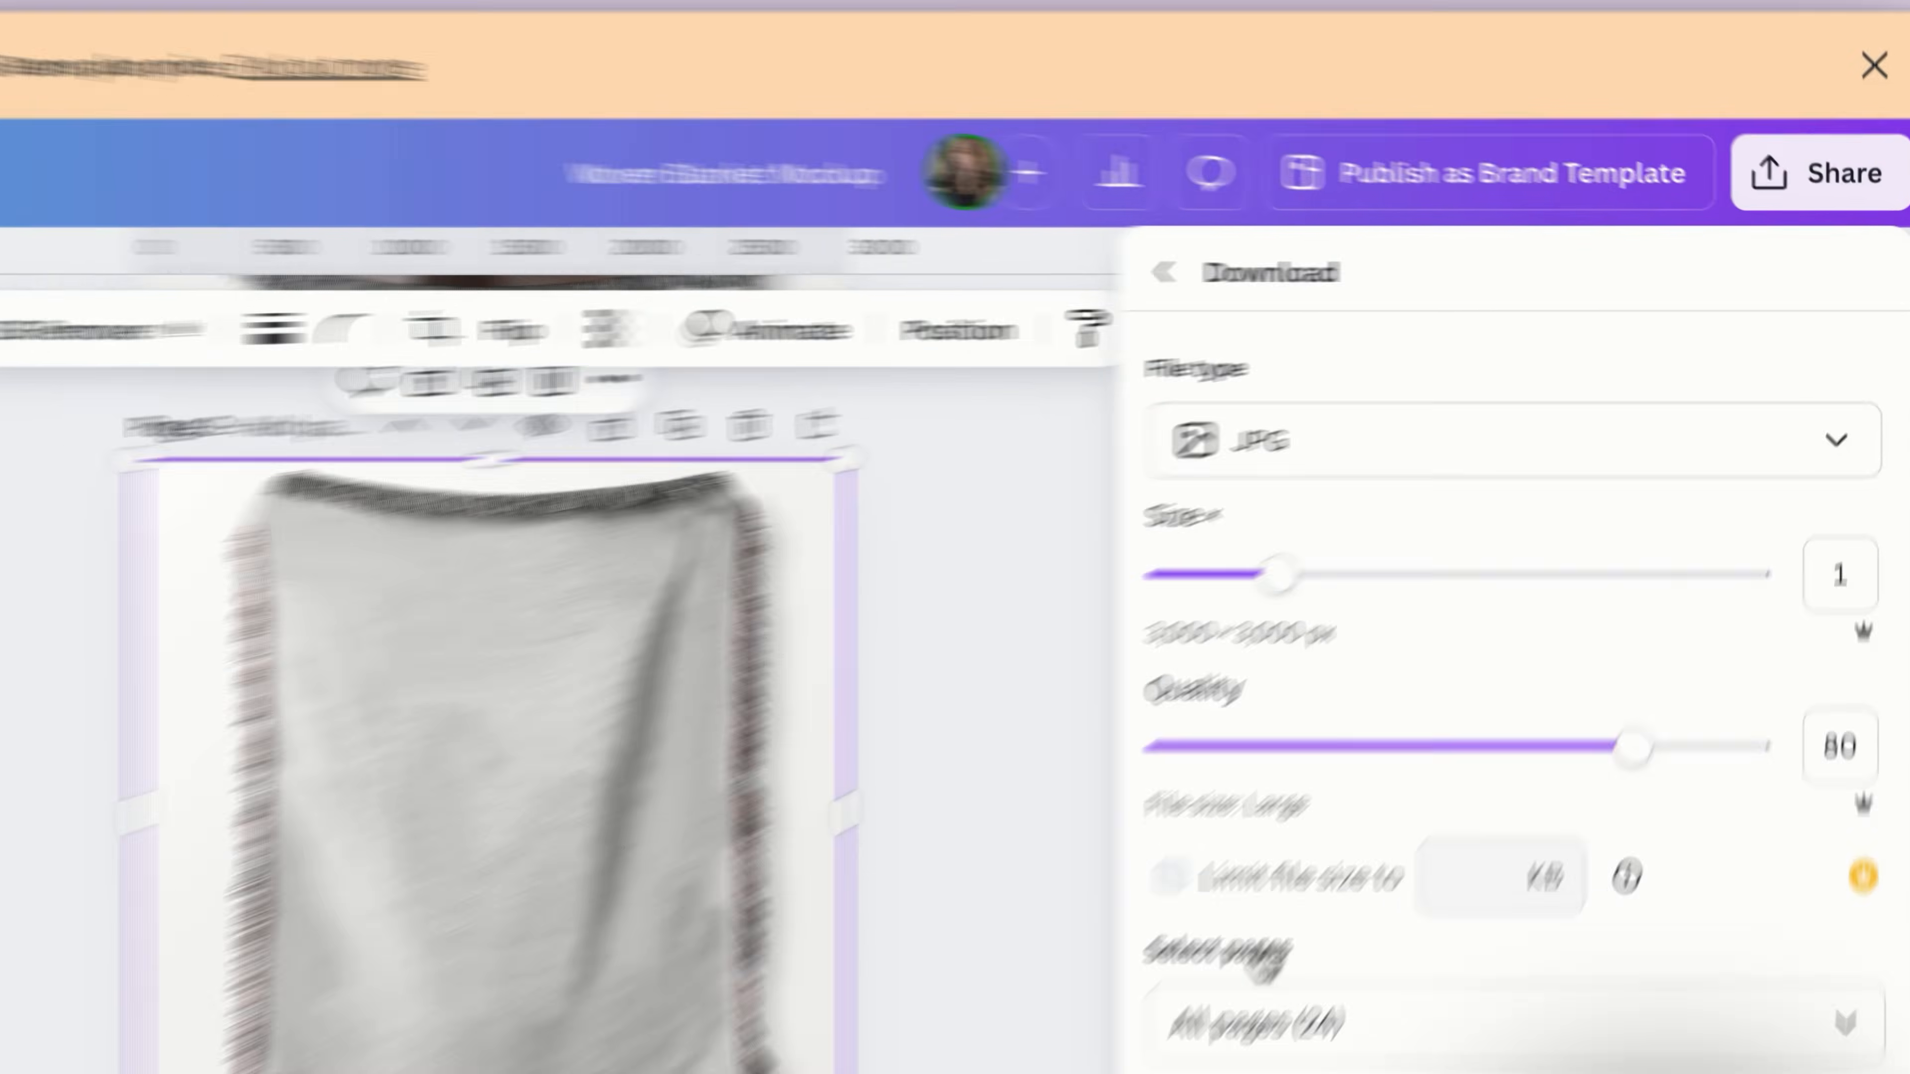
left_click(1575, 376)
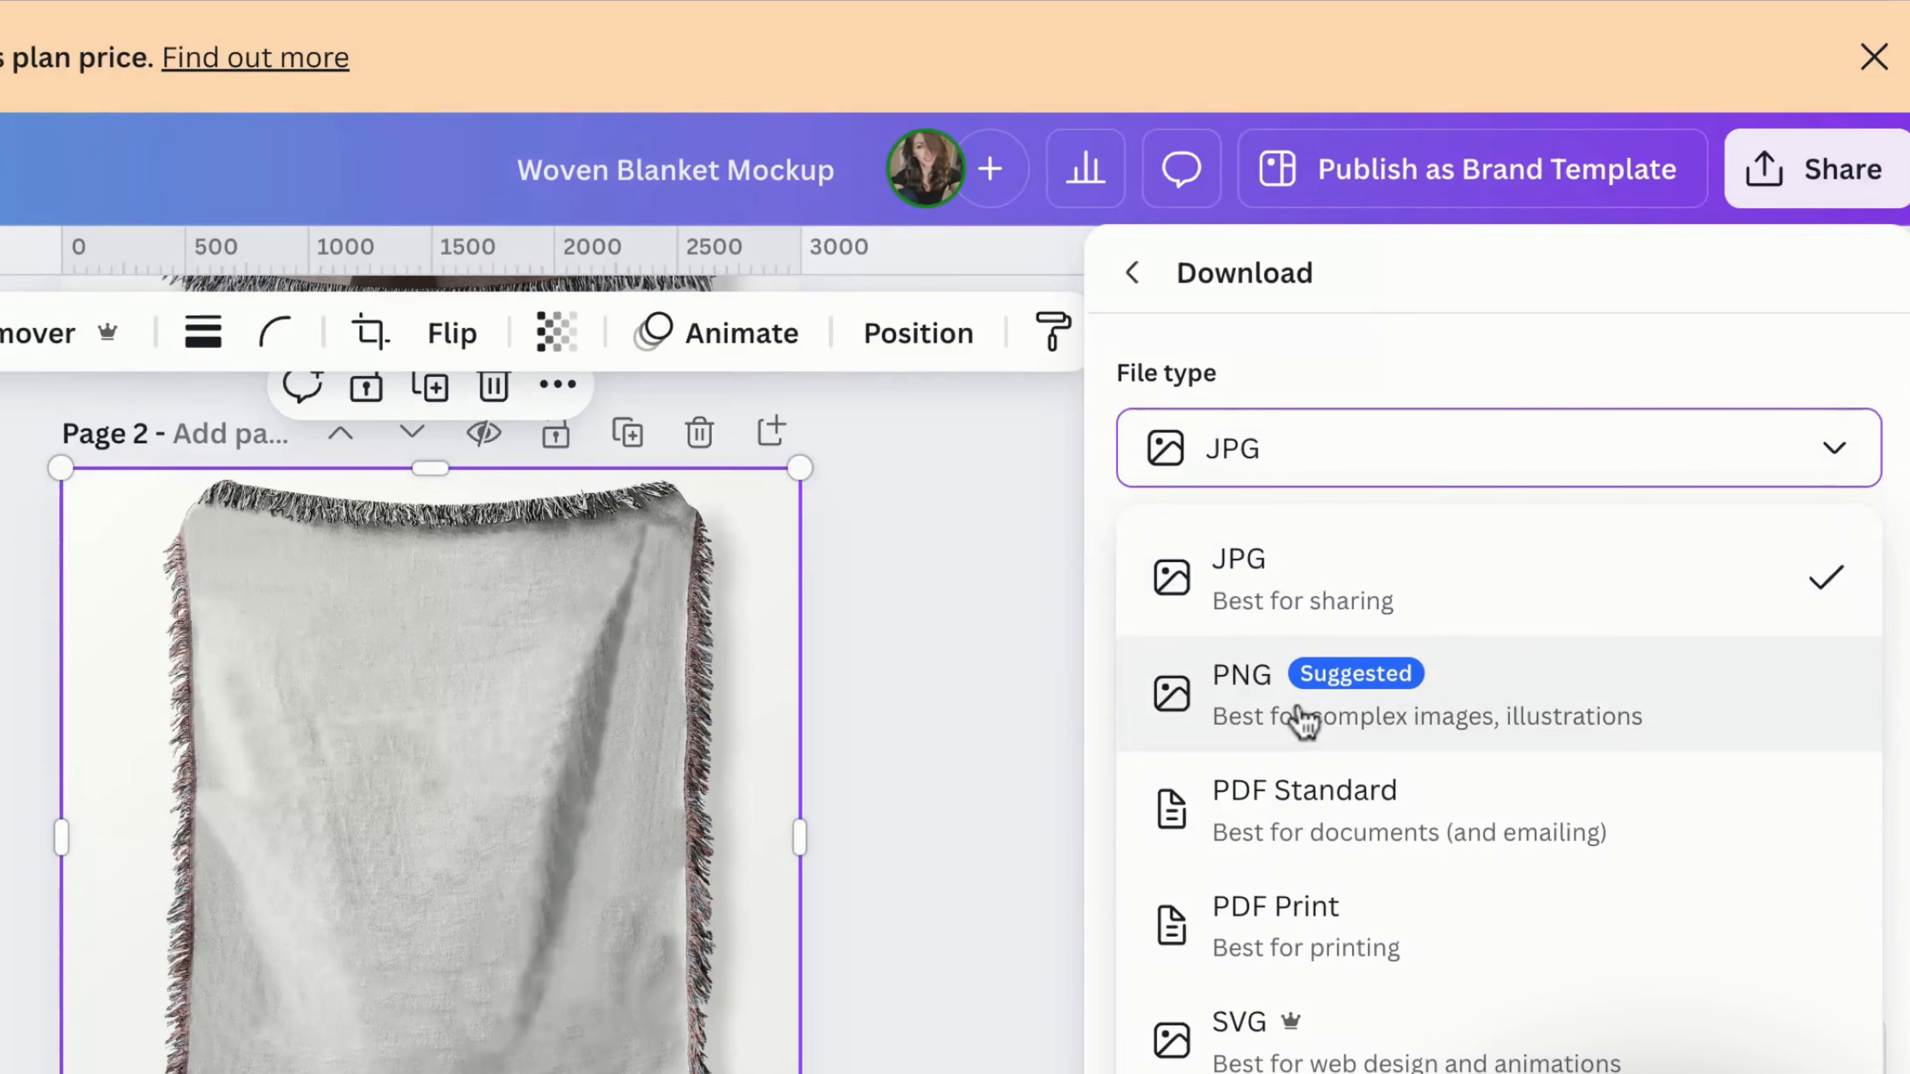
left_click(1304, 722)
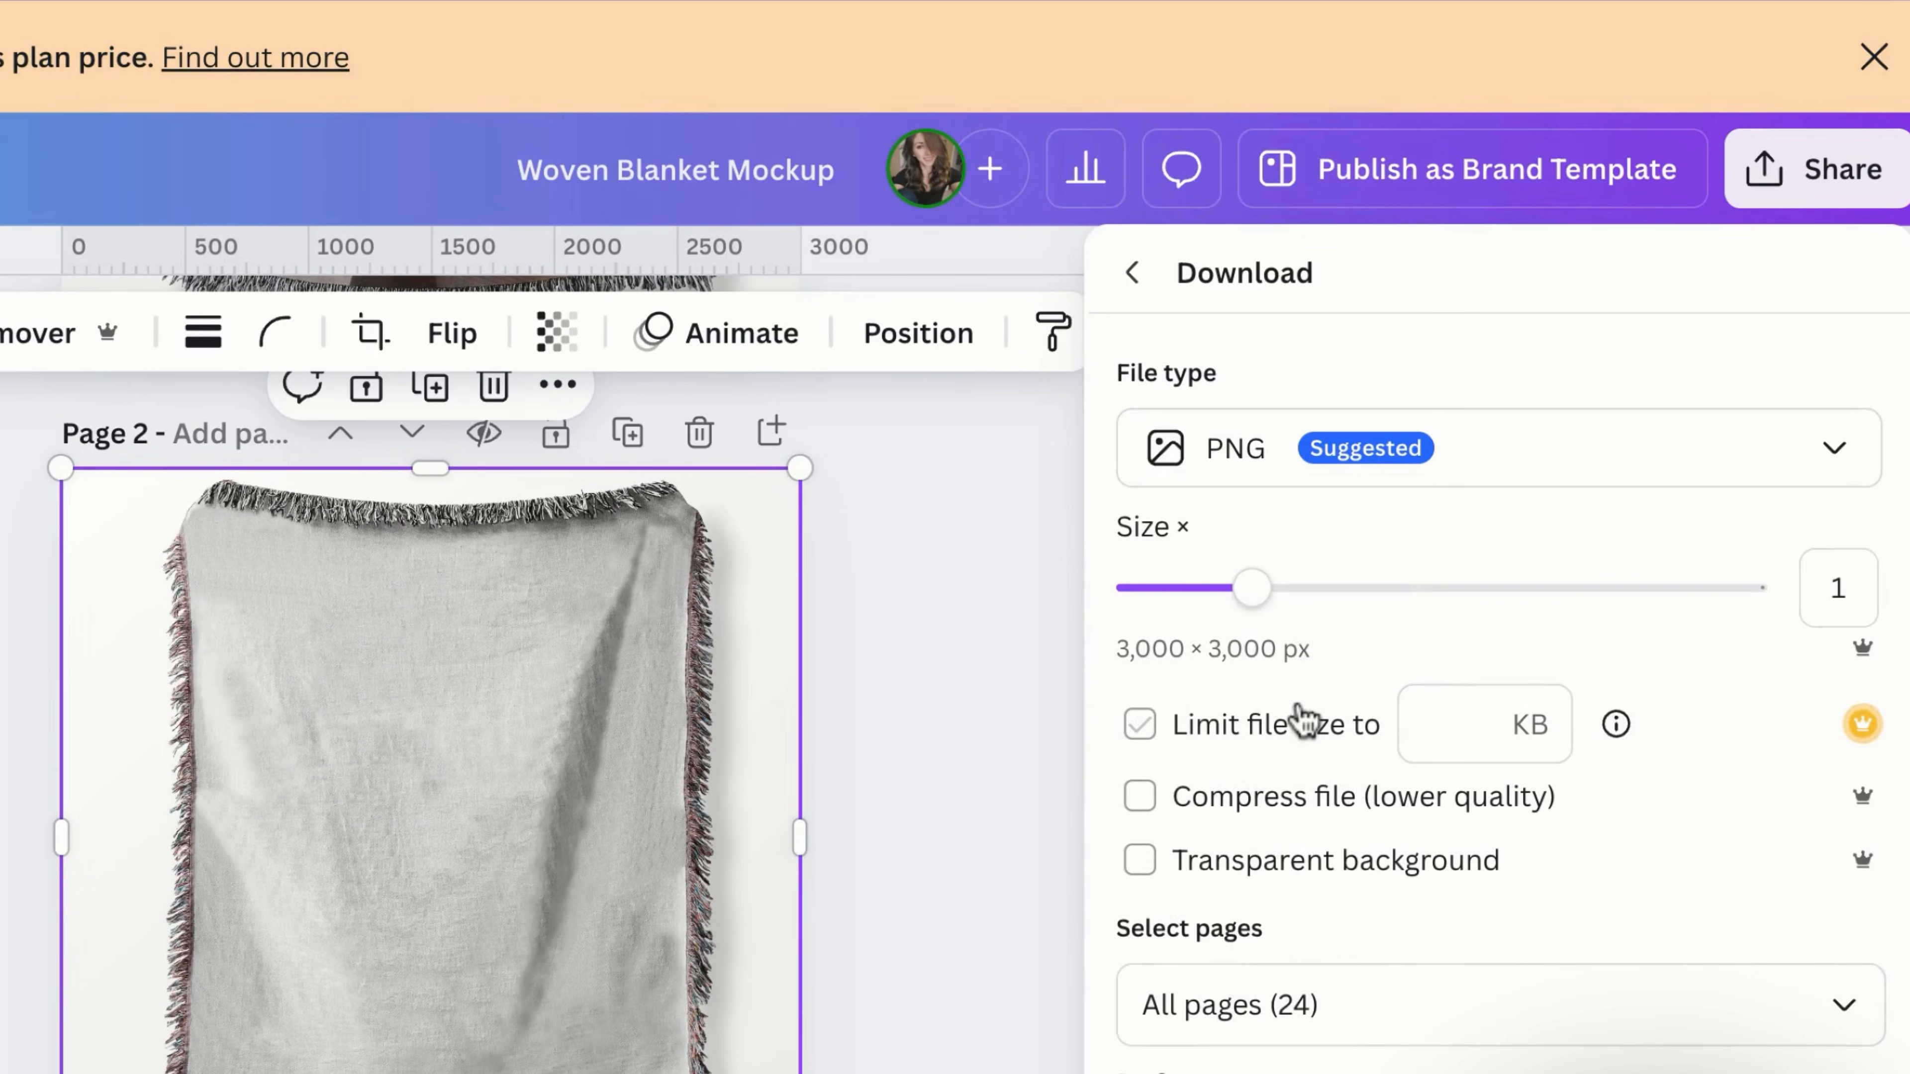
left_click(1209, 876)
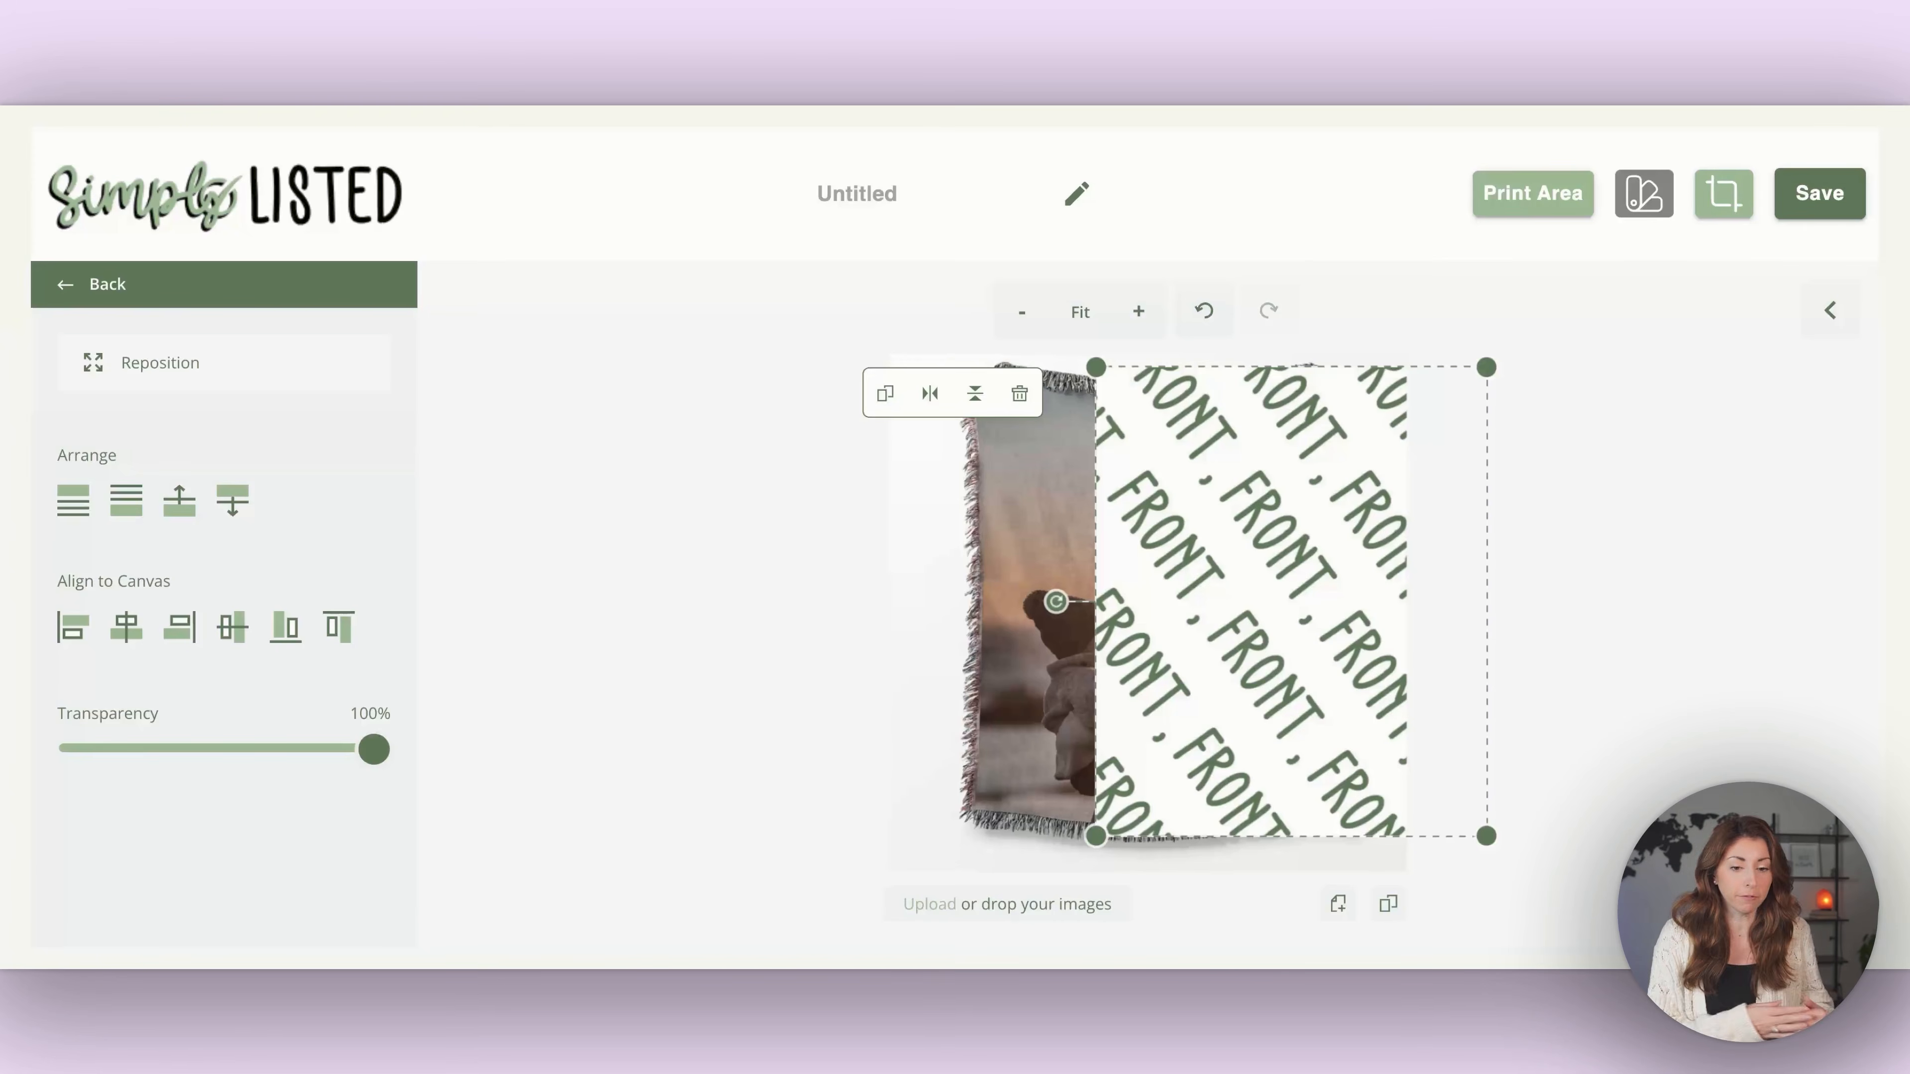
- In Simply Listed, position the FRONT print area over the woven blanket and add the uploaded overlay image to the canvas center
left_click_drag(1283, 480, 1145, 475)
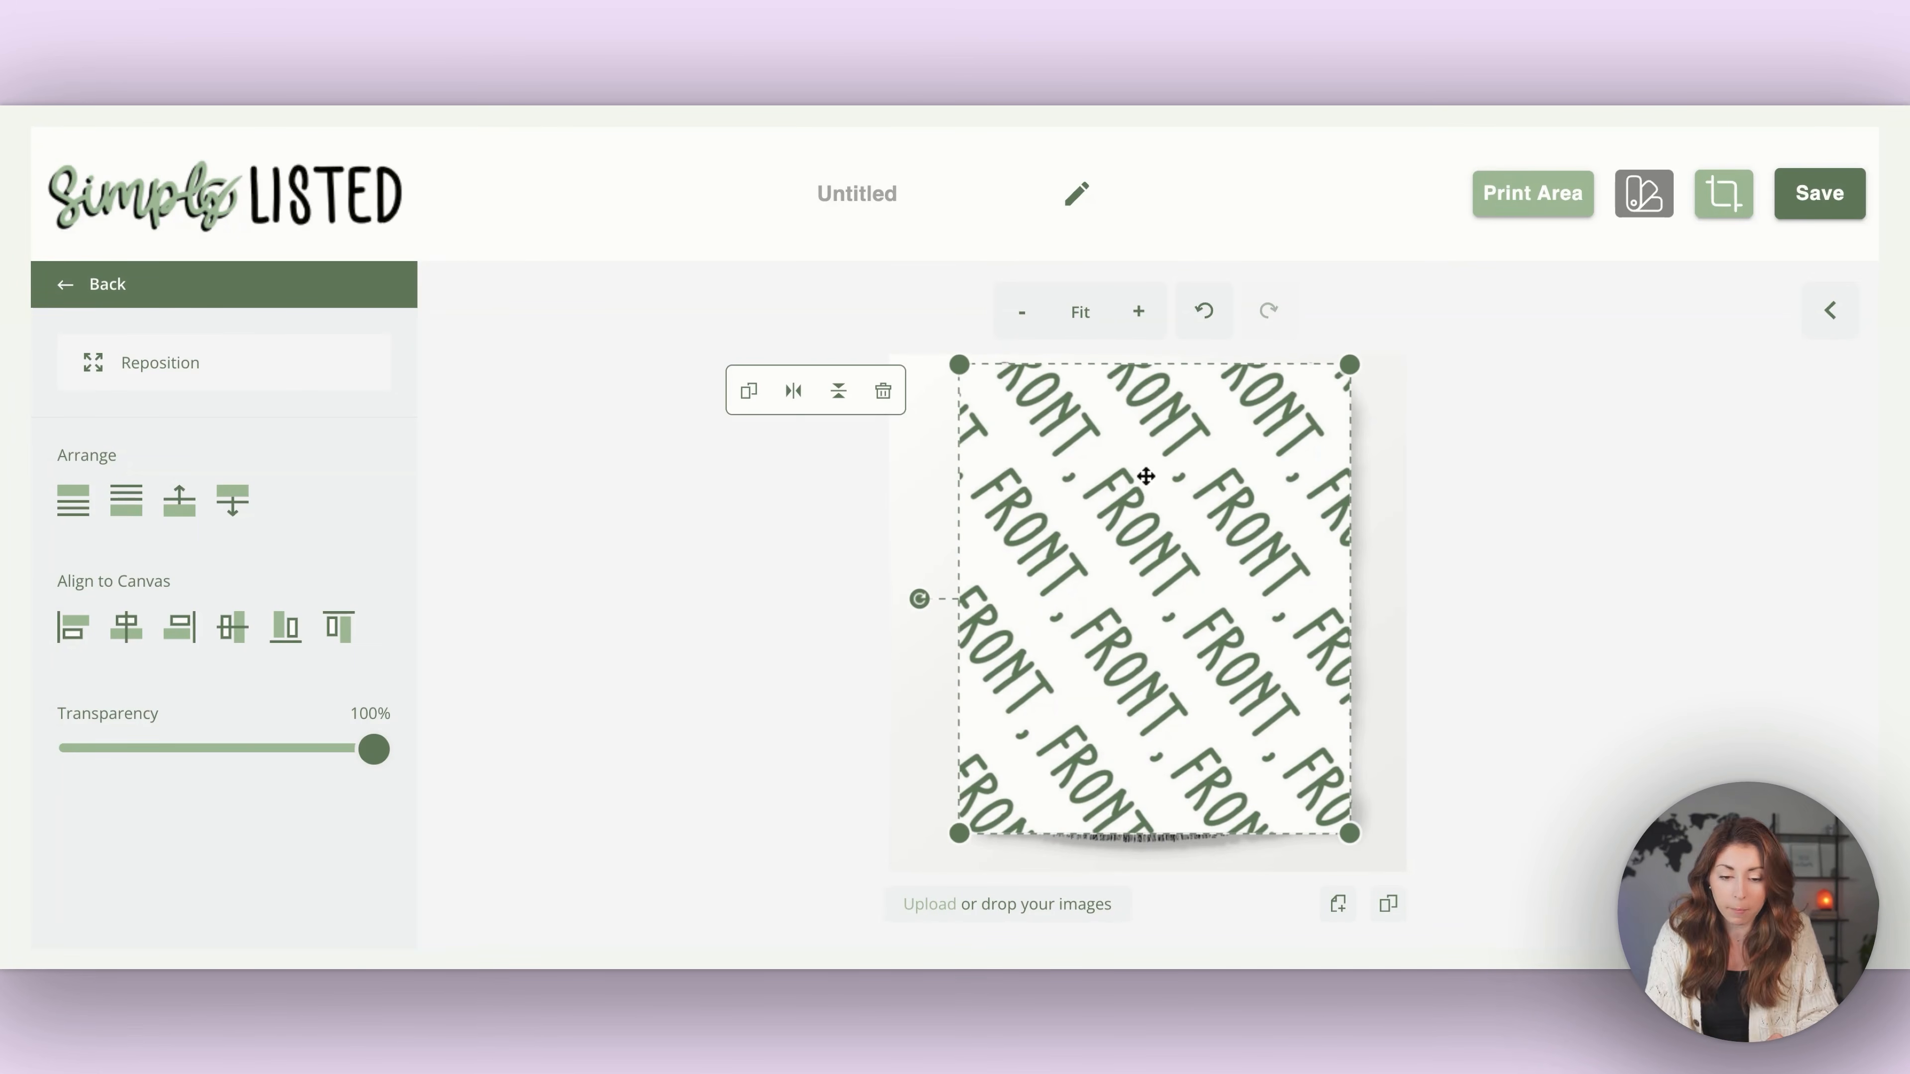
left_click(46, 290)
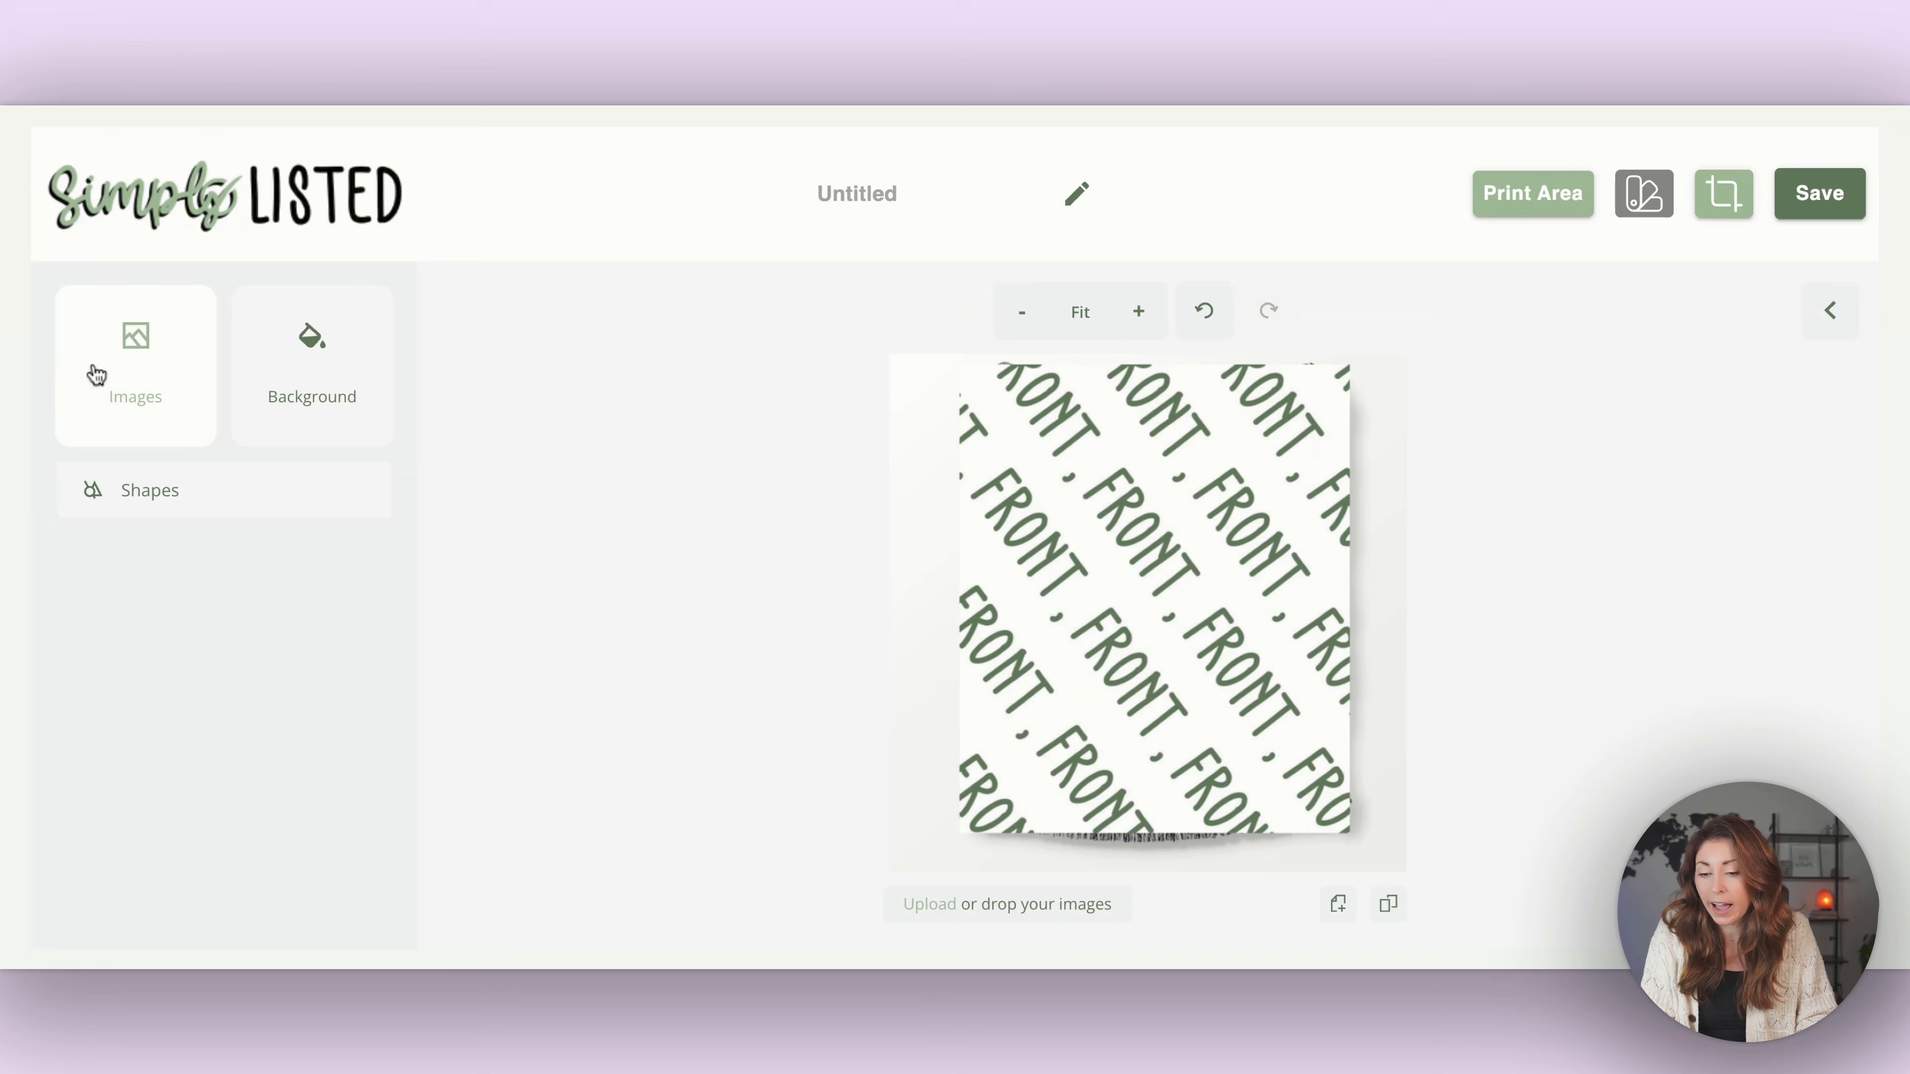
left_click(113, 403)
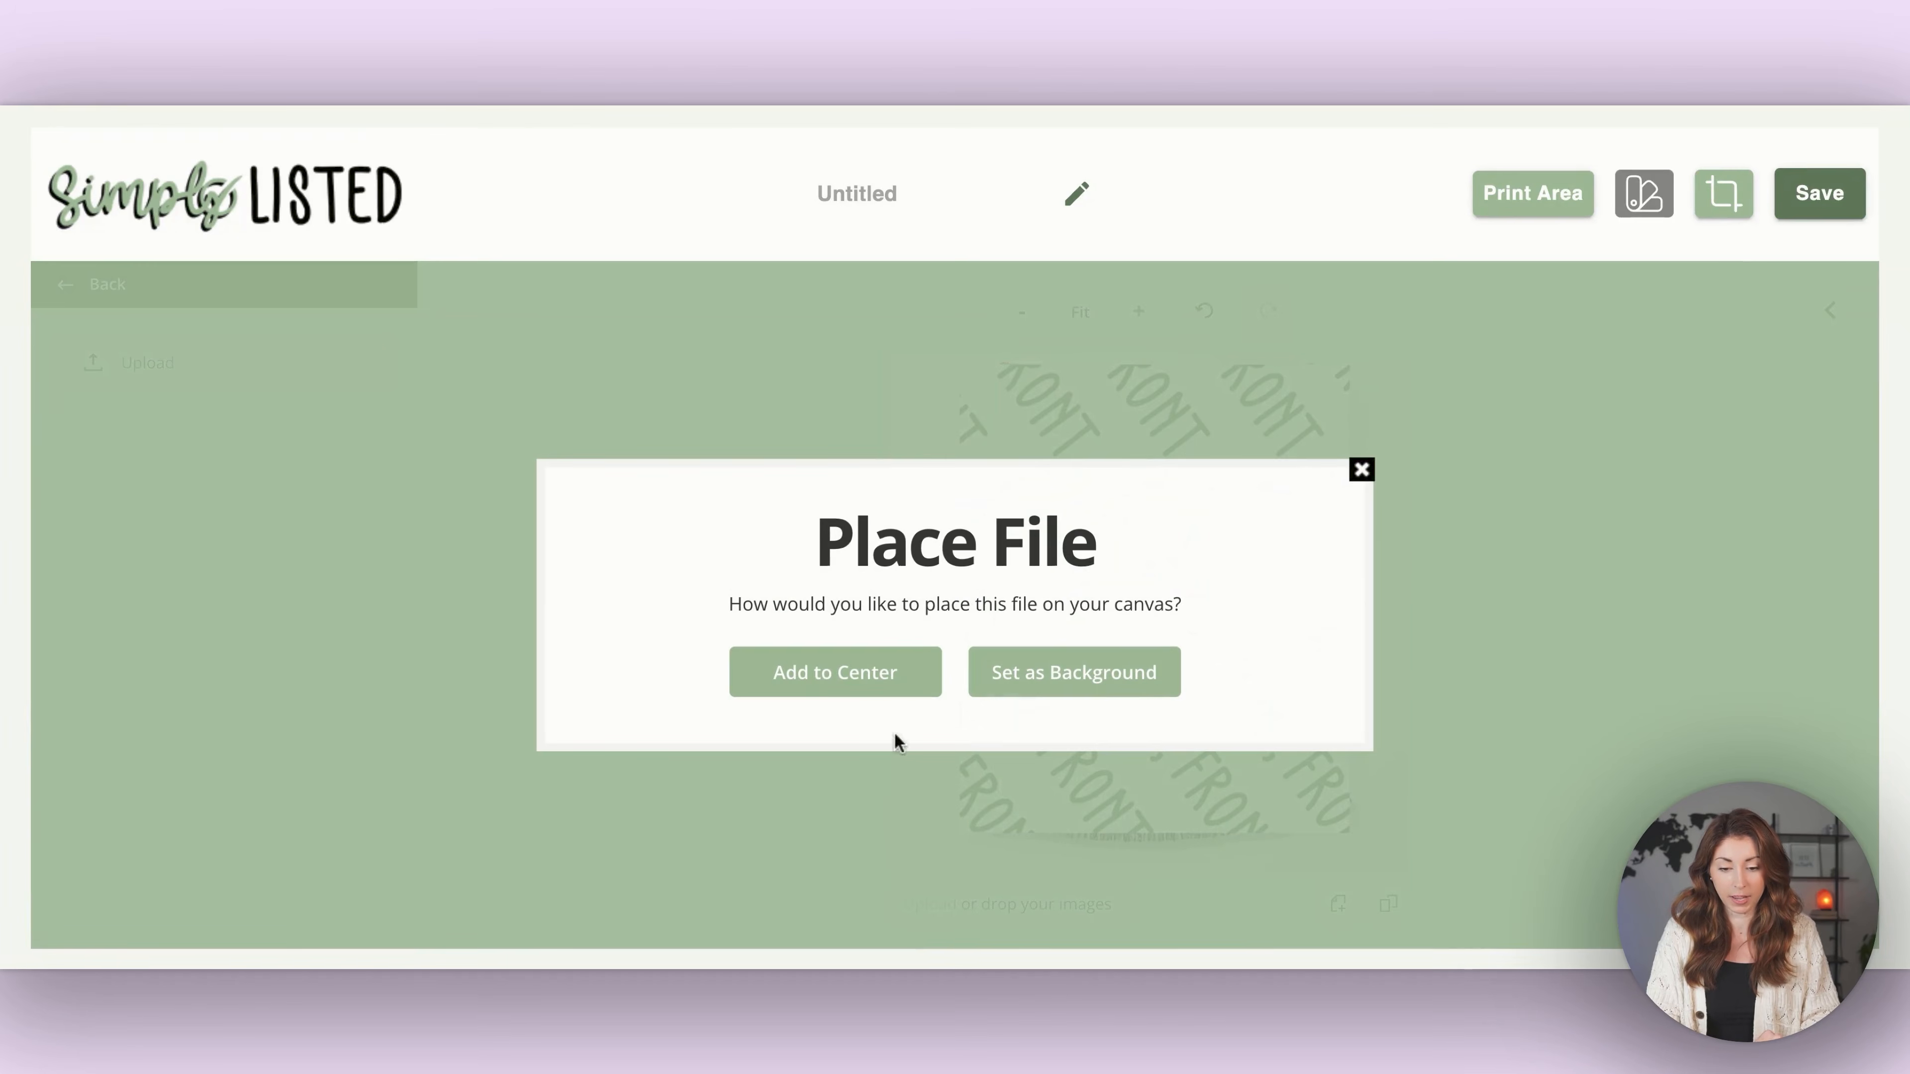
left_click(902, 670)
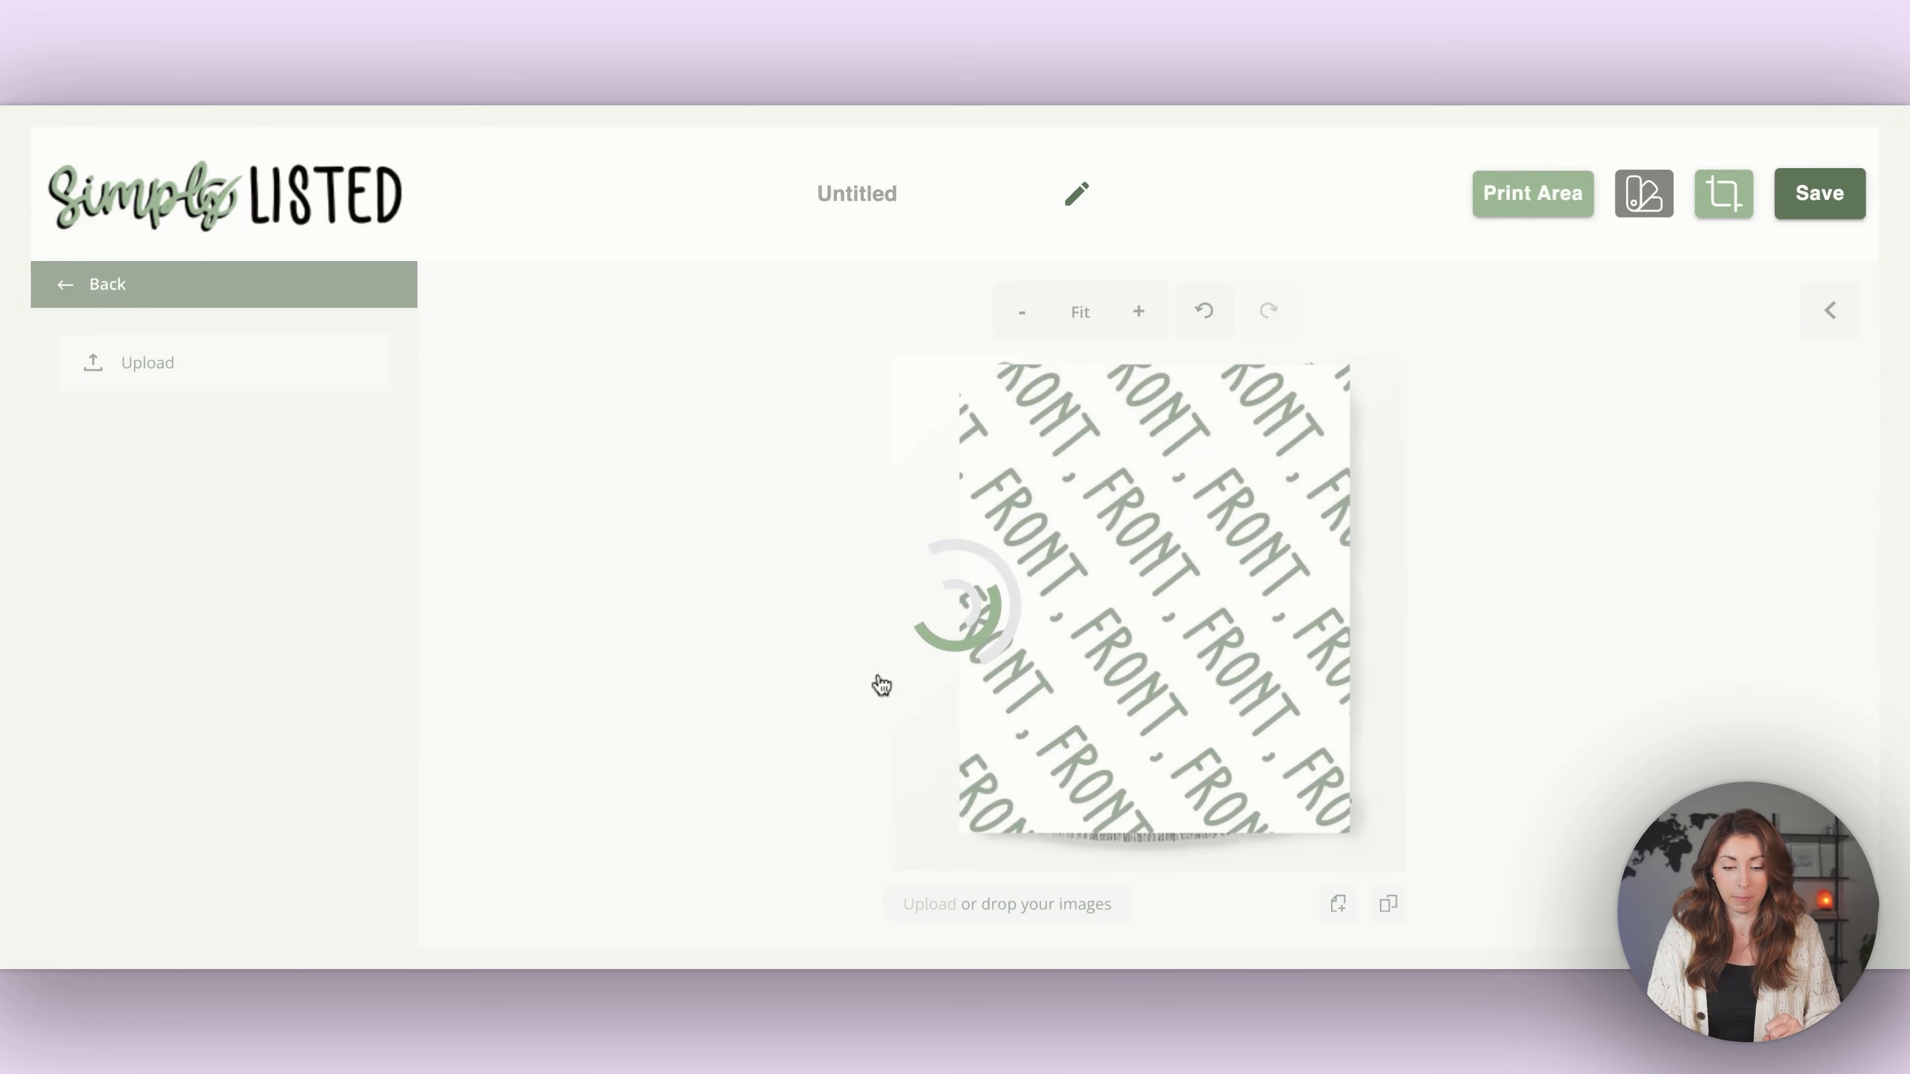